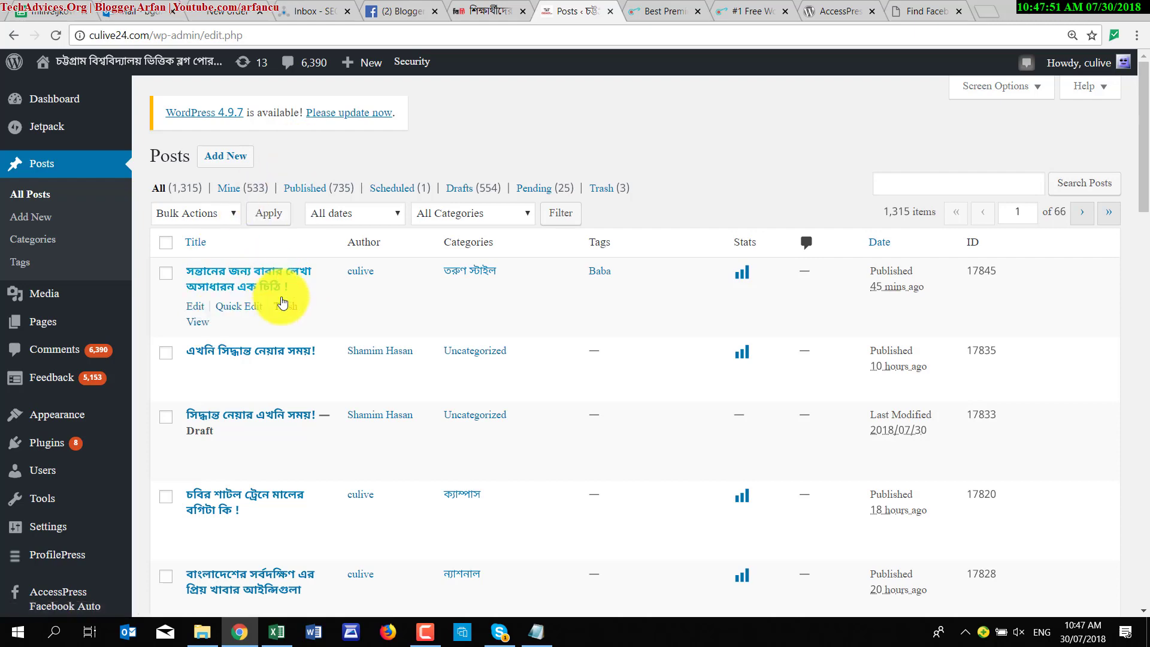
scroll(228, 395, down, 3)
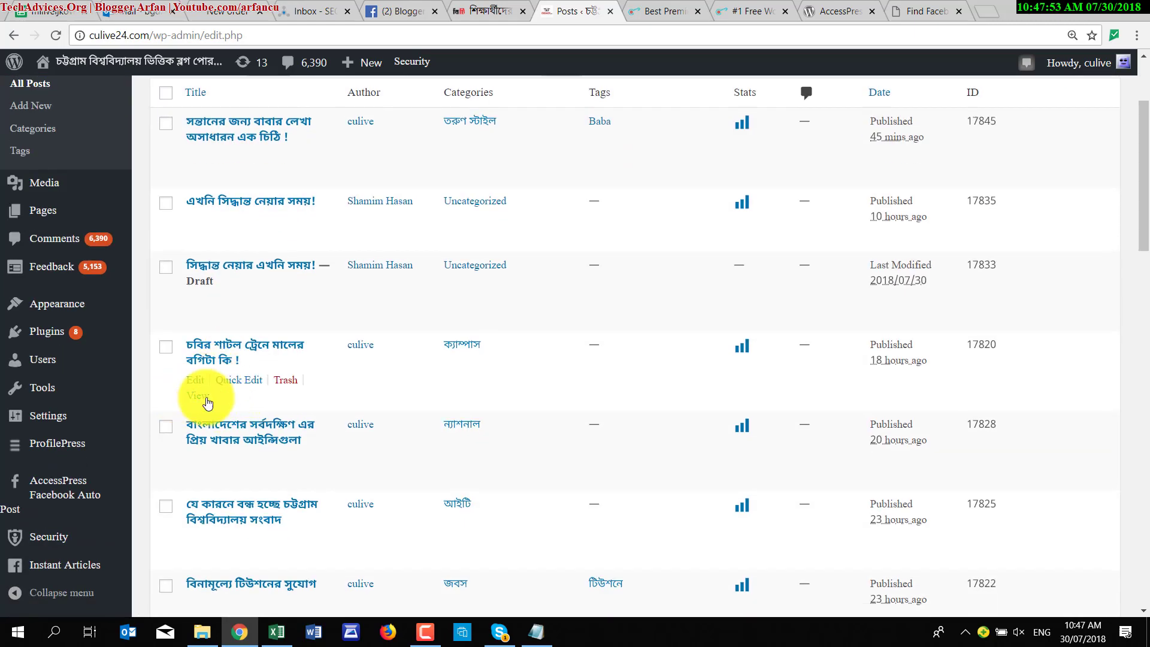
scroll(269, 252, up, 3)
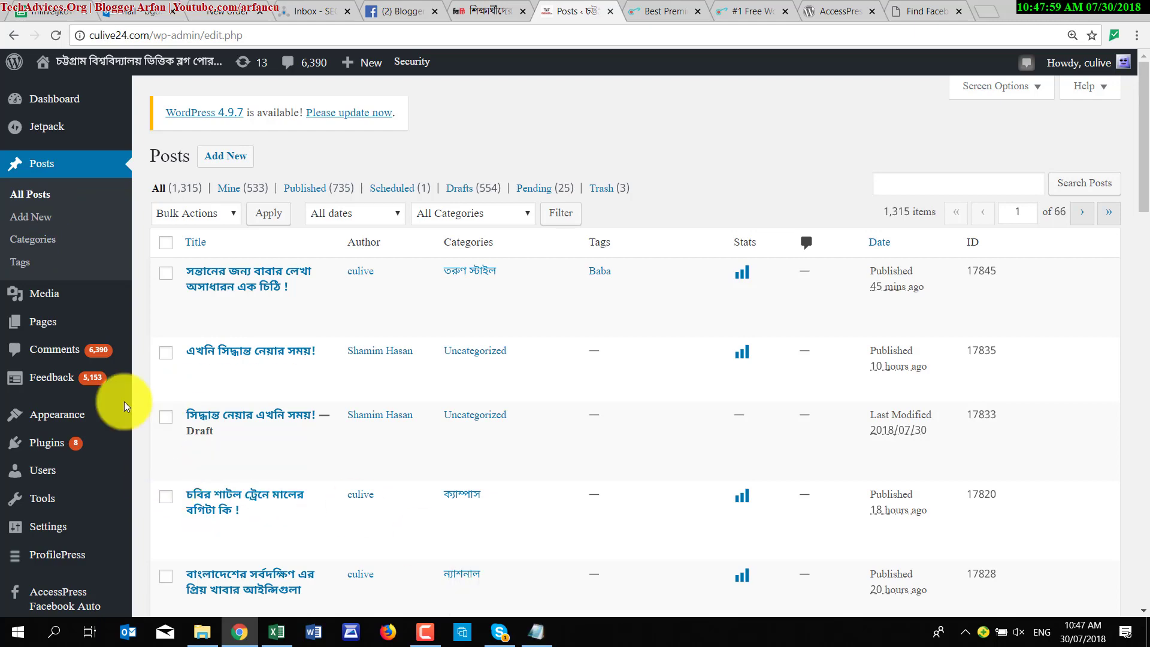
scroll(64, 545, down, 3)
mouse_move(60, 506)
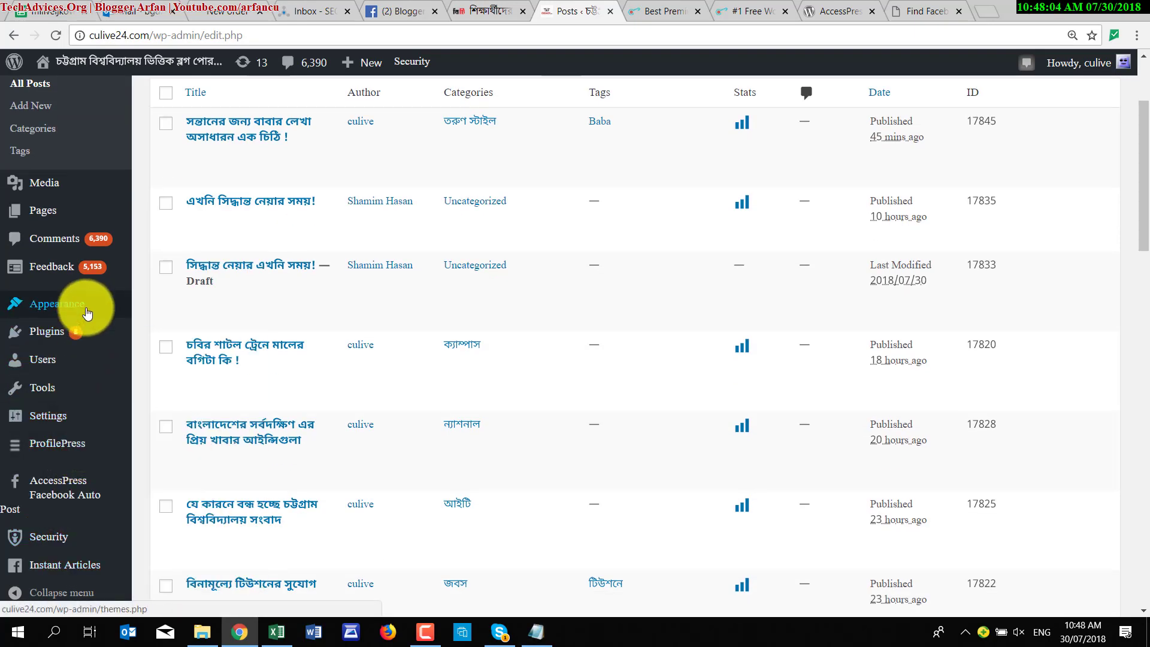
Switch to the Notepad notes and review the plugin description, plugin name and download URL.
click(536, 632)
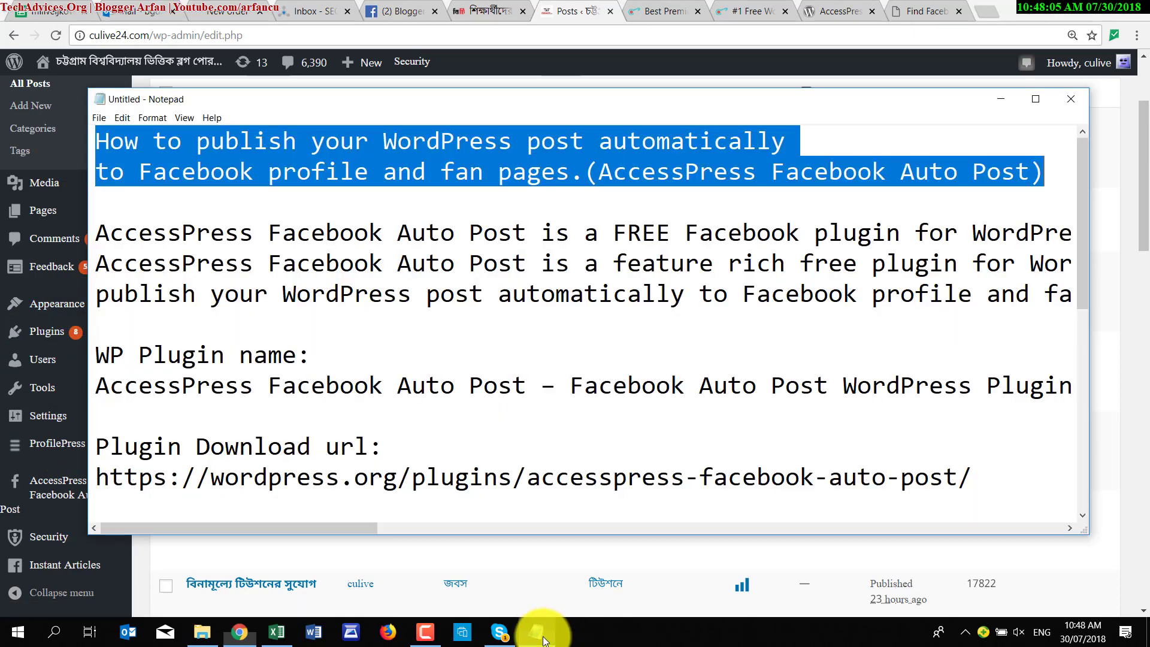
click(311, 201)
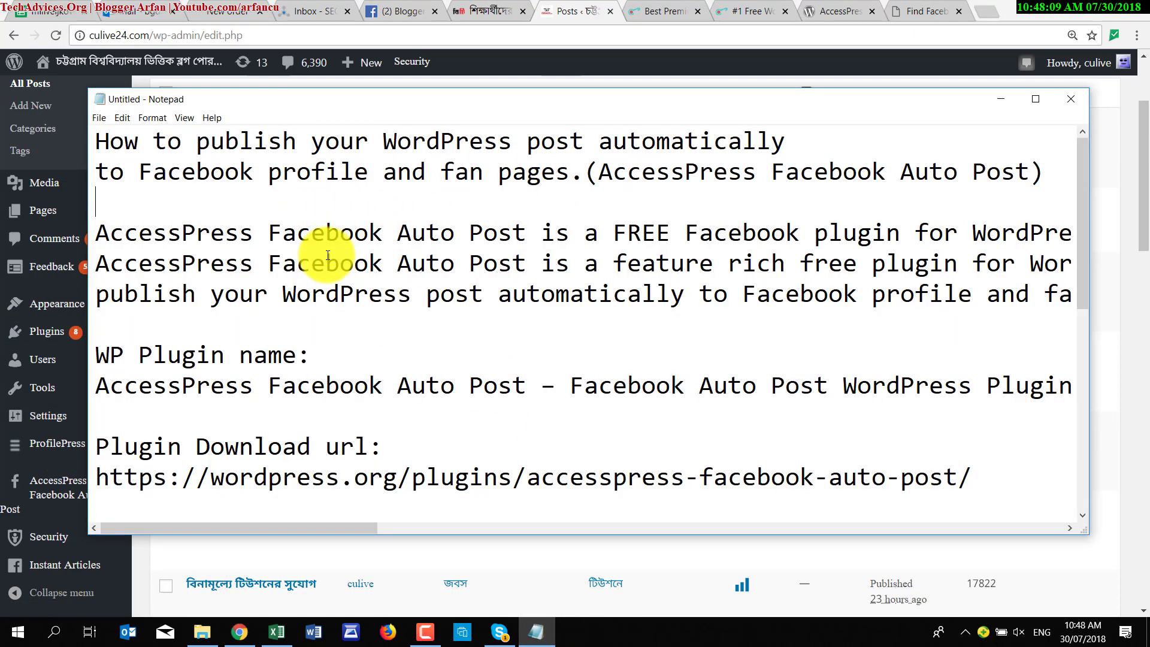
drag(109, 232, 326, 298)
click(327, 324)
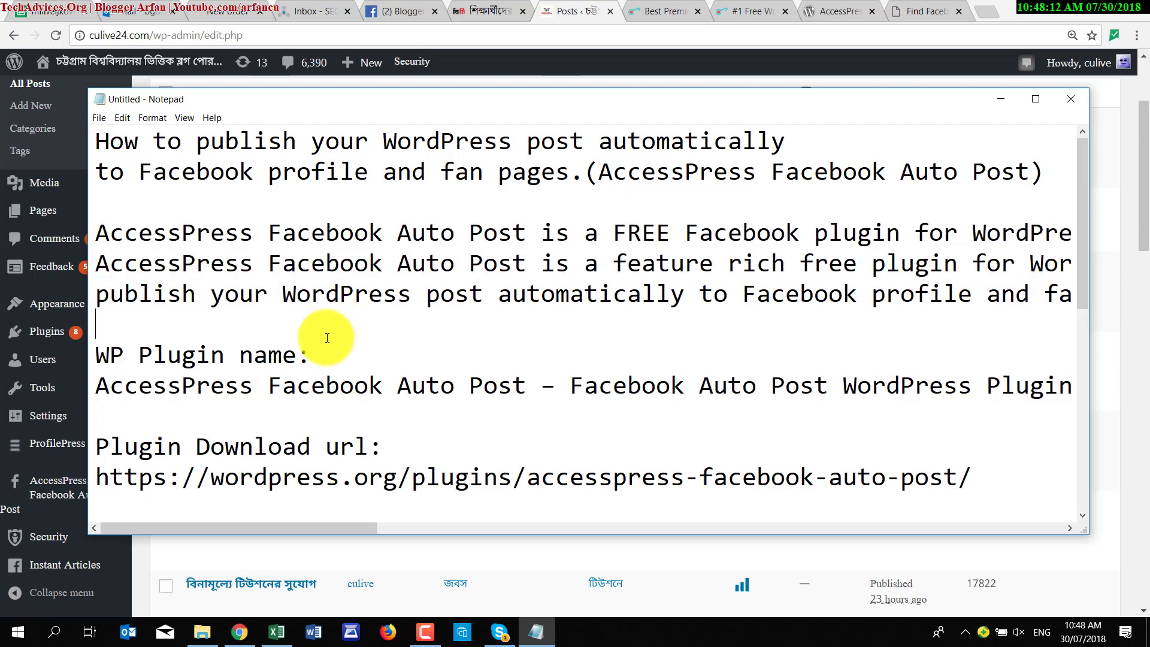
scroll(192, 280, down, 1)
drag(109, 264, 449, 275)
click(290, 231)
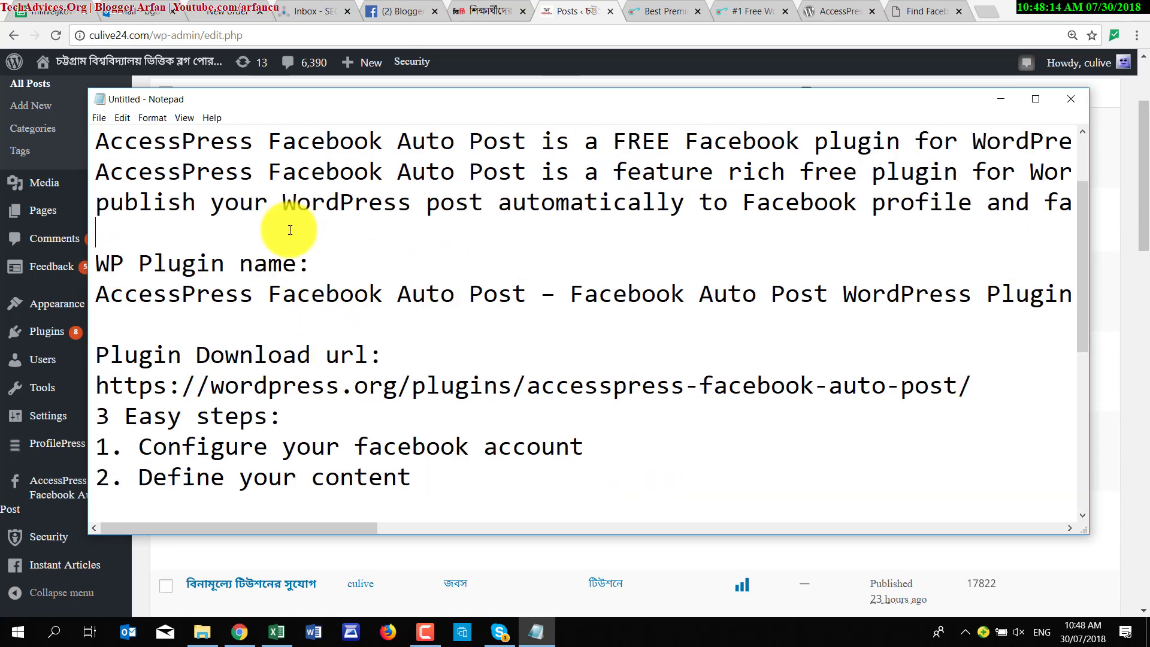
scroll(204, 336, up, 1)
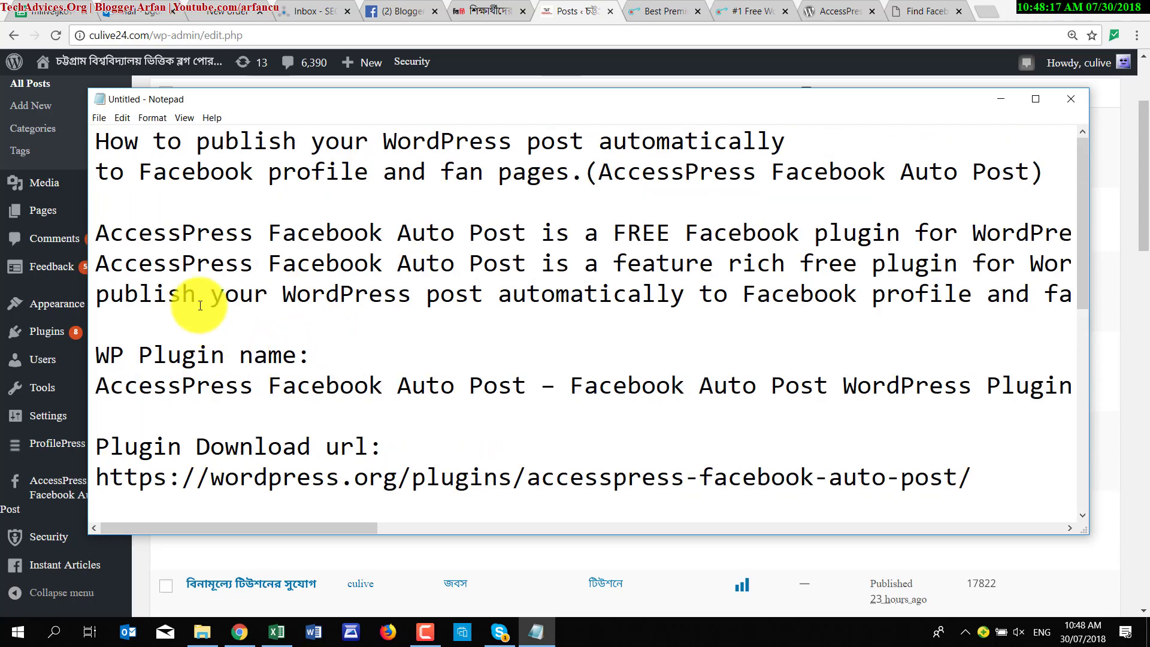
Add the line "Let's Go to install this plugin: (AccessPress Facebook Auto Post)" below the title, copying the plugin name from the title.
click(149, 204)
key(Return)
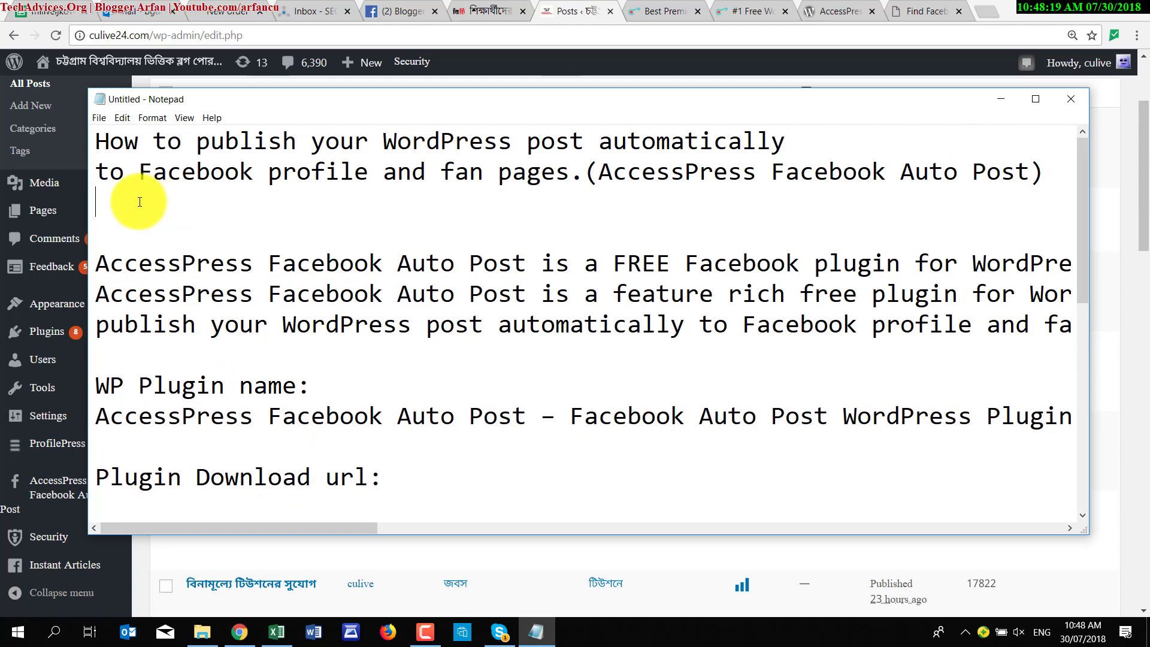
key(Return)
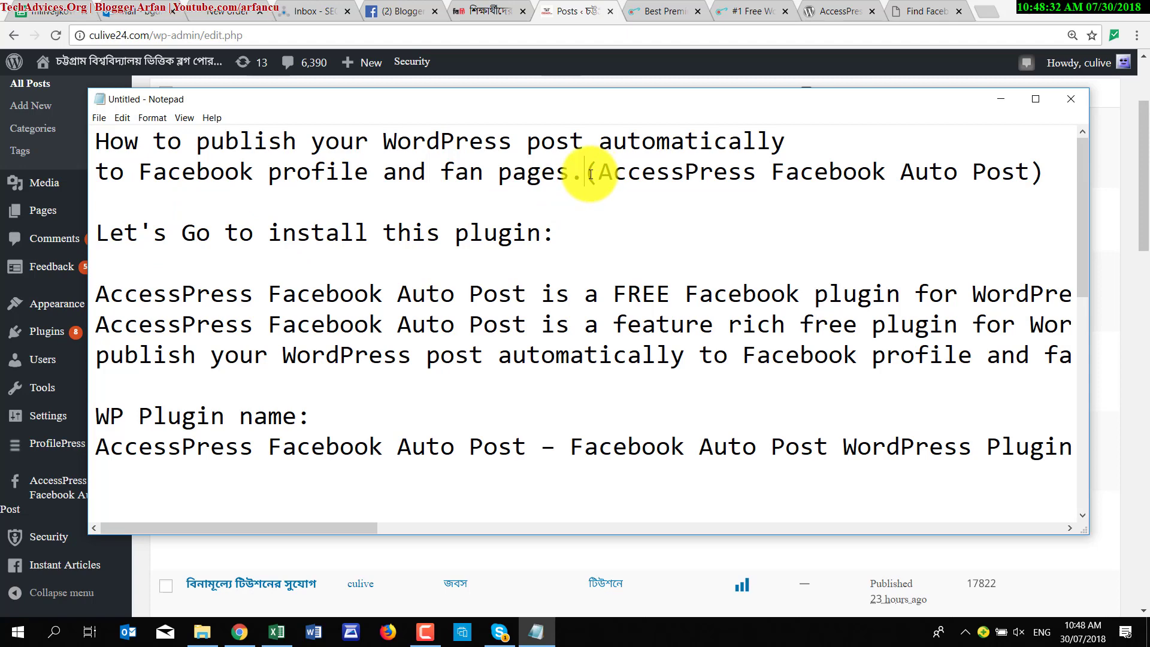
drag(591, 174, 1043, 170)
key(ctrl+c)
click(649, 234)
key(ctrl+v)
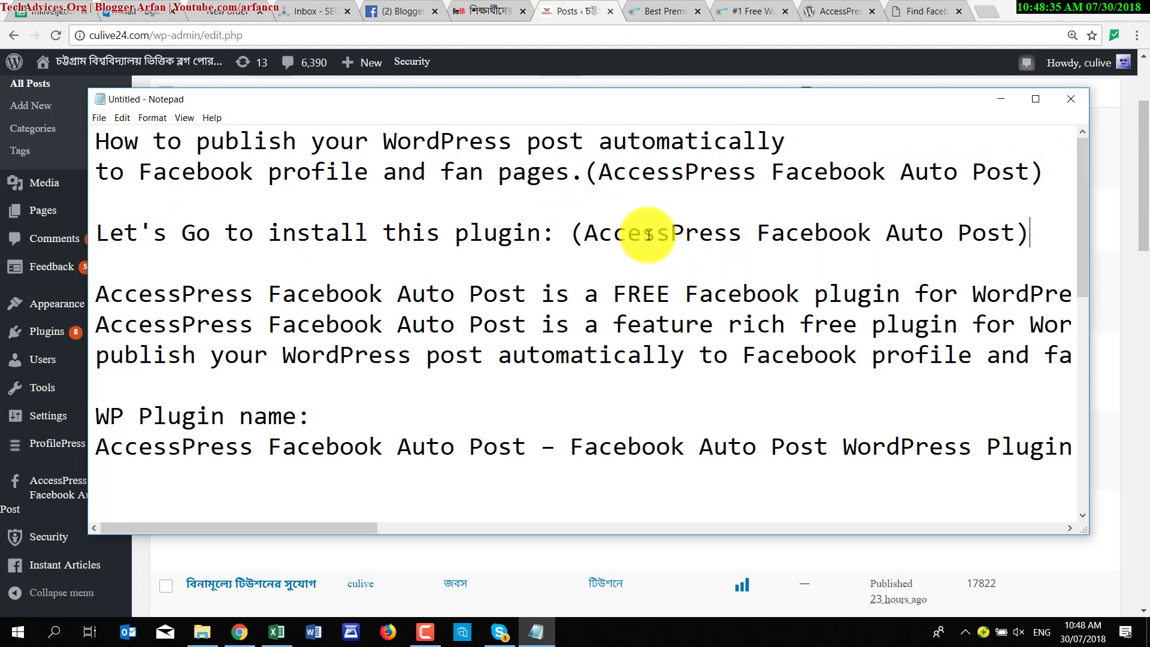
Return to WordPress in Chrome and search the Add Plugins page for AccessPress Facebook Auto Post, without the parentheses.
click(505, 23)
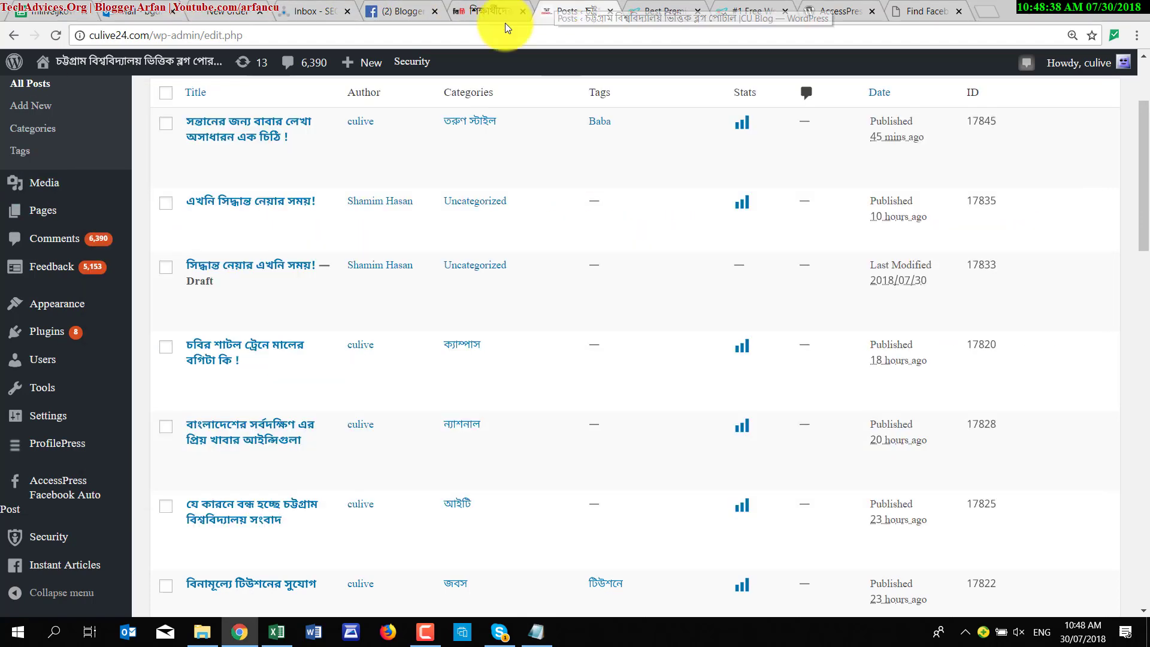
click(225, 328)
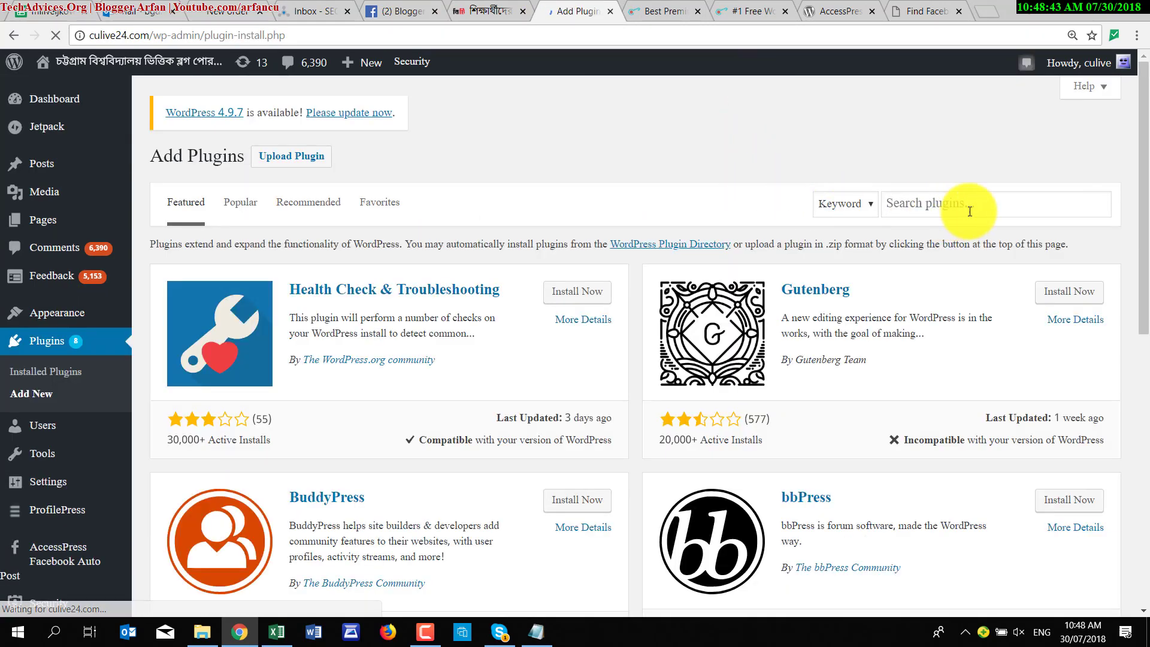
click(962, 204)
key(ctrl+v)
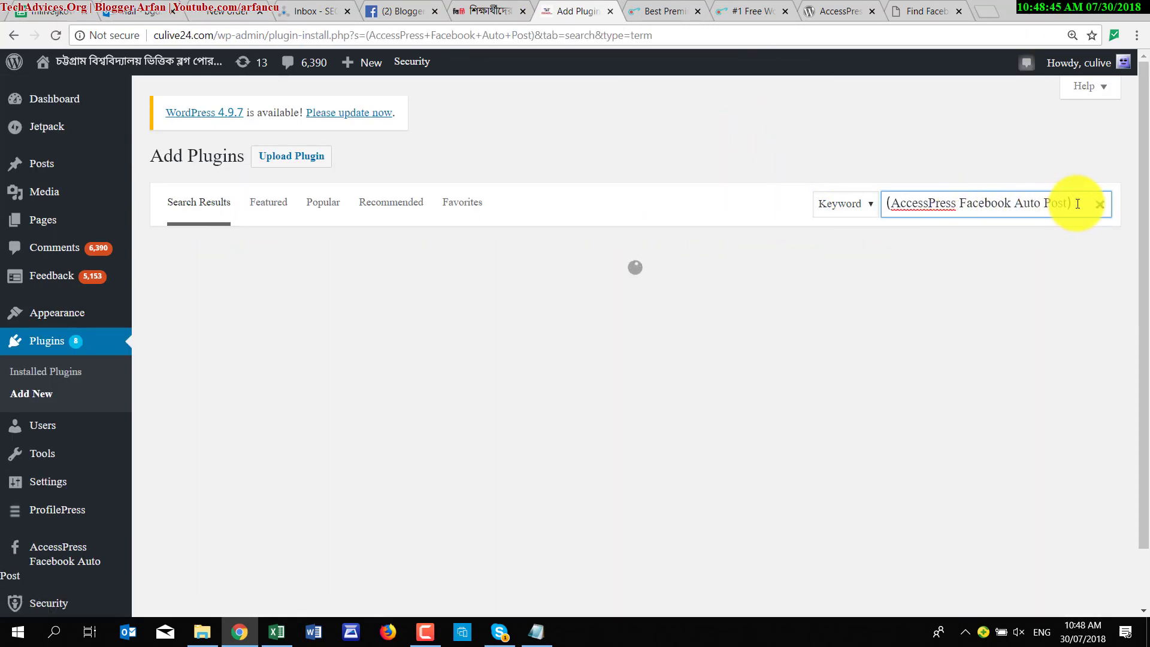
key(BackSpace)
click(891, 203)
key(BackSpace)
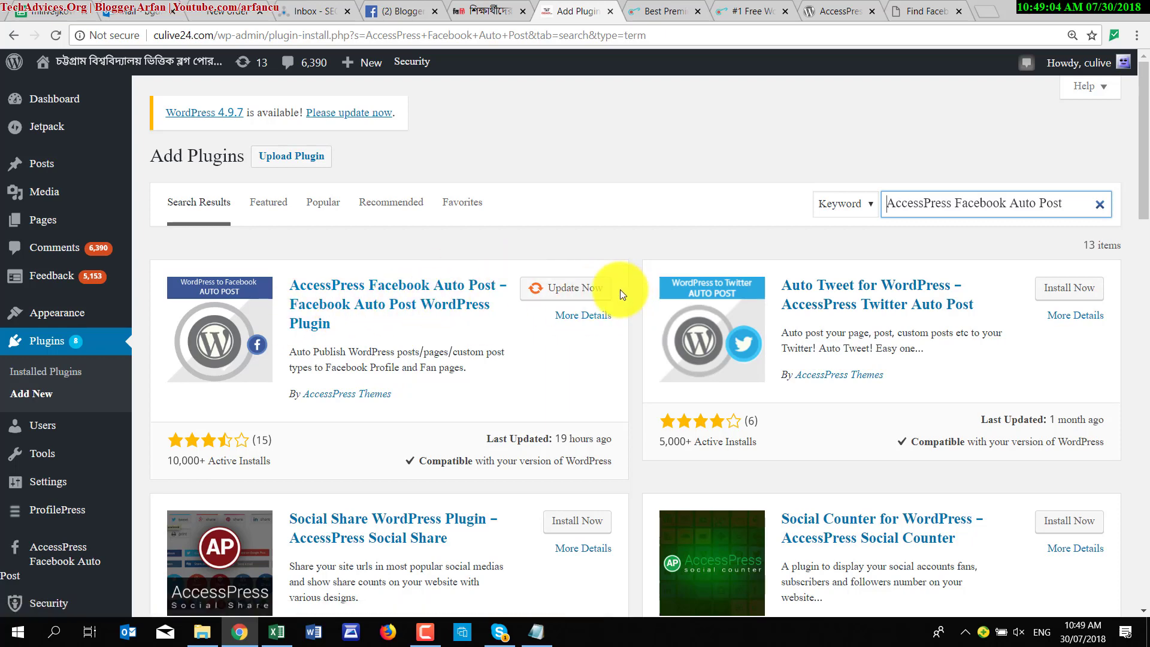
In the Notepad notes, add "Already i have installed" on a new line under the install line.
click(535, 619)
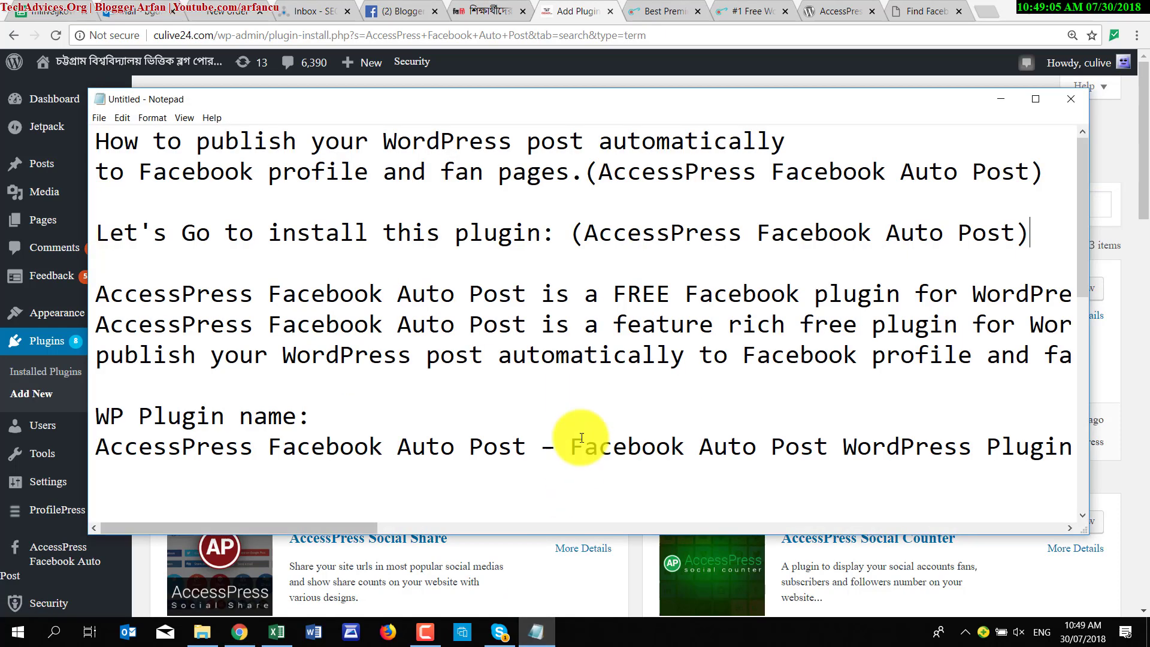
click(1027, 234)
key(Return)
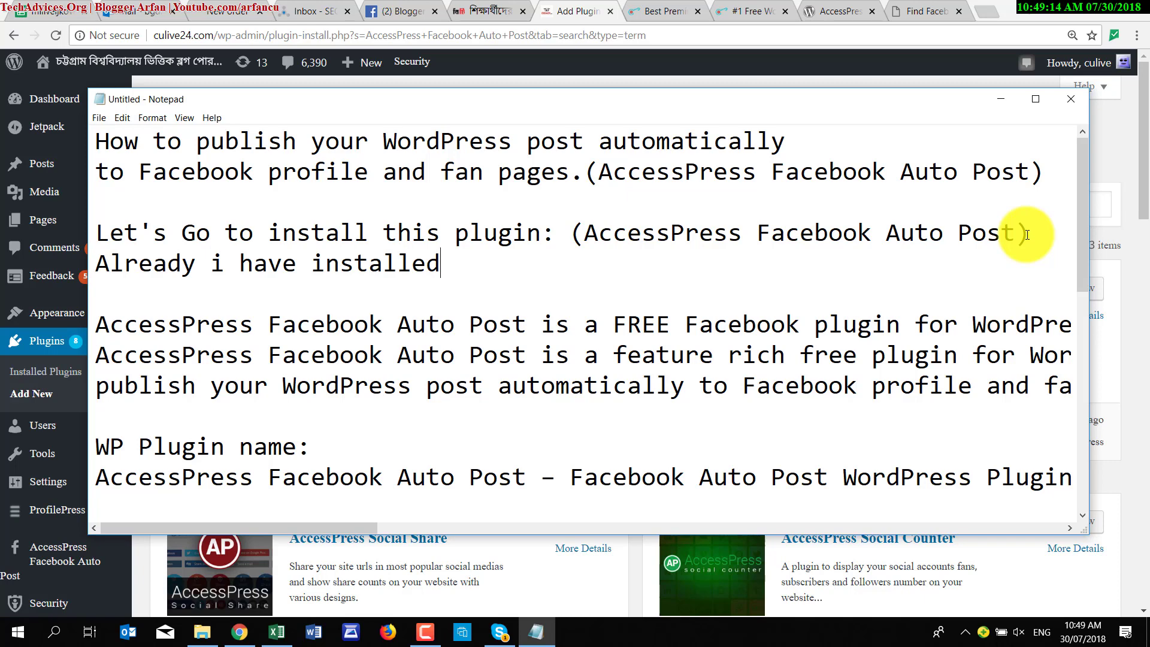
Back in Chrome, update the AccessPress Facebook Auto Post plugin from the search results.
click(548, 12)
click(553, 292)
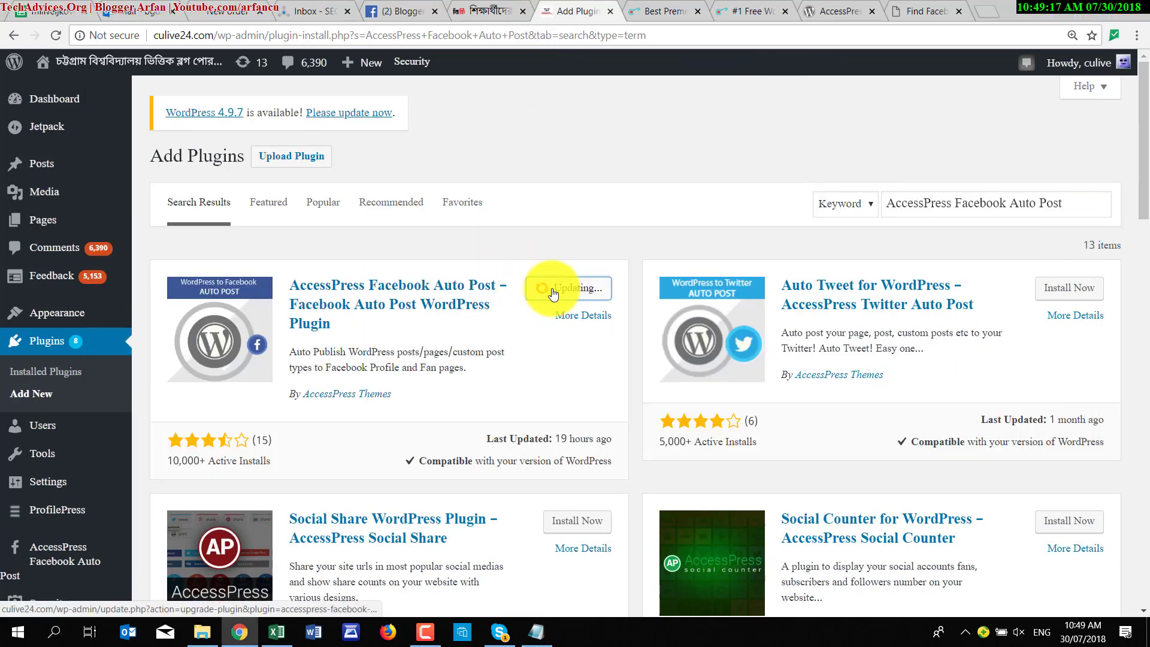
In the Notepad notes, end the installed line with a period and add "Now we will setup this plugin in website." below it.
mouse_move(538, 645)
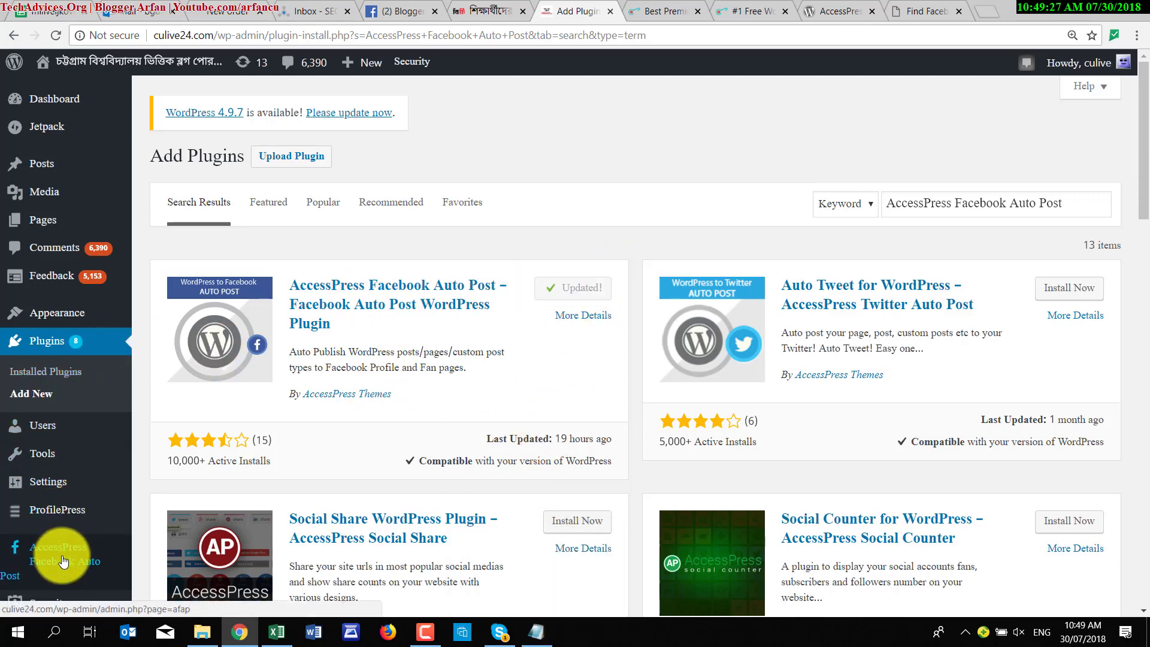
click(538, 632)
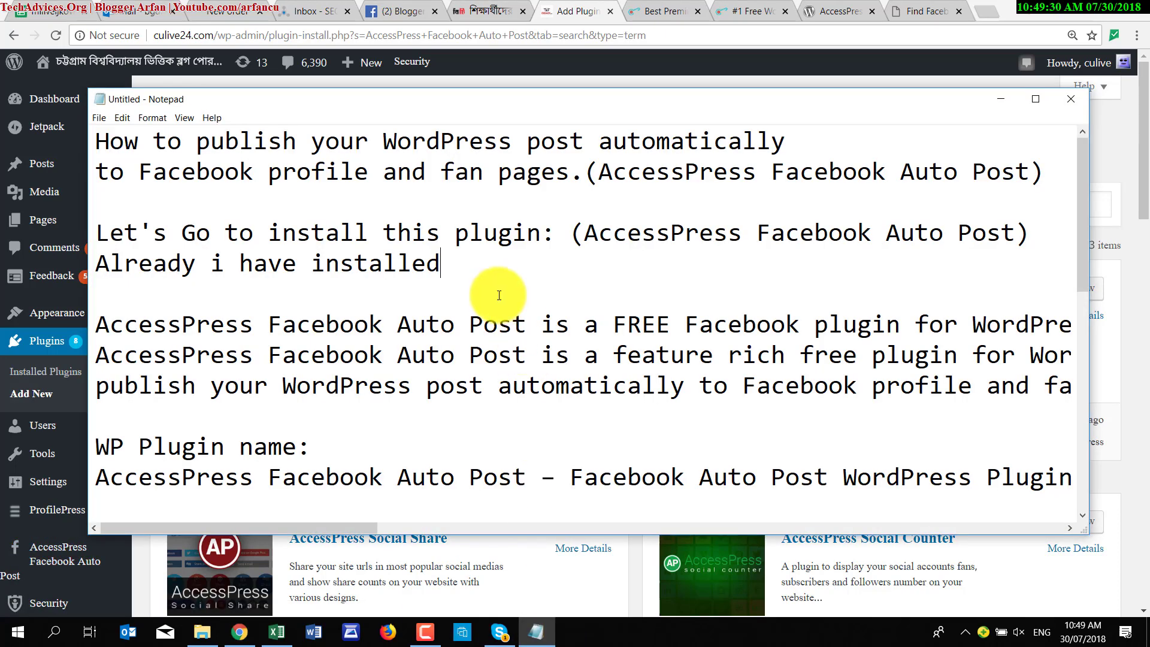
key(Return)
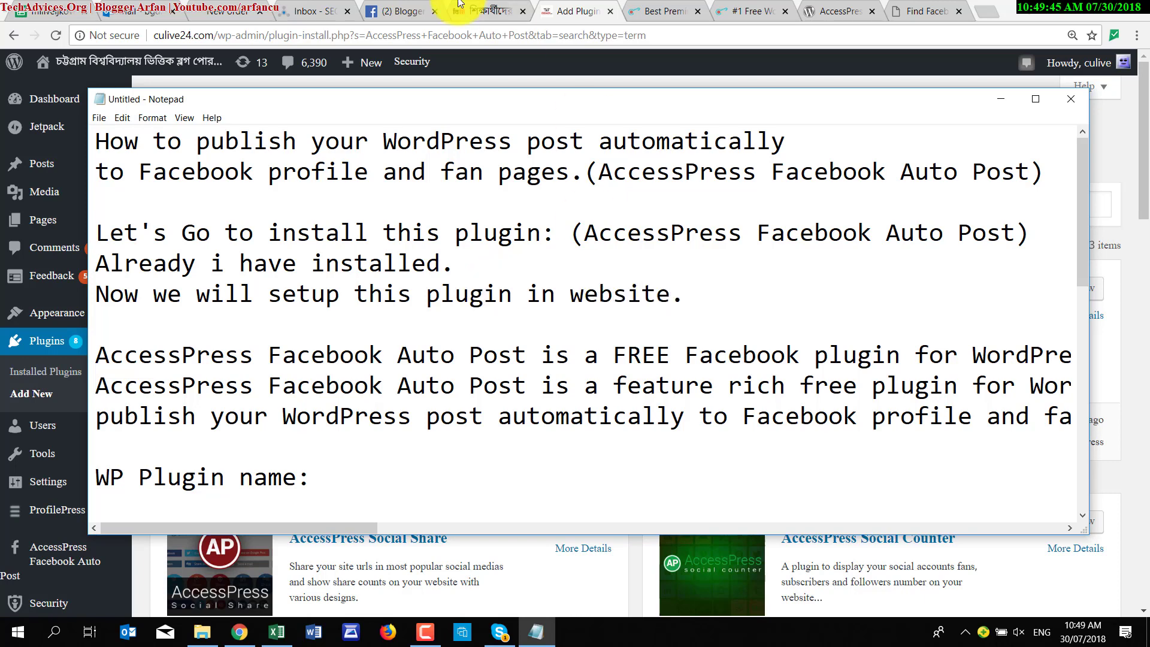
Return to Chrome and open the AccessPress Facebook Auto Post settings page, leaving the Add Plugins page.
click(563, 11)
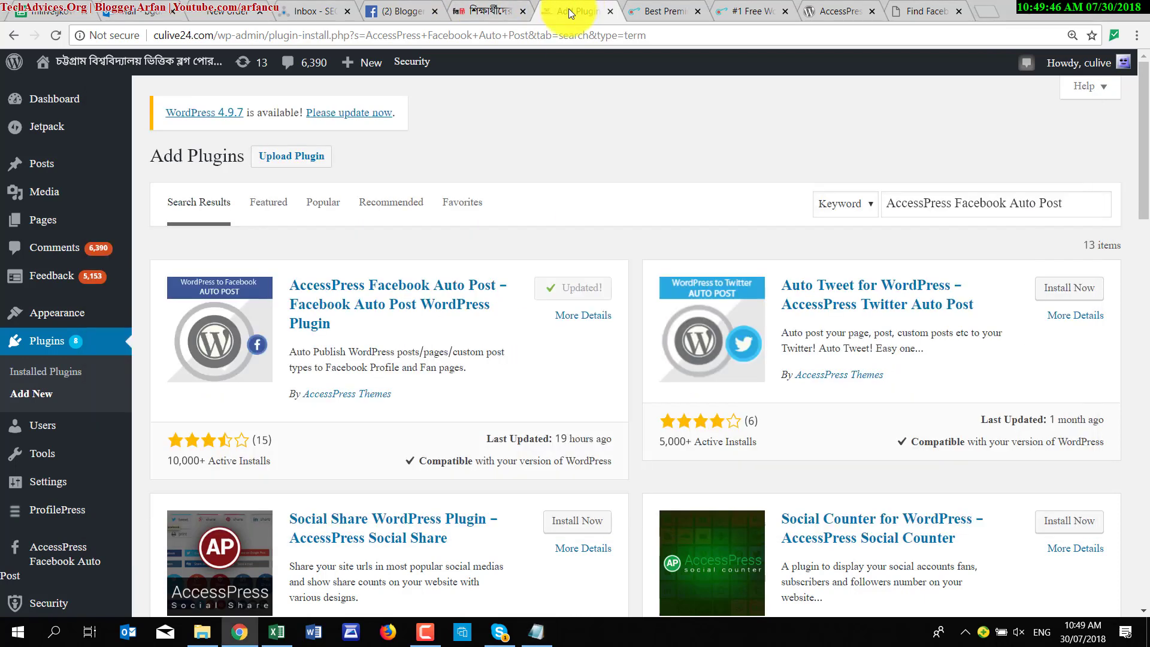
click(67, 553)
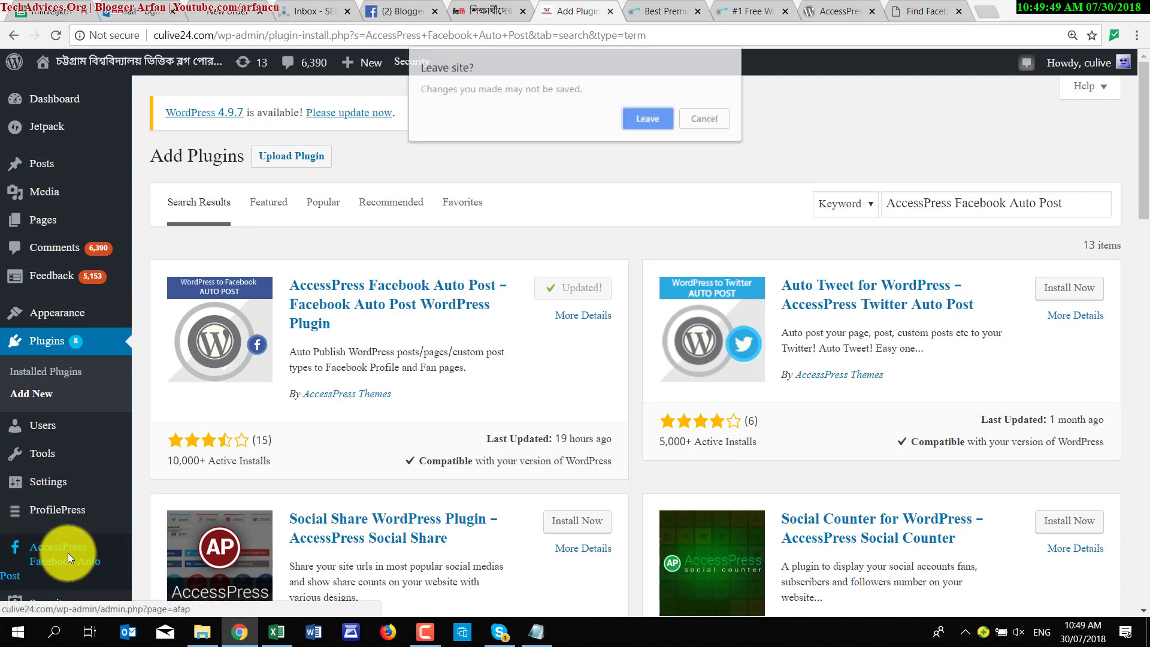
click(652, 118)
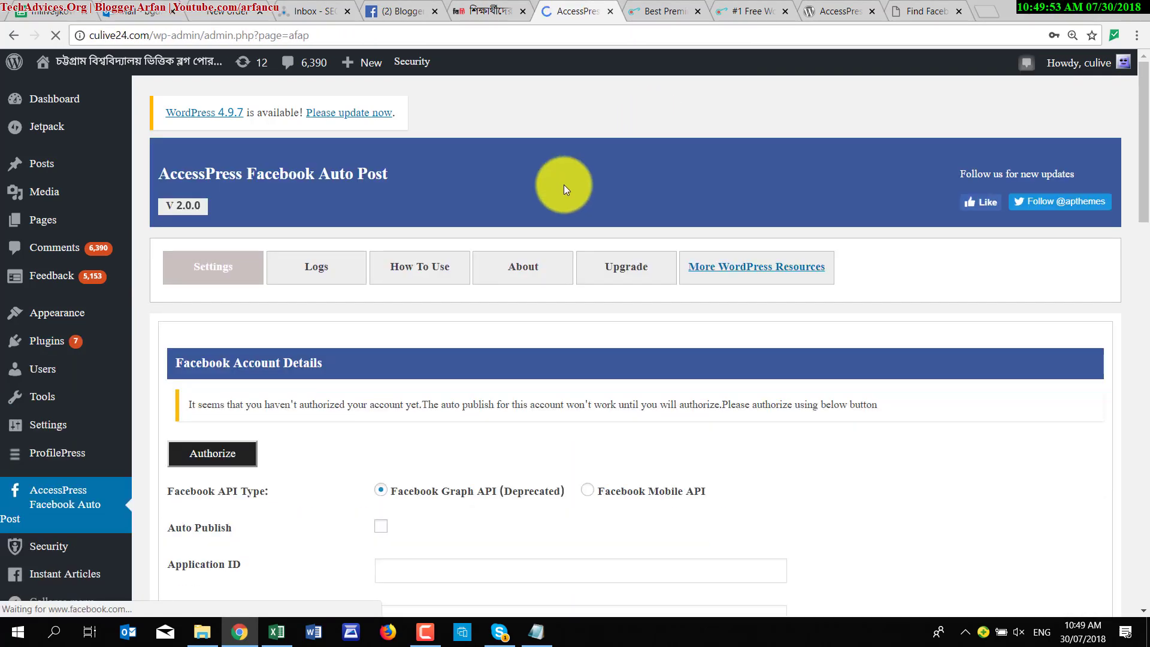
Enable Auto Publish in the Facebook Account Details and put the cursor in the Application ID field.
scroll(193, 283, down, 4)
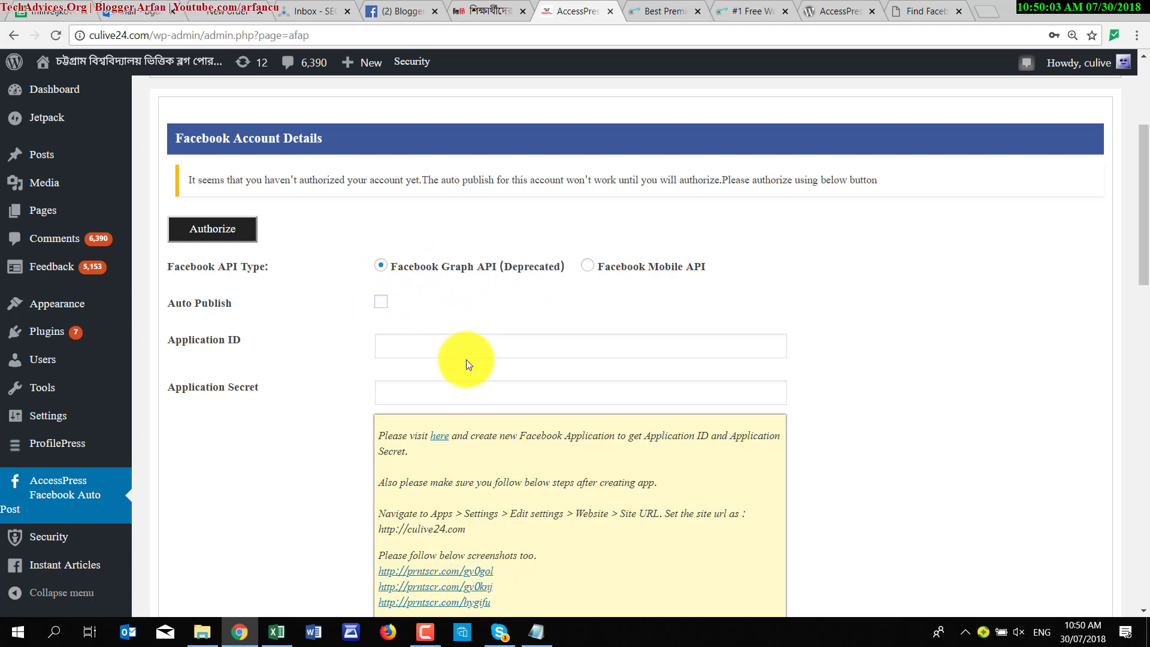
scroll(468, 365, down, 1)
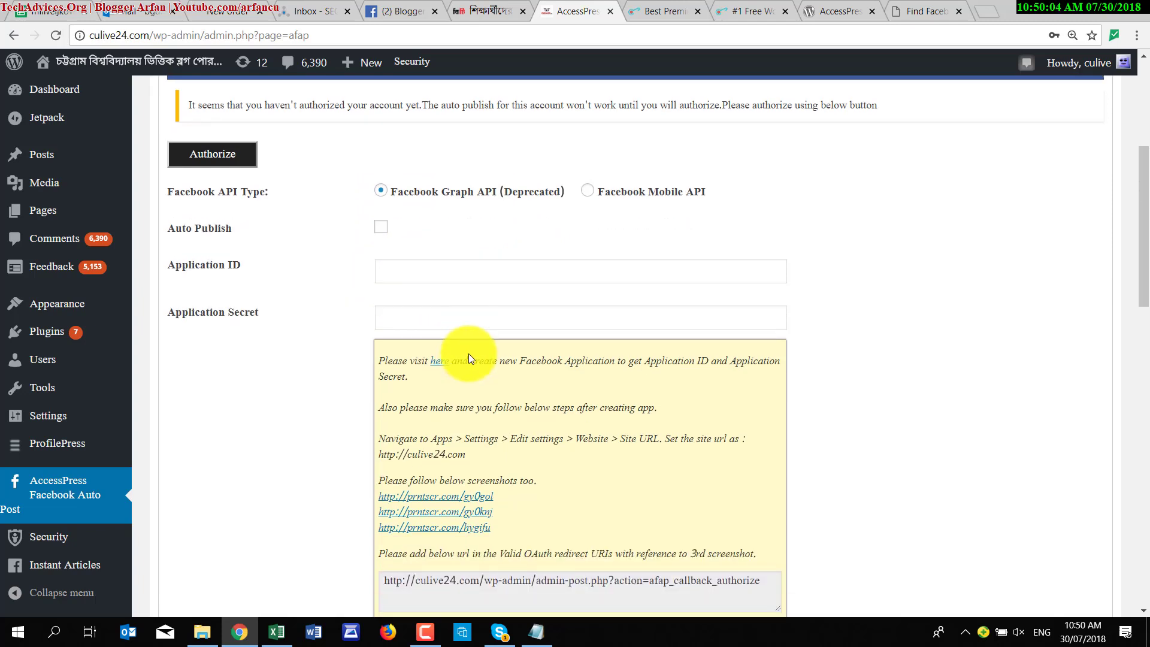
click(381, 227)
click(403, 267)
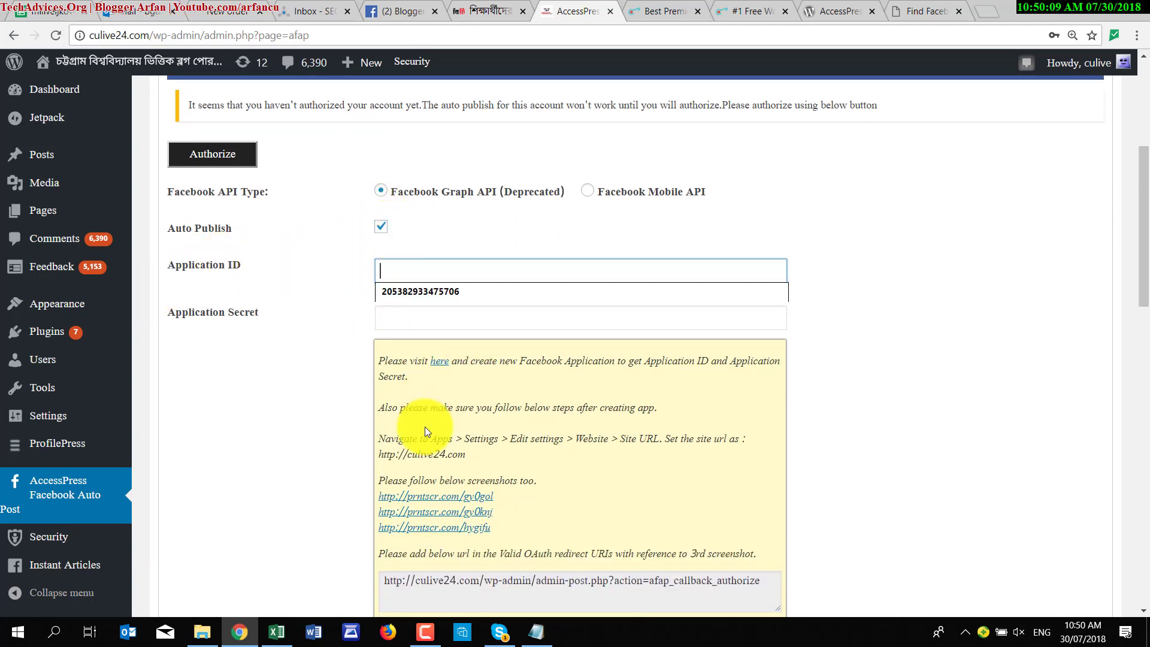
Open the first guide screenshot link, prntscr.com/gy0gol, in a new tab and view it.
scroll(613, 413, down, 1)
scroll(612, 413, down, 1)
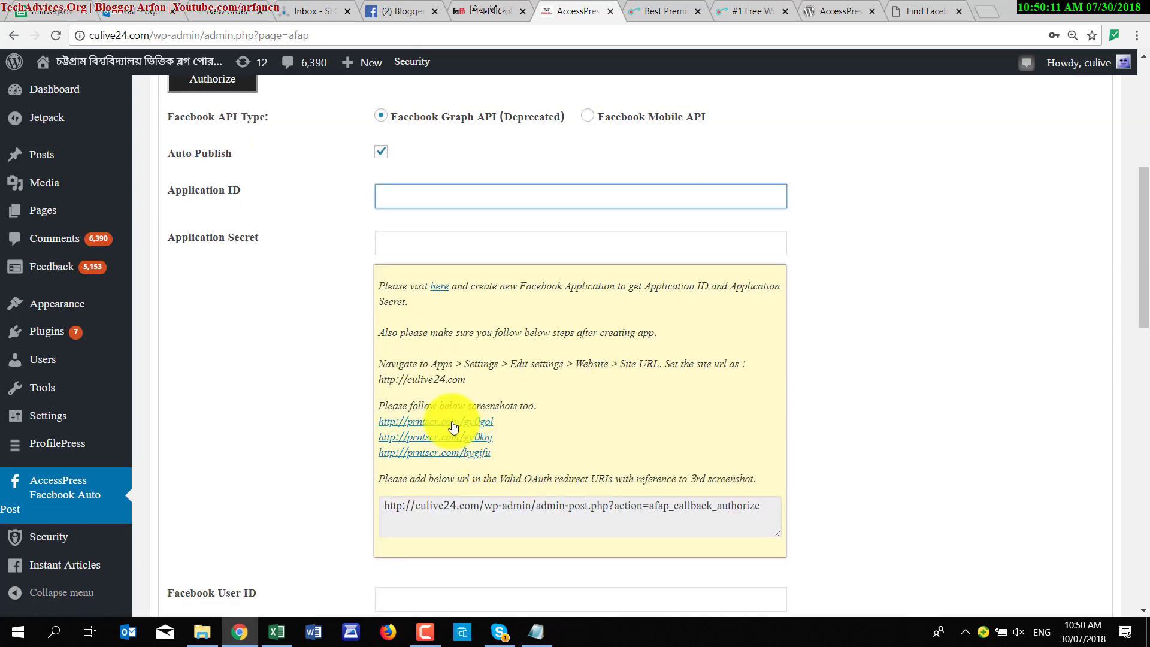
right_click(470, 421)
click(504, 427)
click(610, 7)
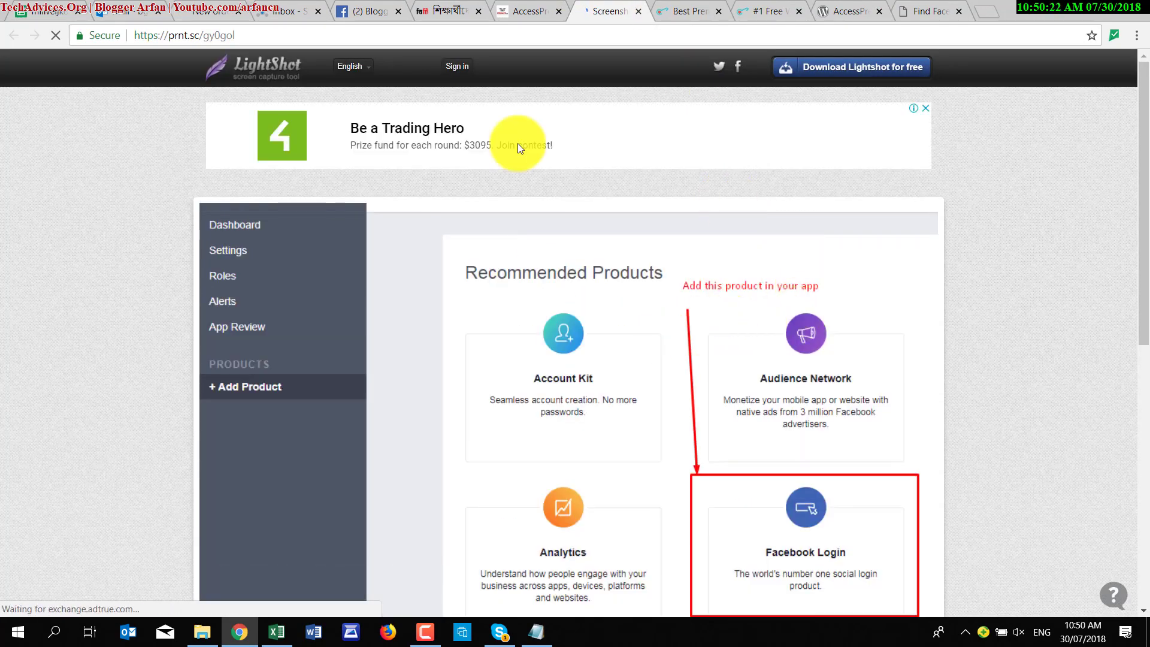
Open the second guide screenshot link, prntscr.com/gy0knj, from the plugin settings in a new tab and view it.
click(526, 11)
right_click(457, 439)
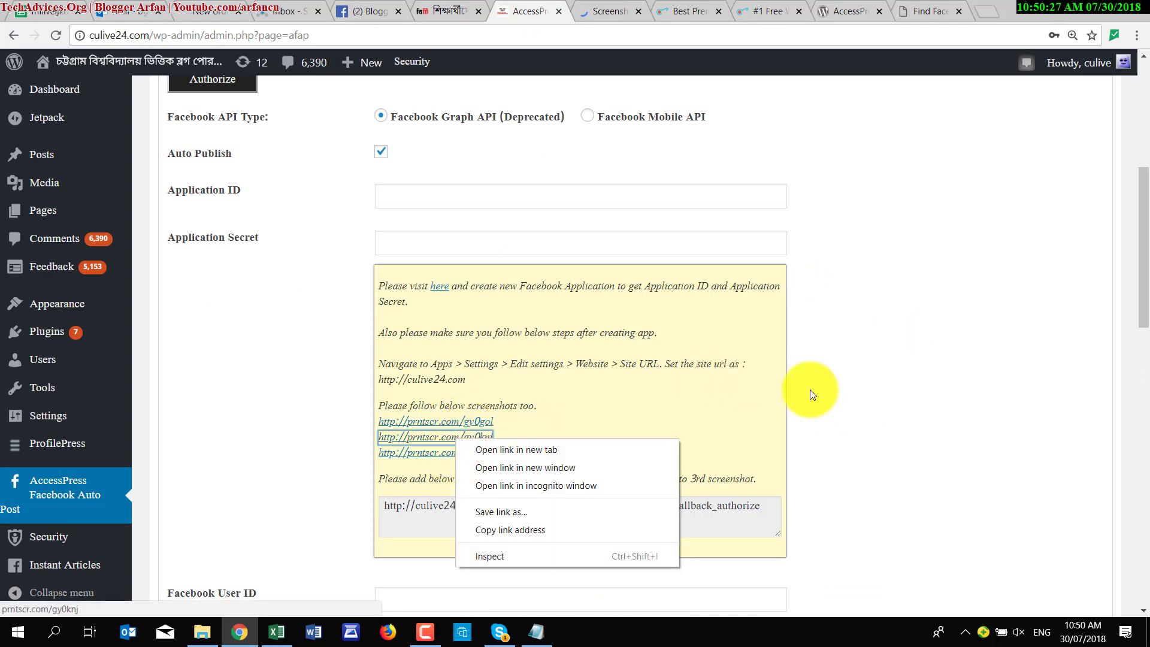
click(623, 449)
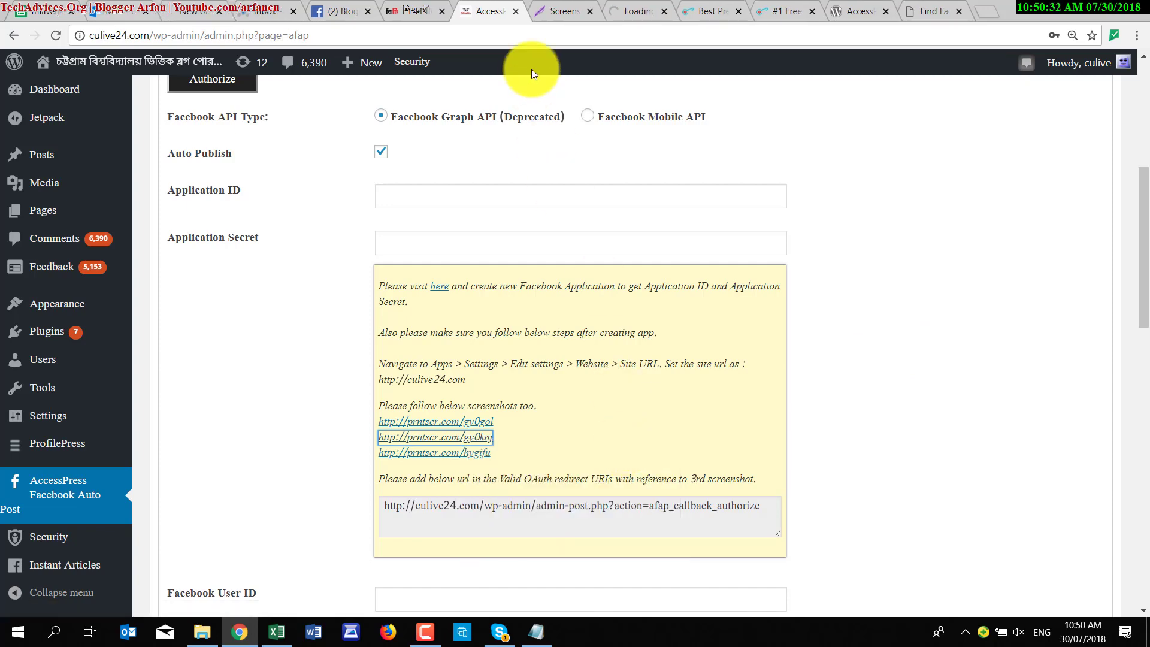
click(551, 7)
click(647, 6)
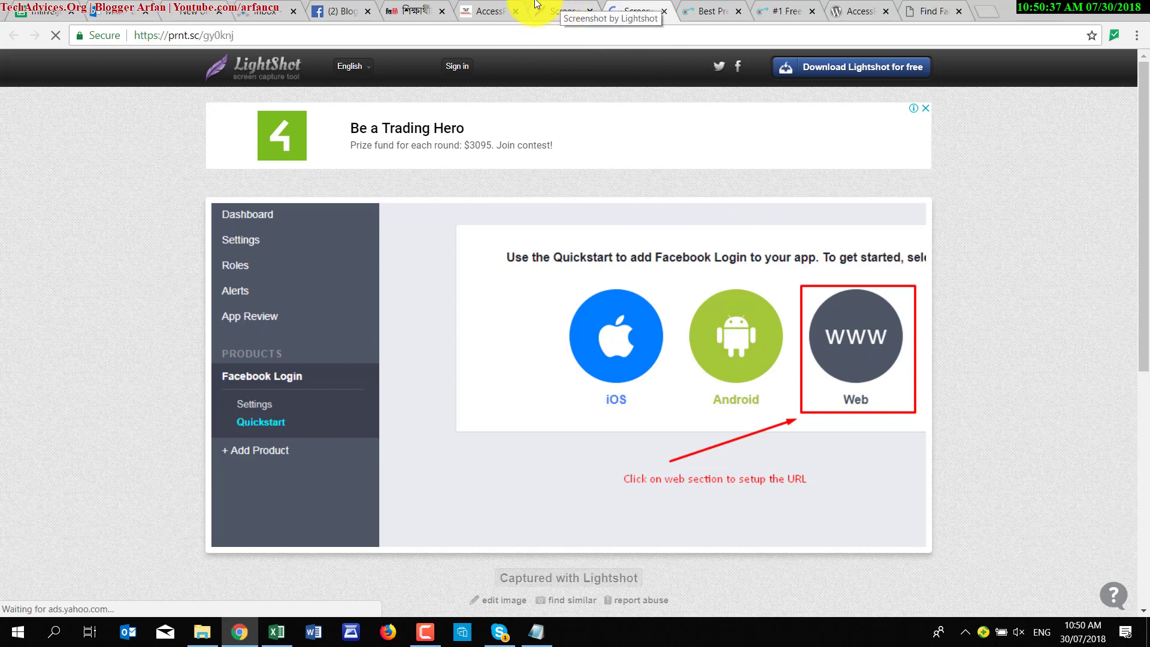
View the third guide screenshot, prntscr.com/hygifu, in a new tab and return to the first guide screenshot.
click(512, 8)
right_click(471, 453)
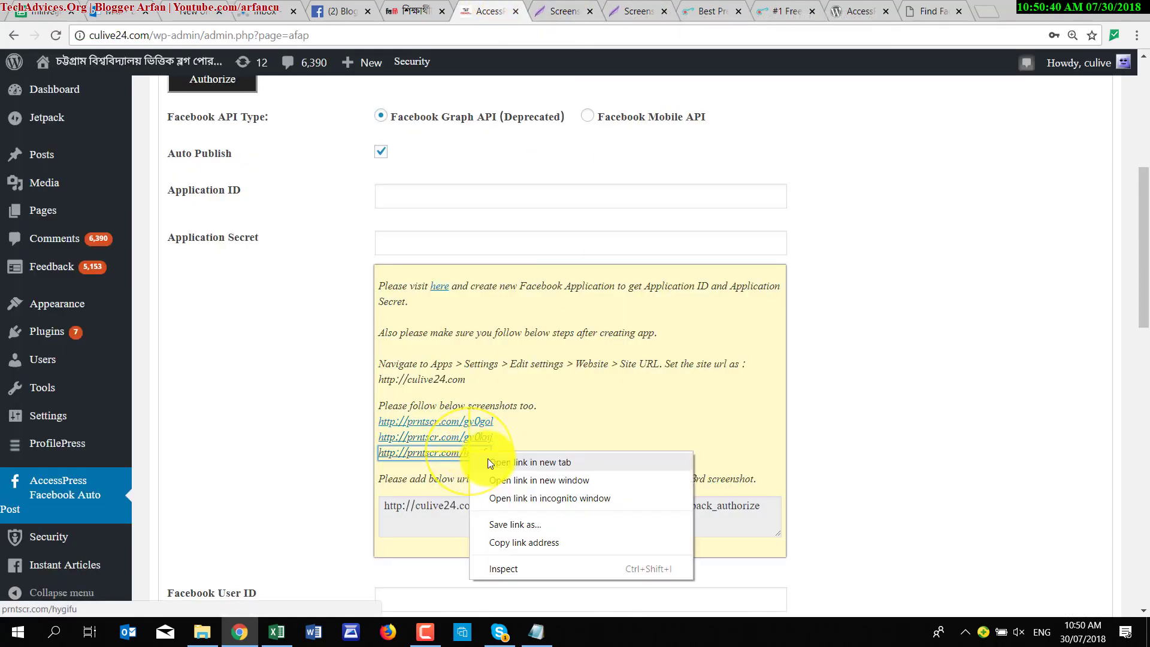
click(487, 462)
click(660, 9)
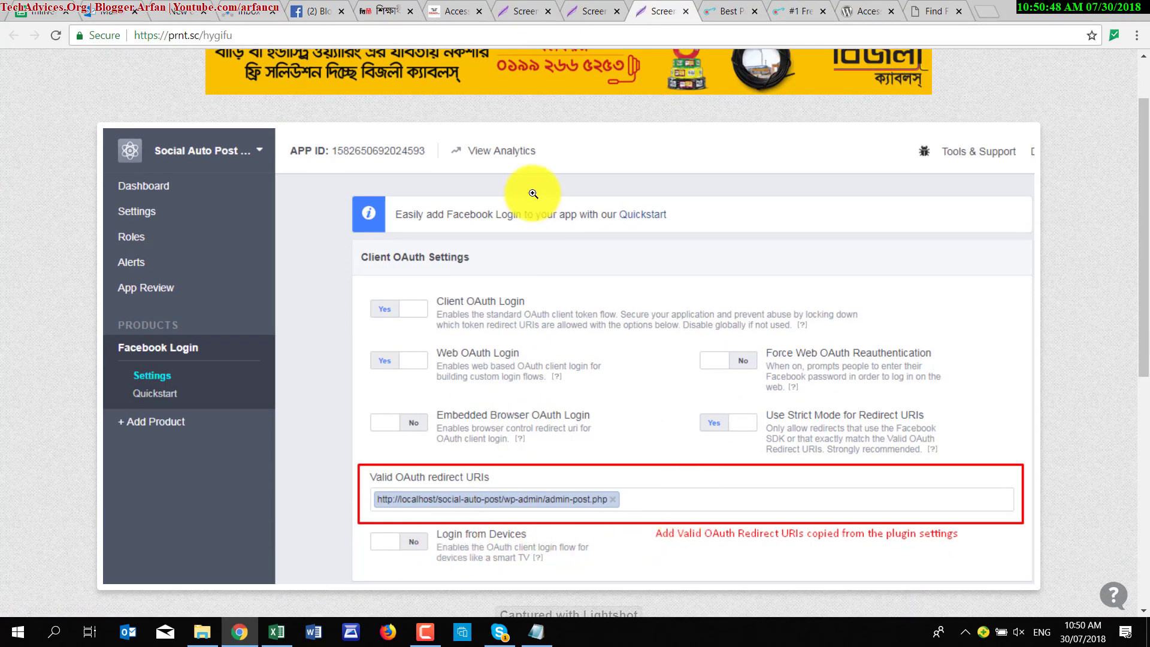
click(530, 10)
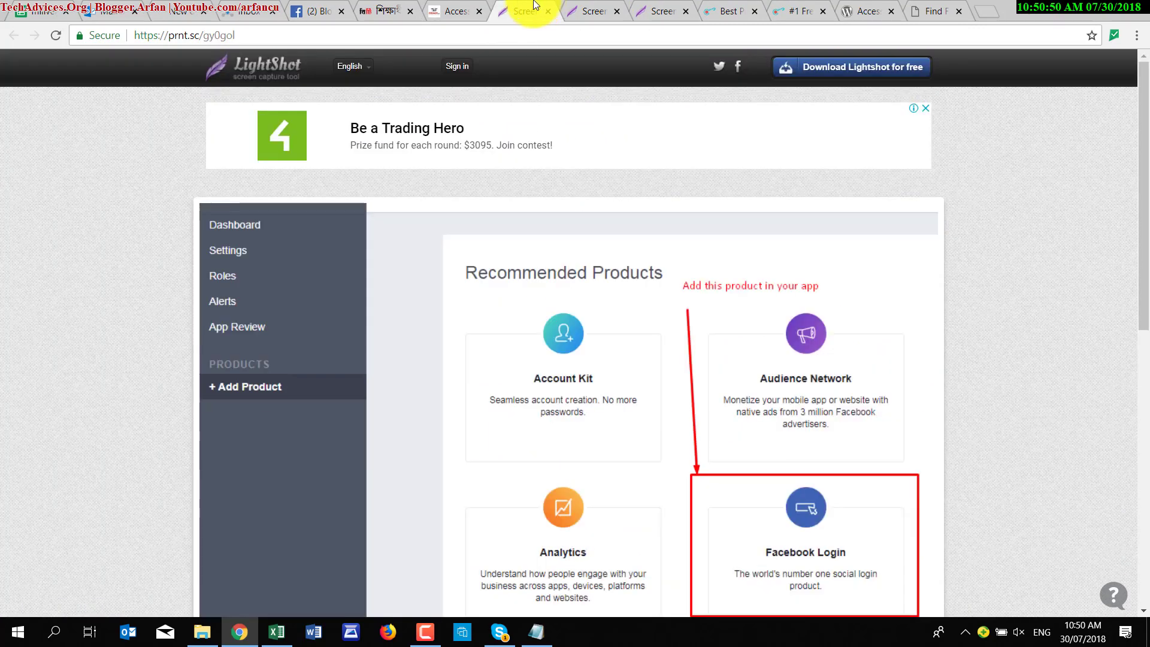
click(454, 11)
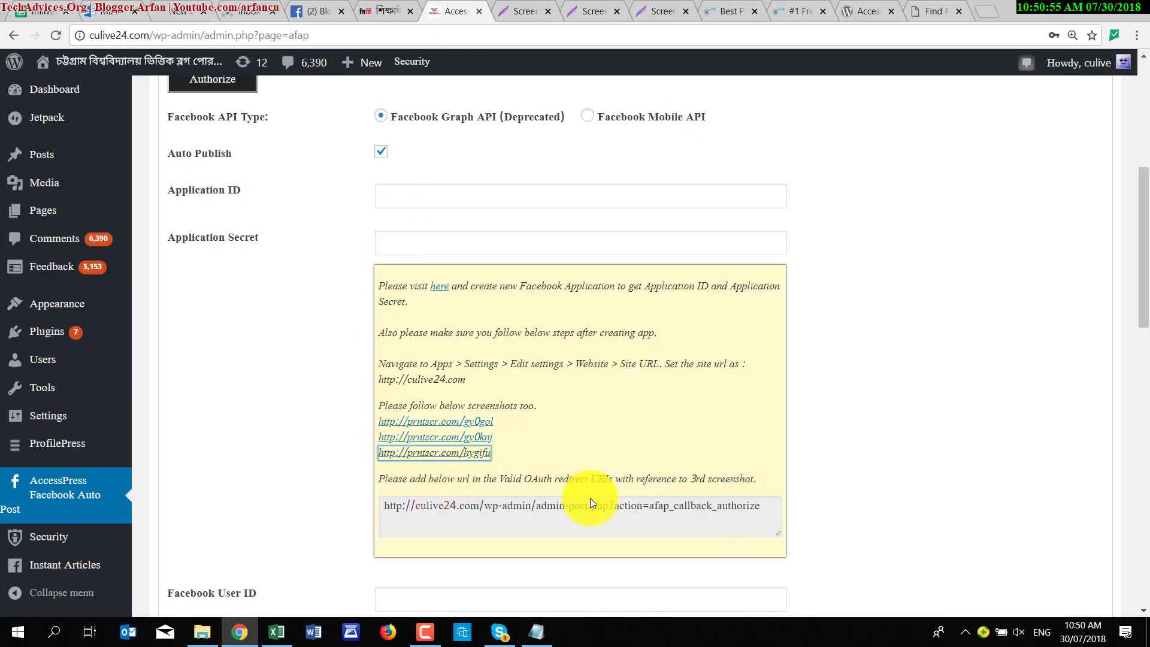
triple_click(730, 508)
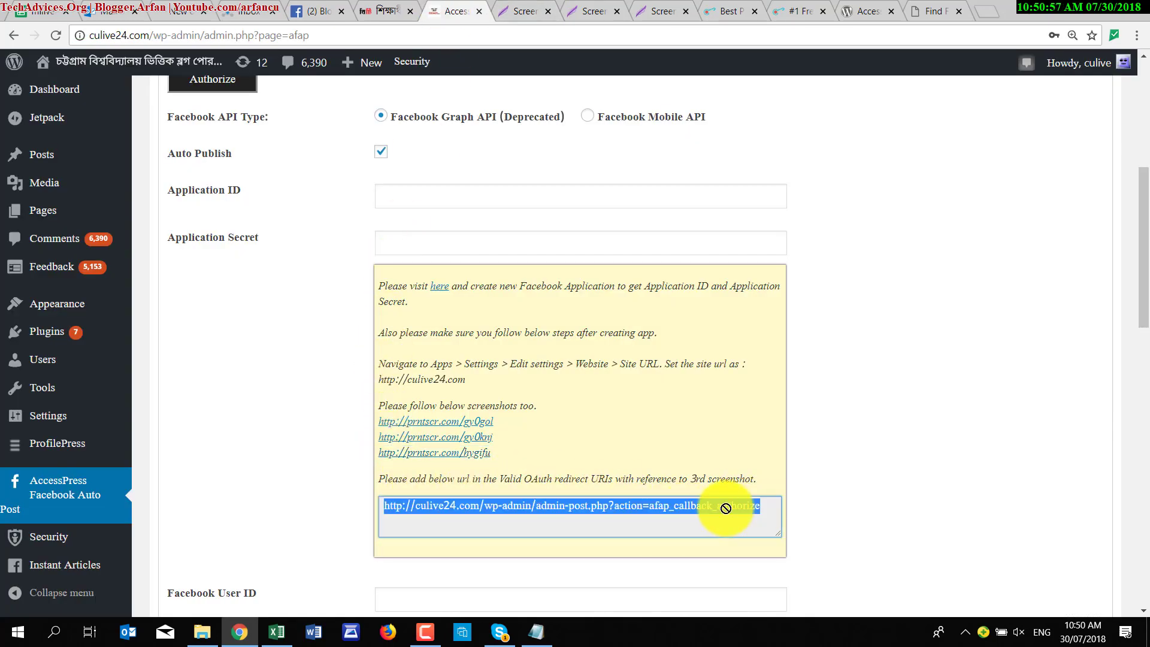
right_click(429, 511)
click(459, 517)
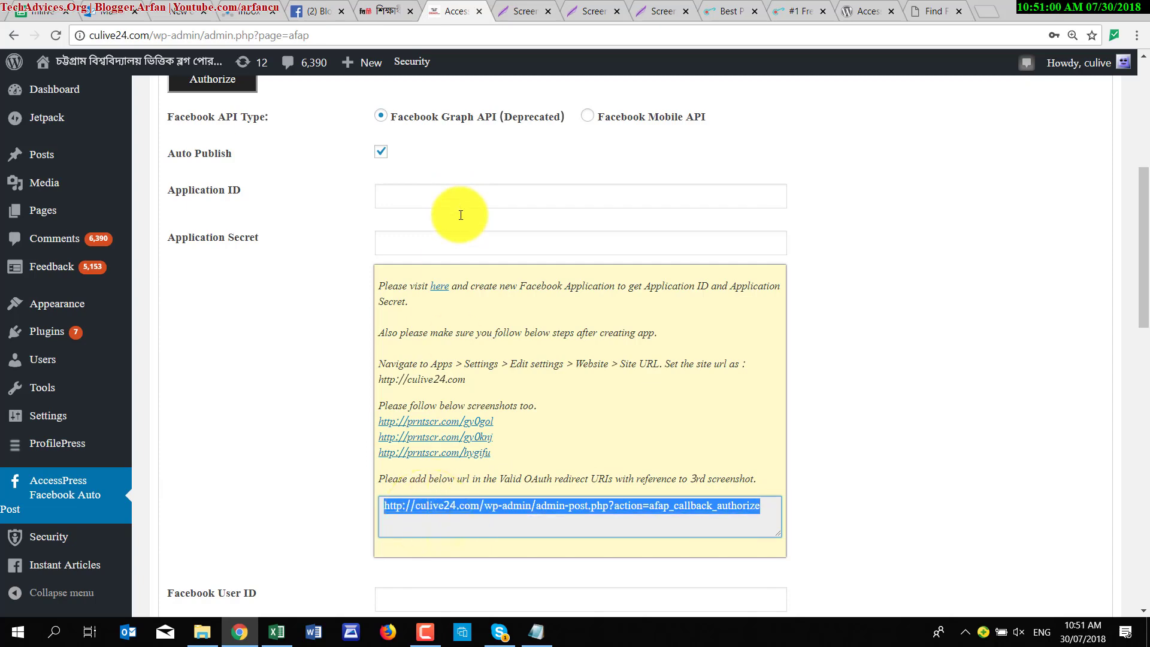
Open the Facebook application creation link from the plugin instructions in a new tab and switch to it.
right_click(444, 293)
click(490, 301)
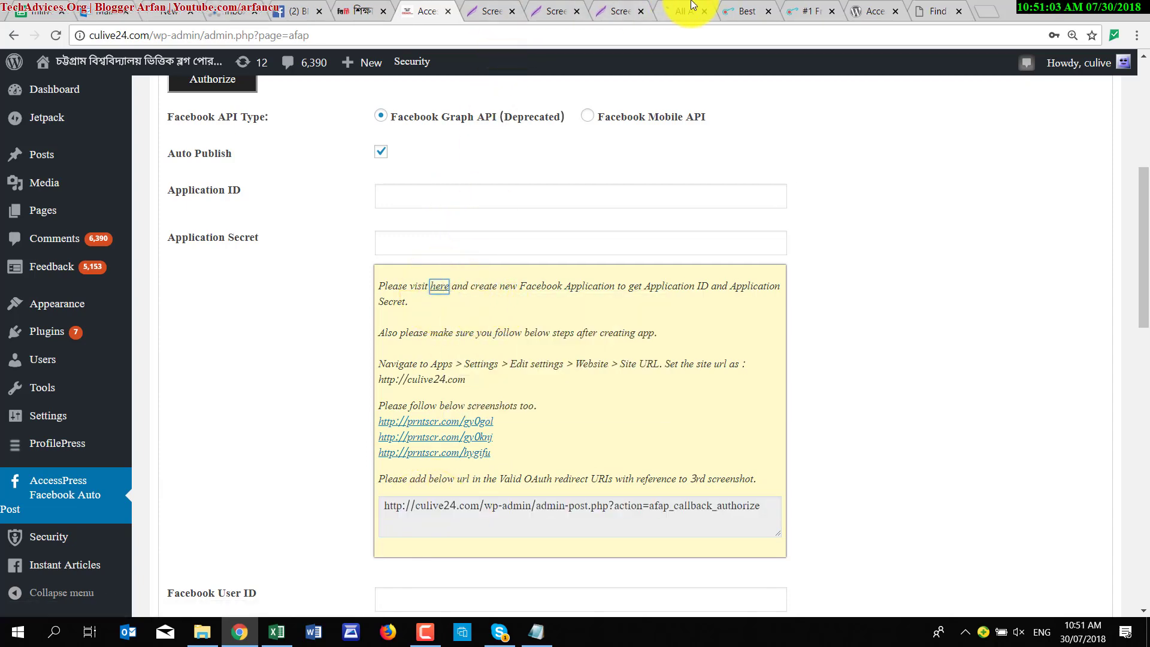
click(692, 8)
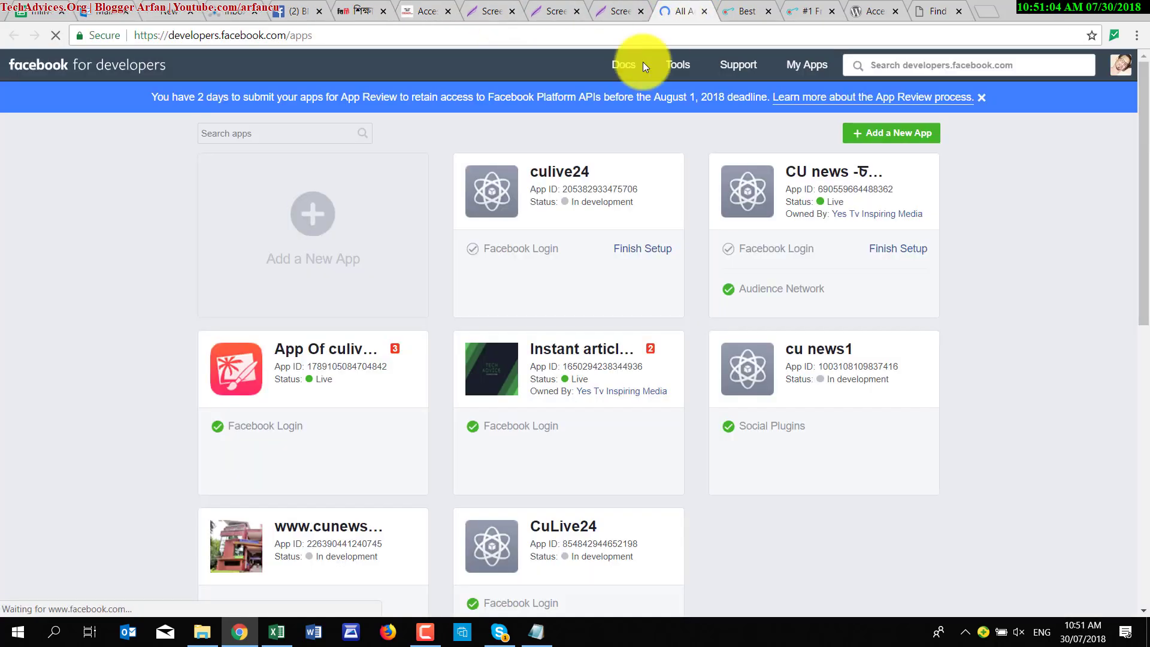
Request a new Facebook app ID with the display name CU News by Culive24.com.
click(311, 233)
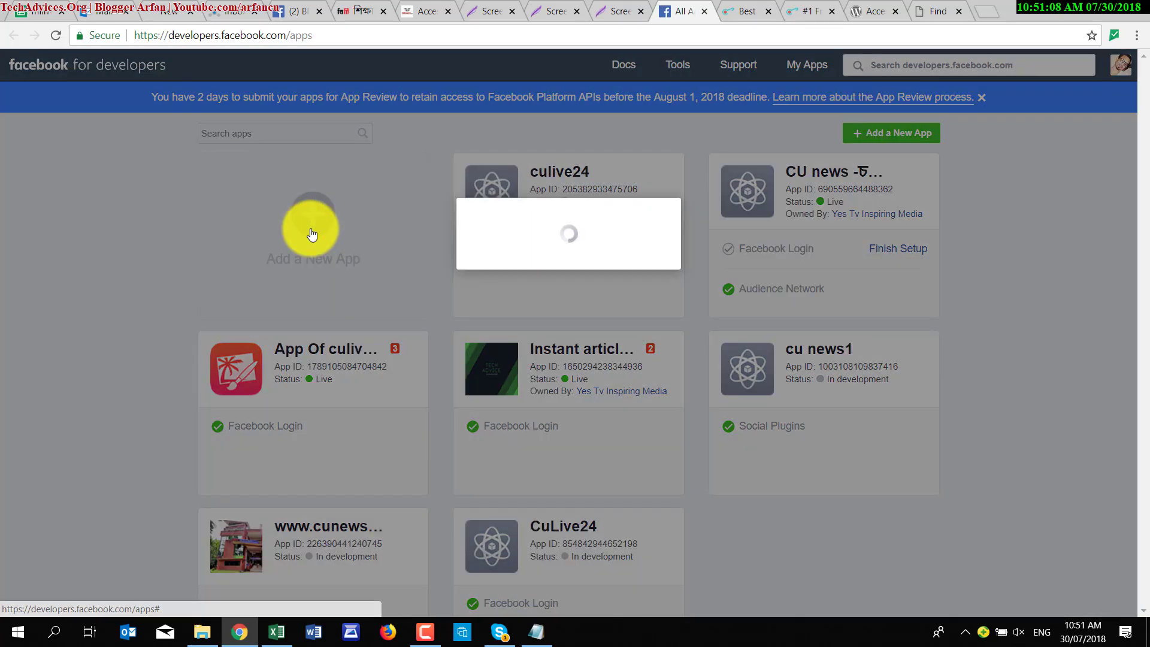
click(381, 276)
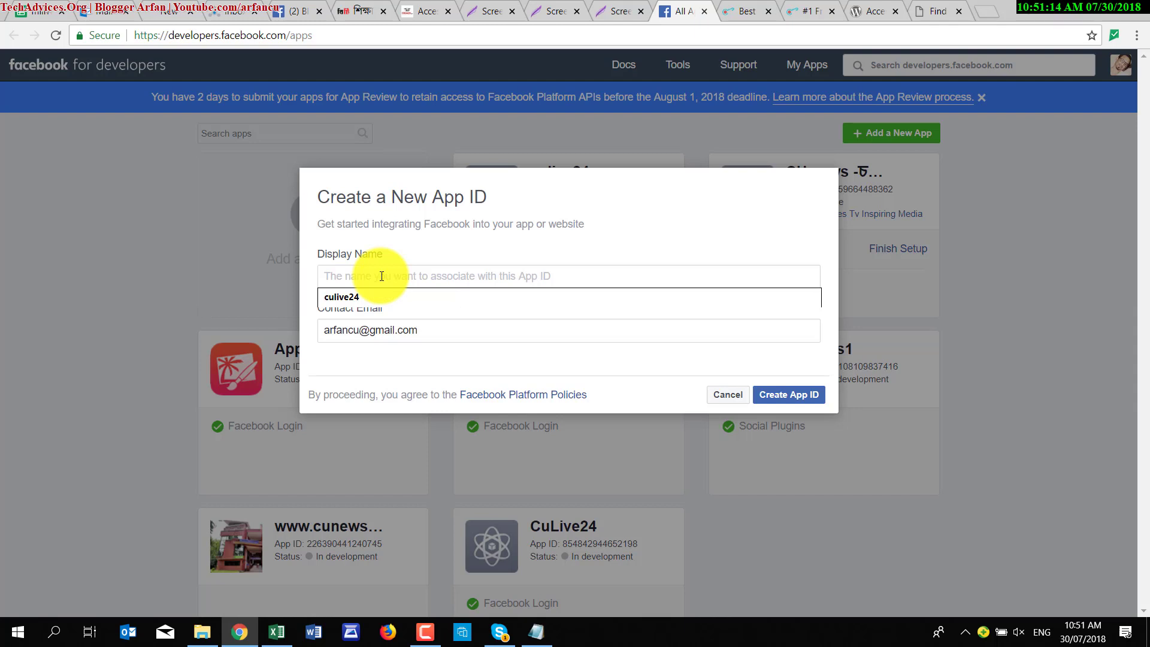
text(CU News by Culive24.com)
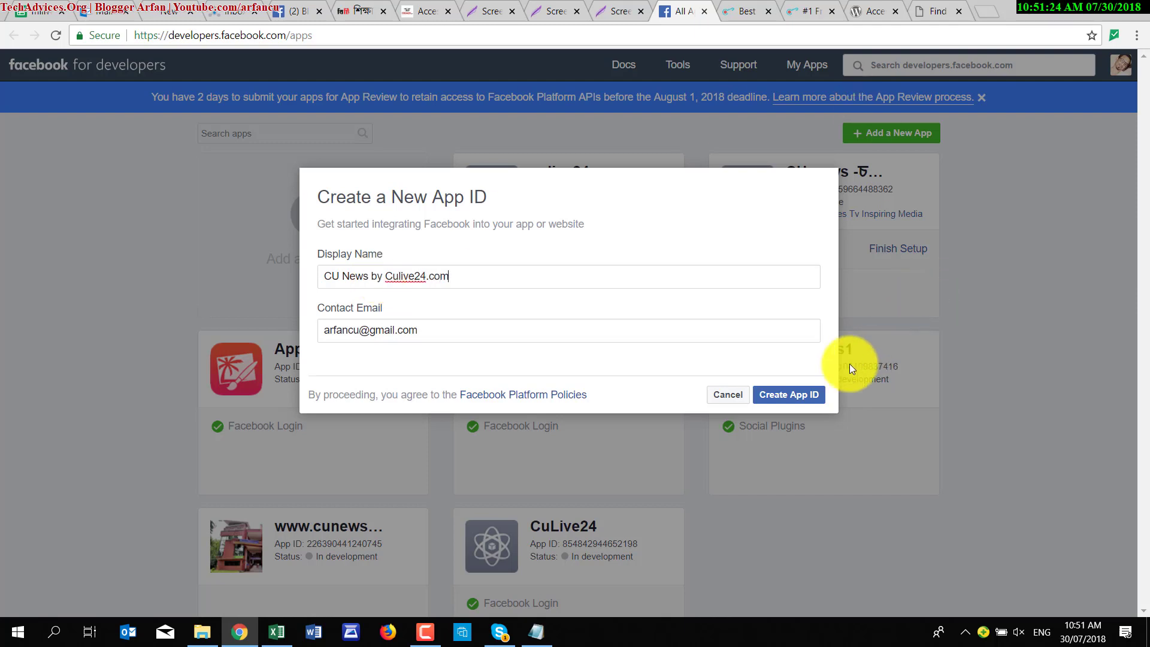
click(810, 397)
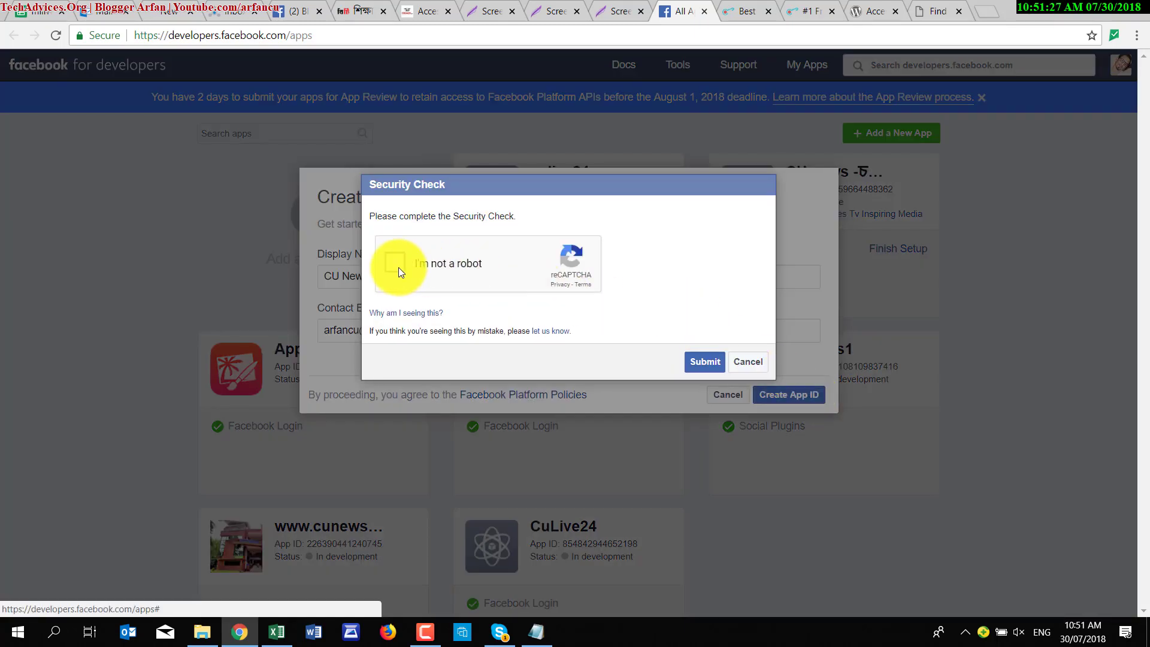
Complete the security check by choosing all the statue images and submit it.
click(397, 264)
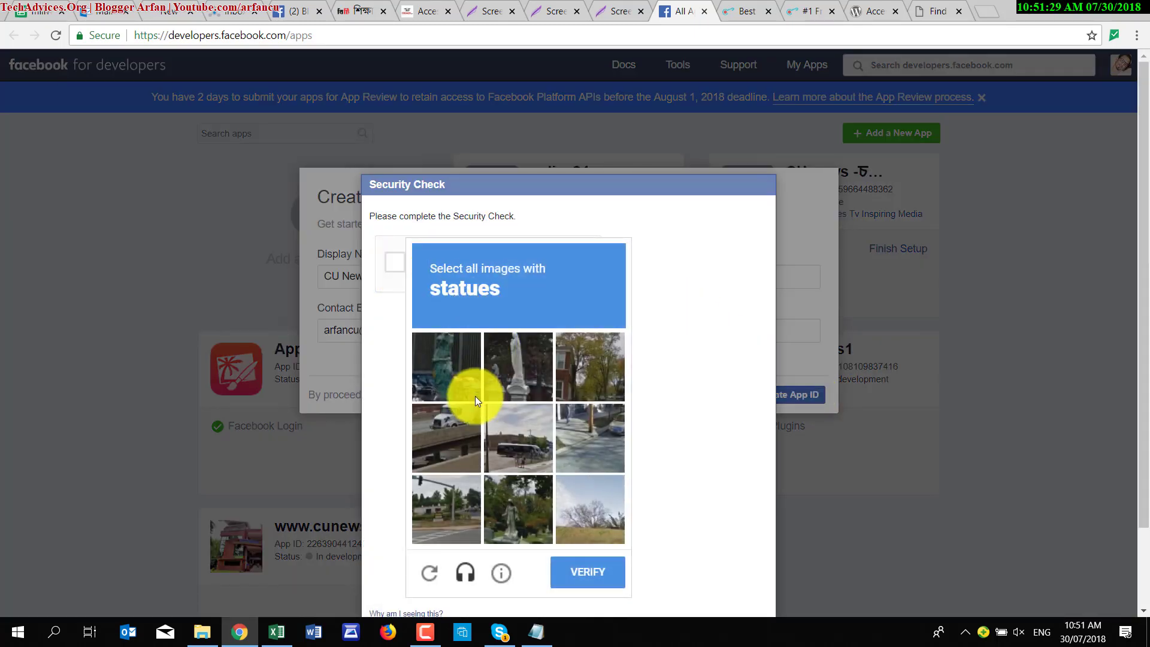
click(538, 516)
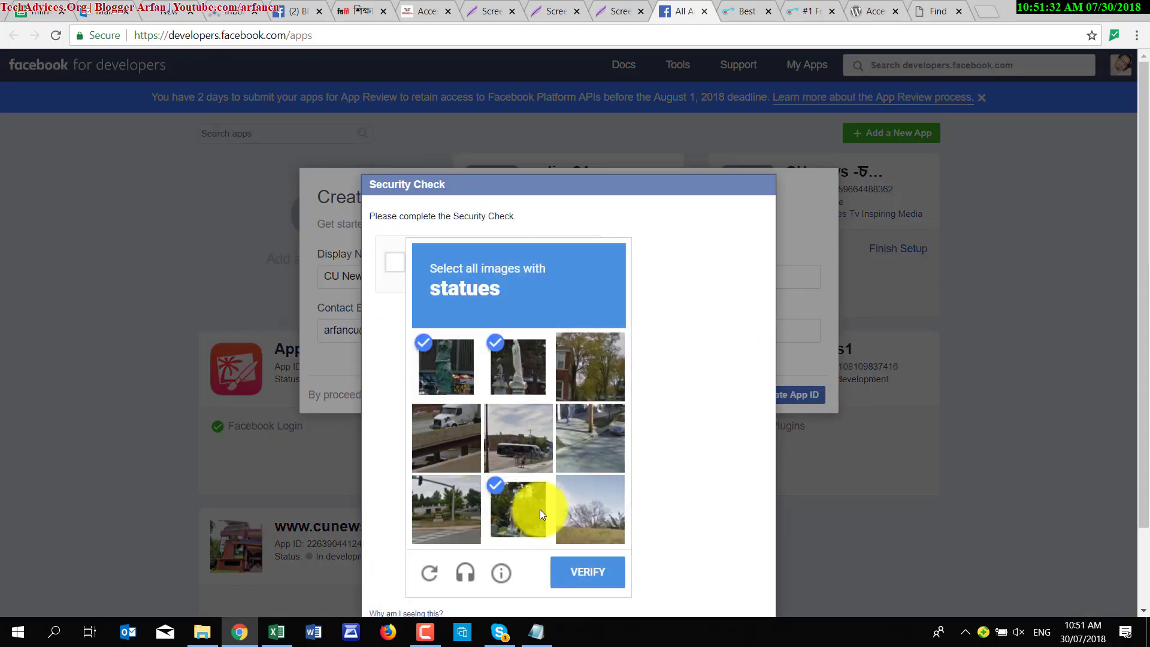
click(605, 584)
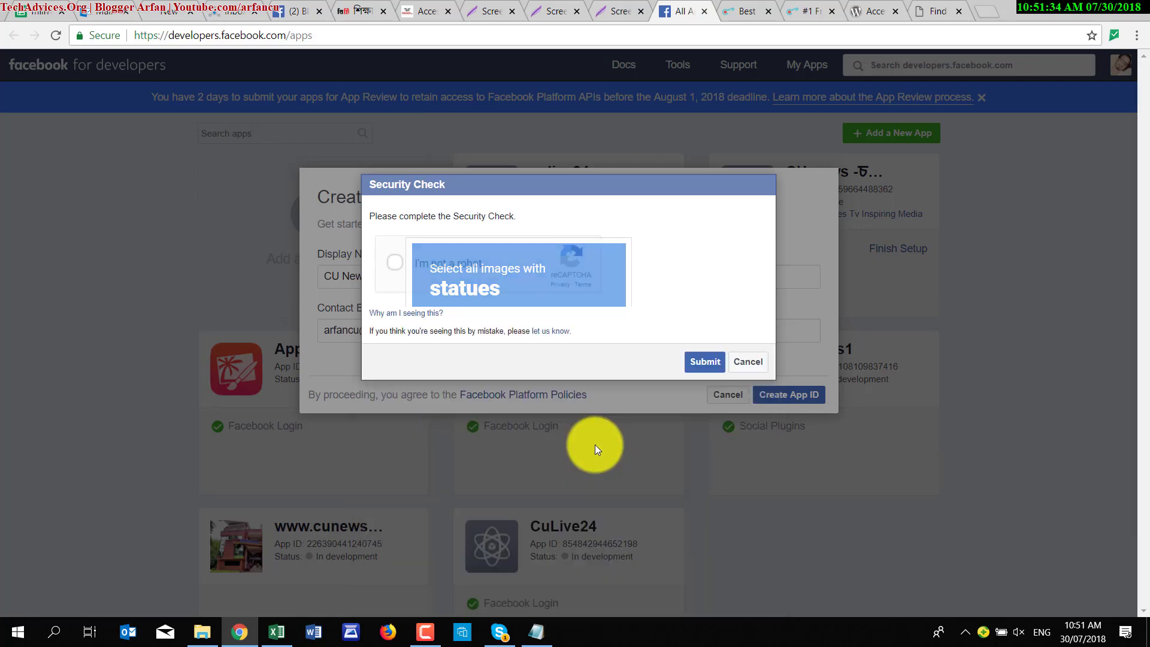
click(700, 363)
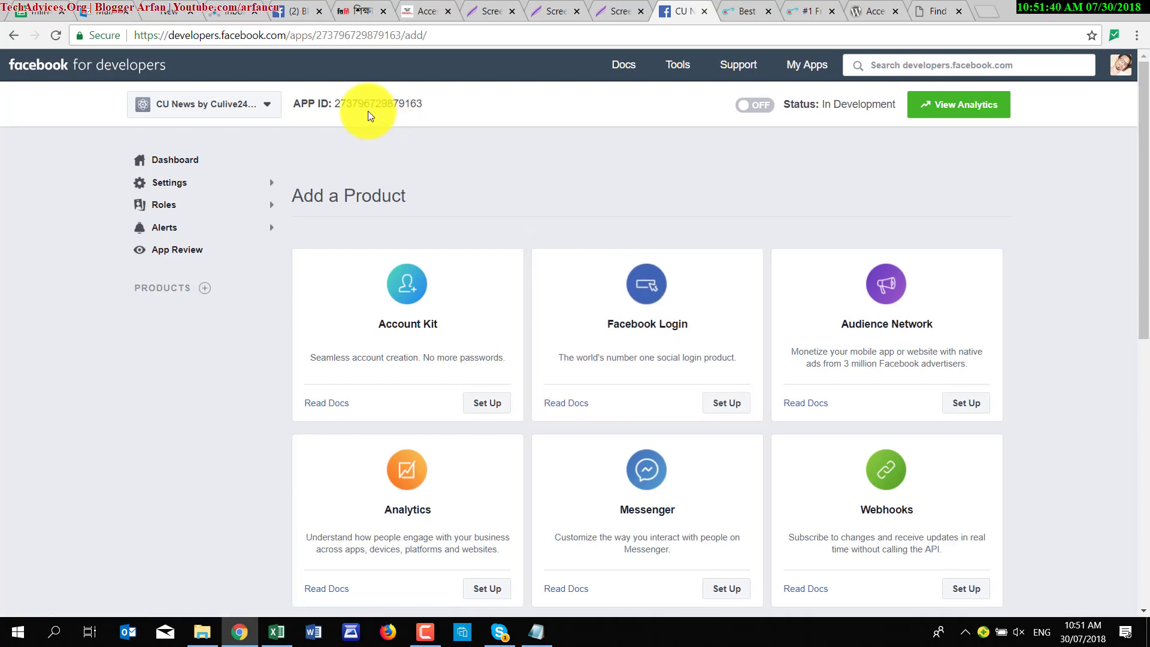
Look through the available app products and compare them with the three guide screenshots and the plugin instructions.
scroll(933, 413, down, 1)
scroll(933, 418, down, 1)
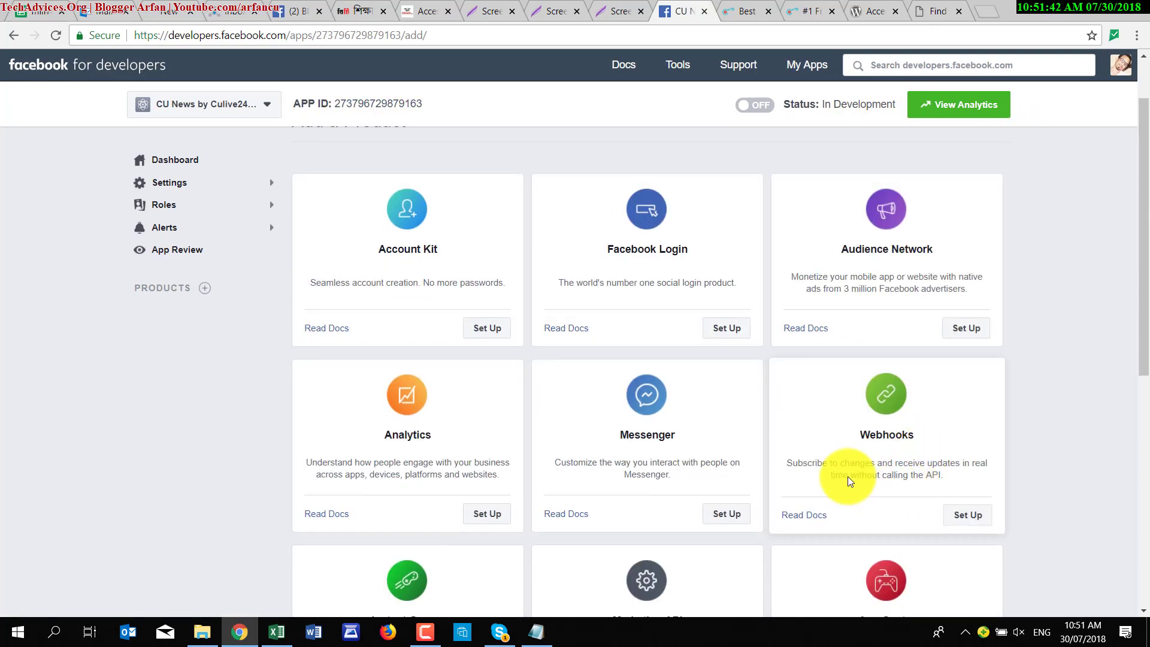
scroll(676, 275, down, 3)
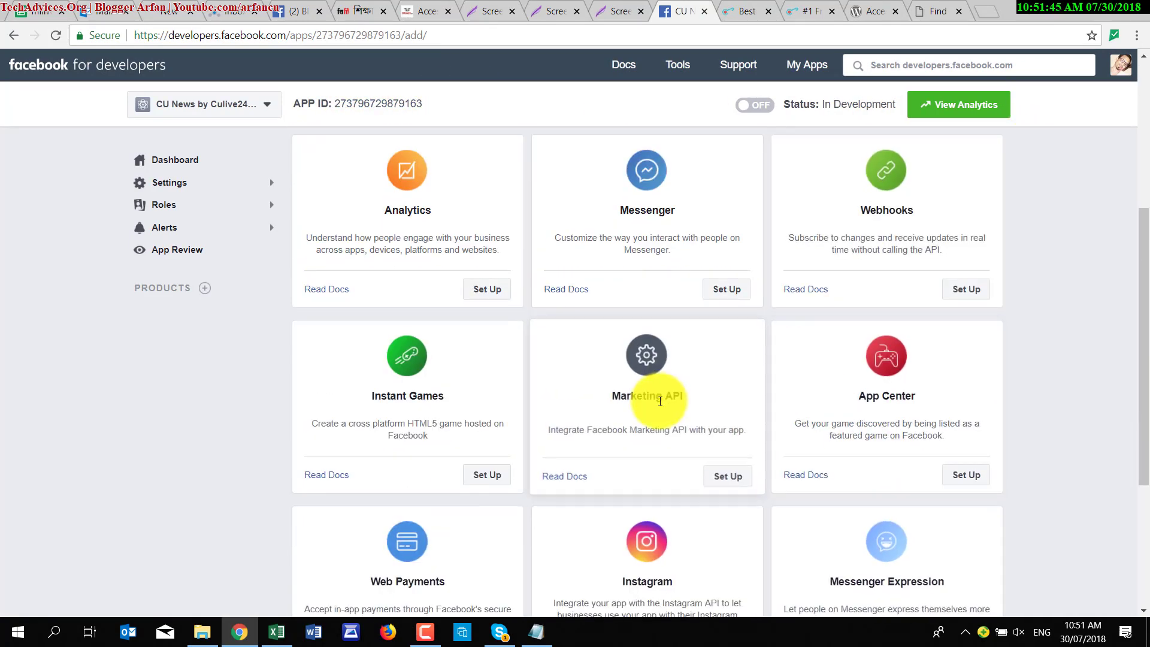
scroll(655, 398, down, 2)
click(625, 13)
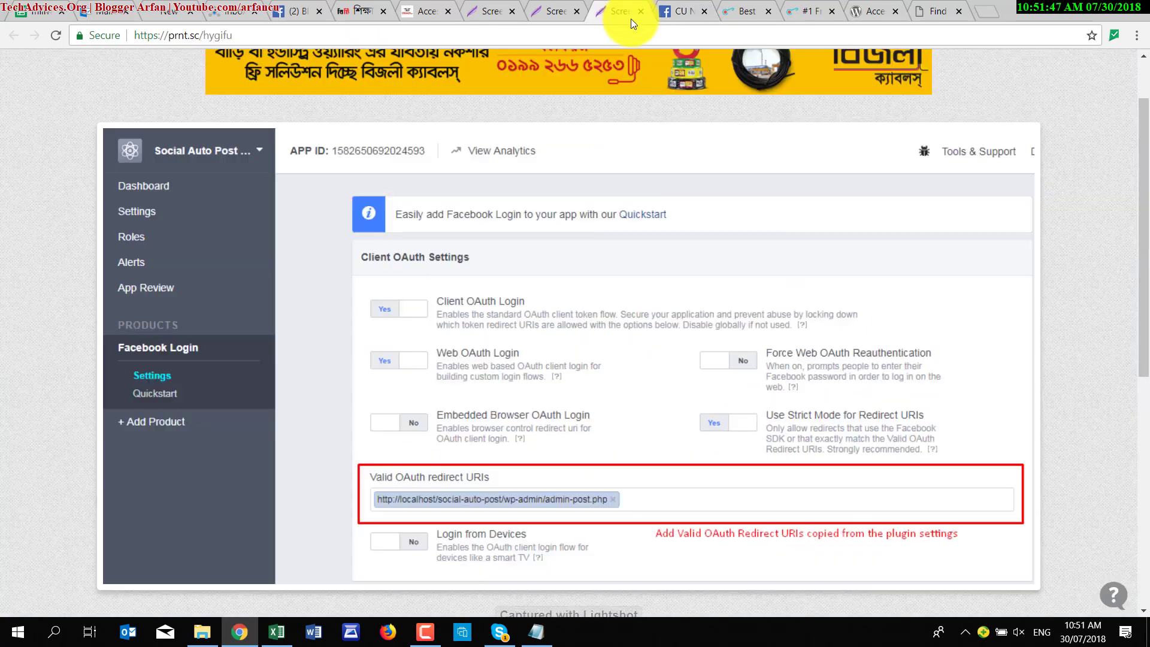
click(560, 6)
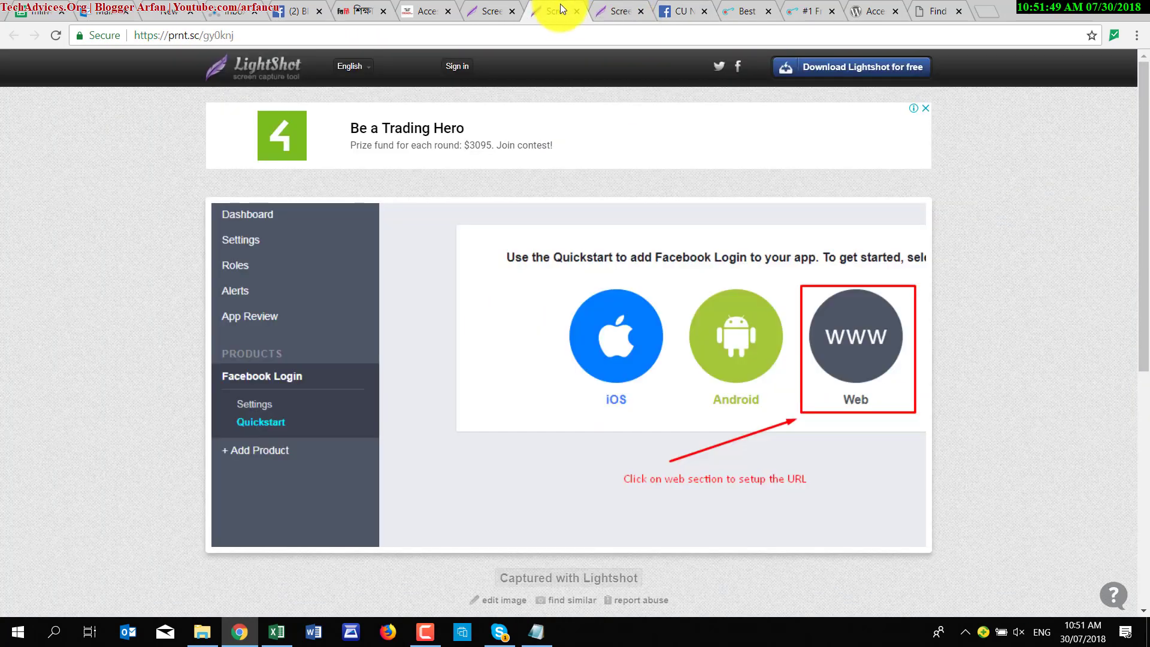
click(502, 6)
click(412, 11)
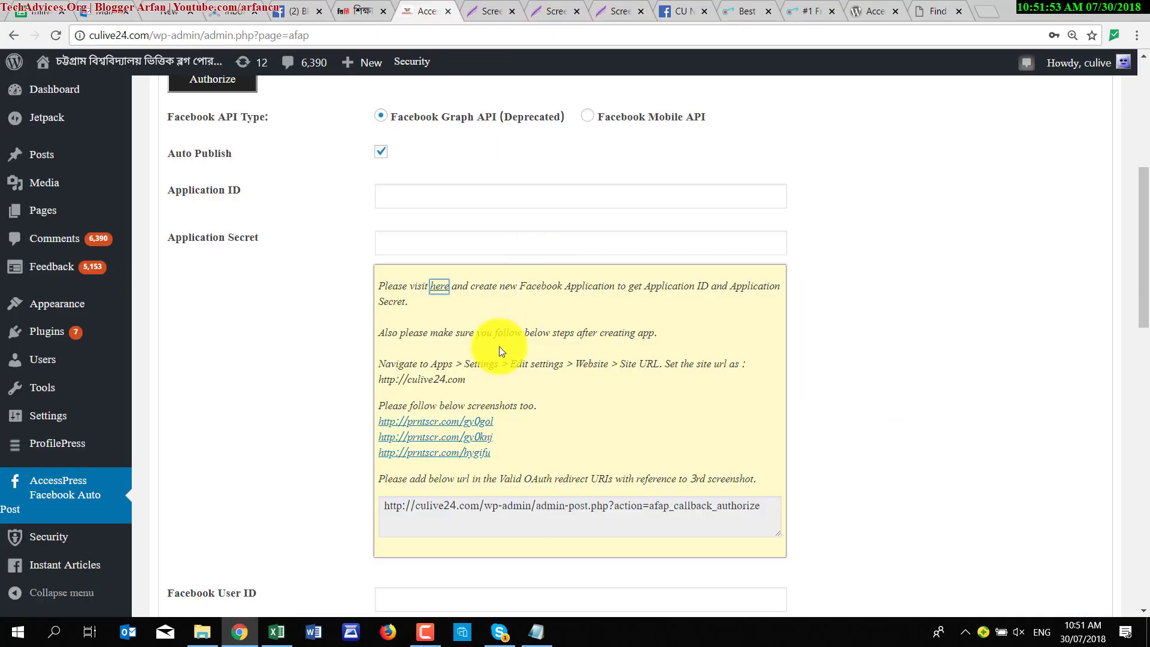
Set up the Facebook Login product for the new app and choose Web as its platform.
click(683, 11)
mouse_move(624, 65)
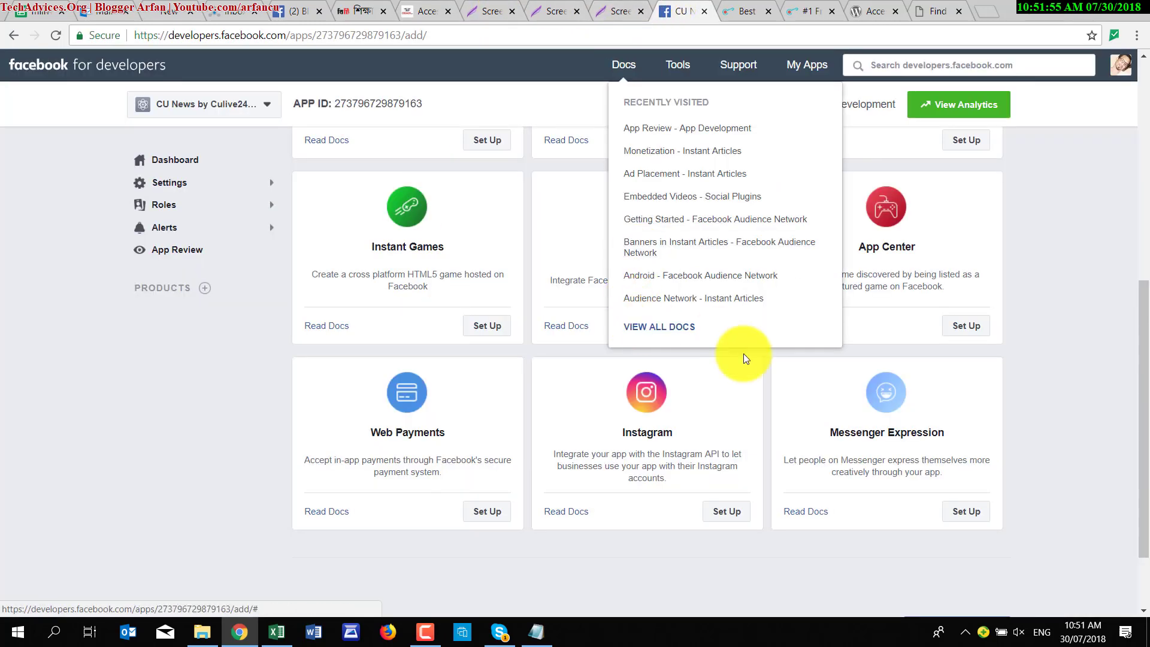
scroll(695, 354, up, 4)
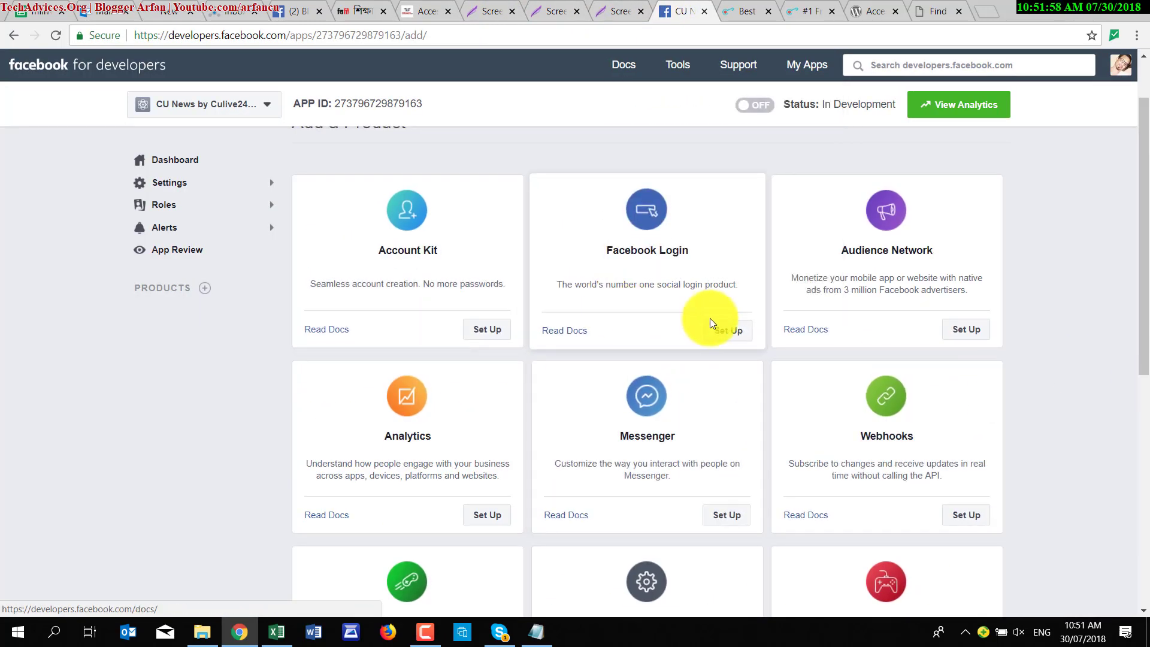
click(730, 332)
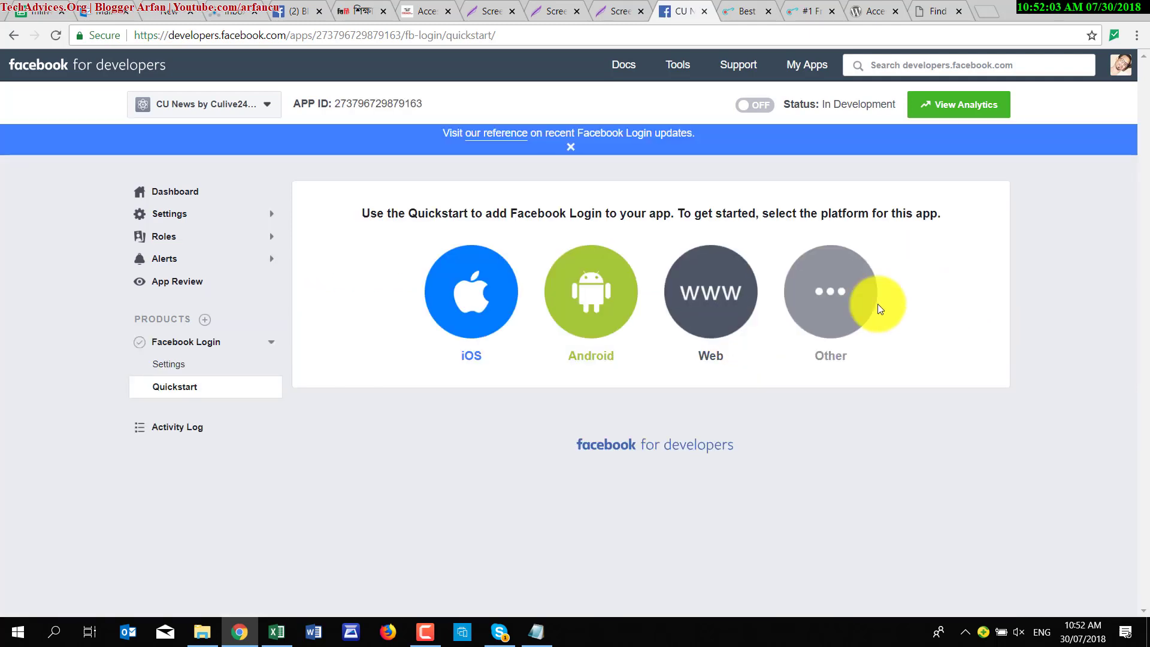
click(720, 317)
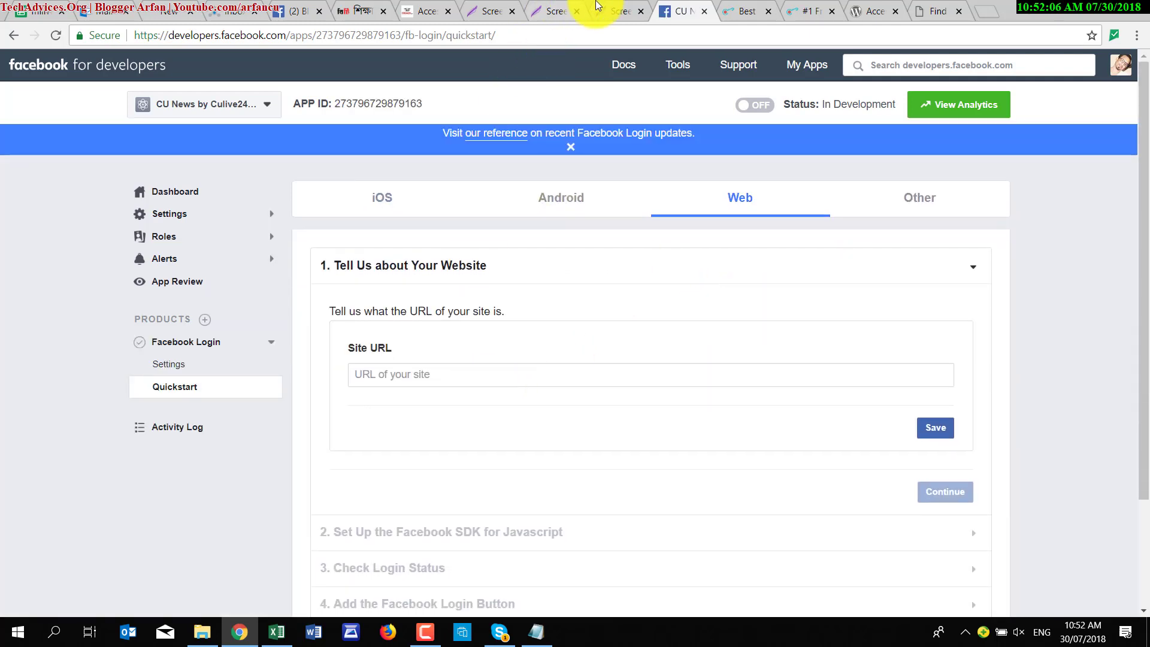
Return to the plugin settings and copy the afap_callback_authorize redirect URL again.
click(623, 6)
click(426, 11)
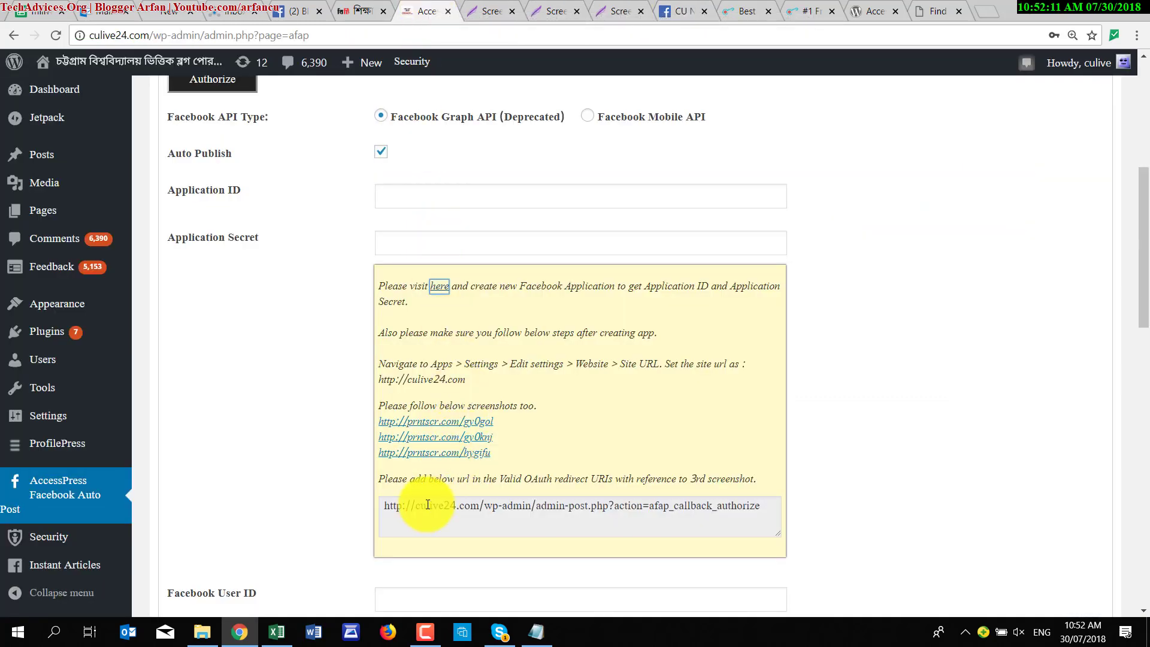
click(767, 506)
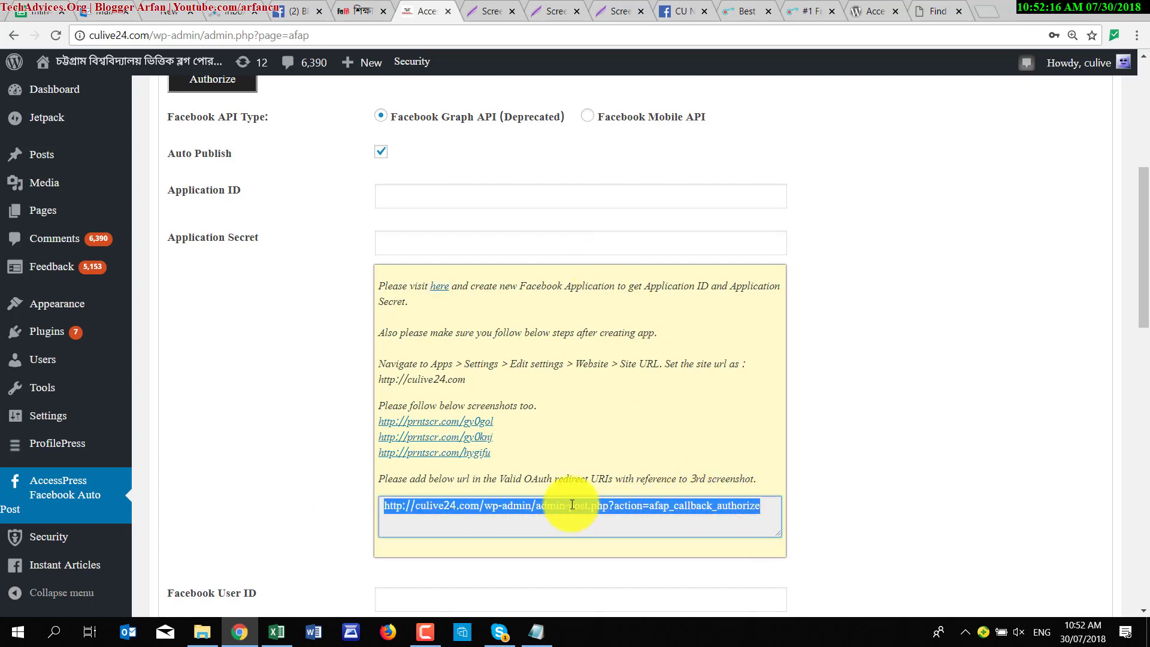
right_click(574, 505)
click(587, 512)
scroll(572, 402, down, 5)
scroll(573, 402, up, 4)
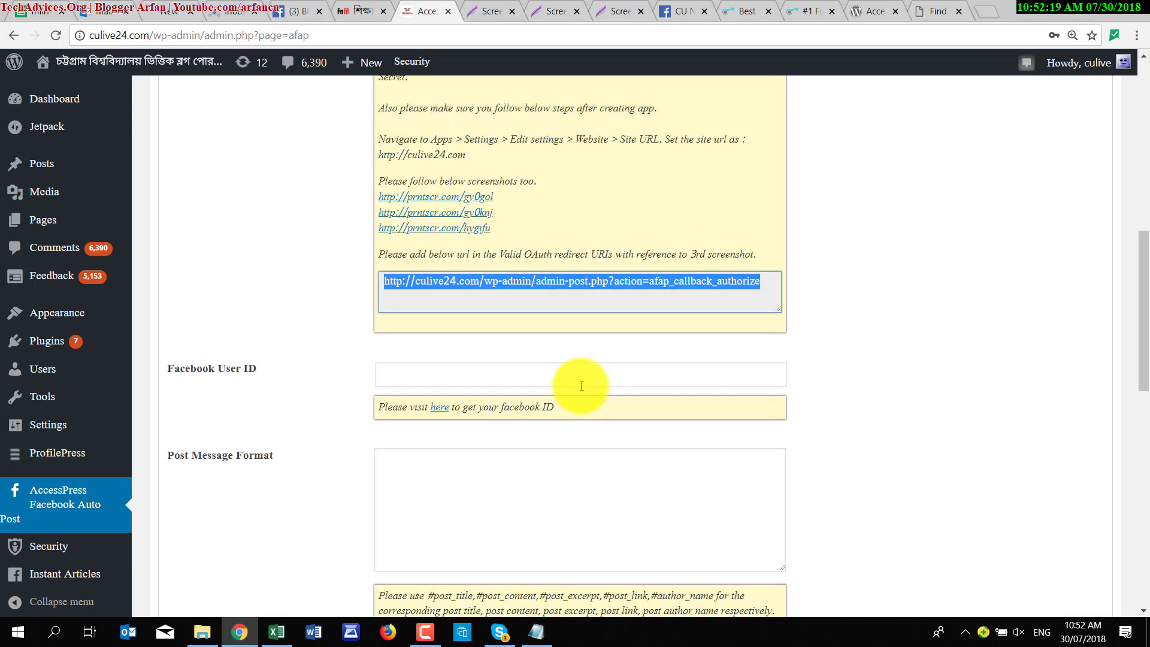
click(618, 10)
click(682, 10)
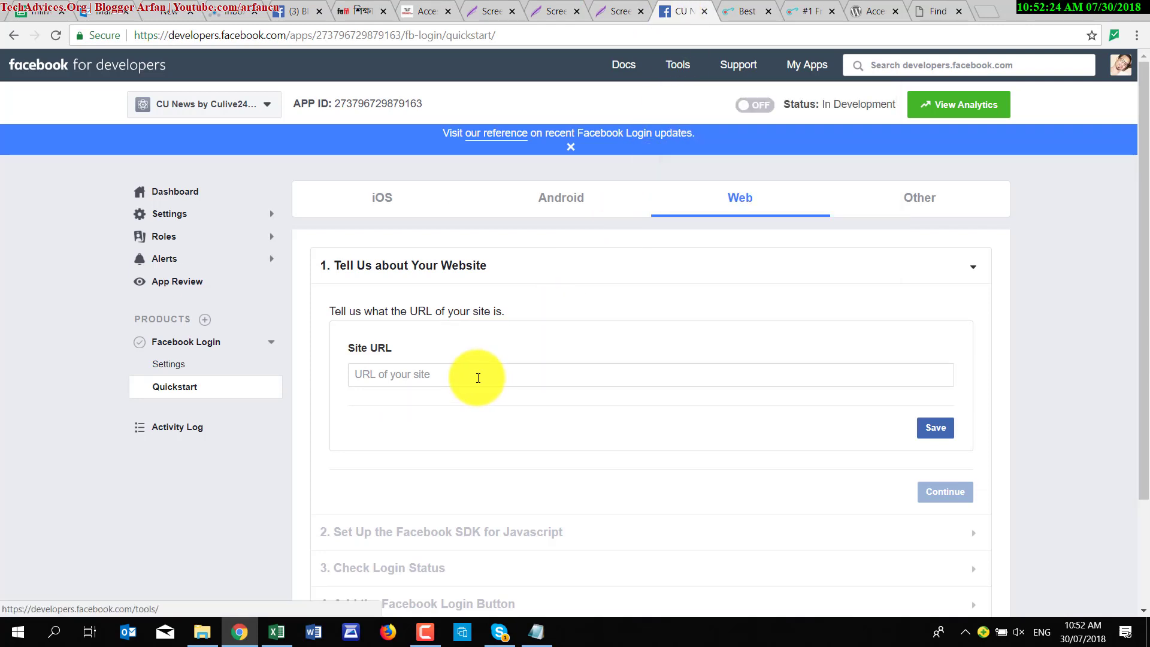
click(478, 378)
click(475, 393)
click(930, 429)
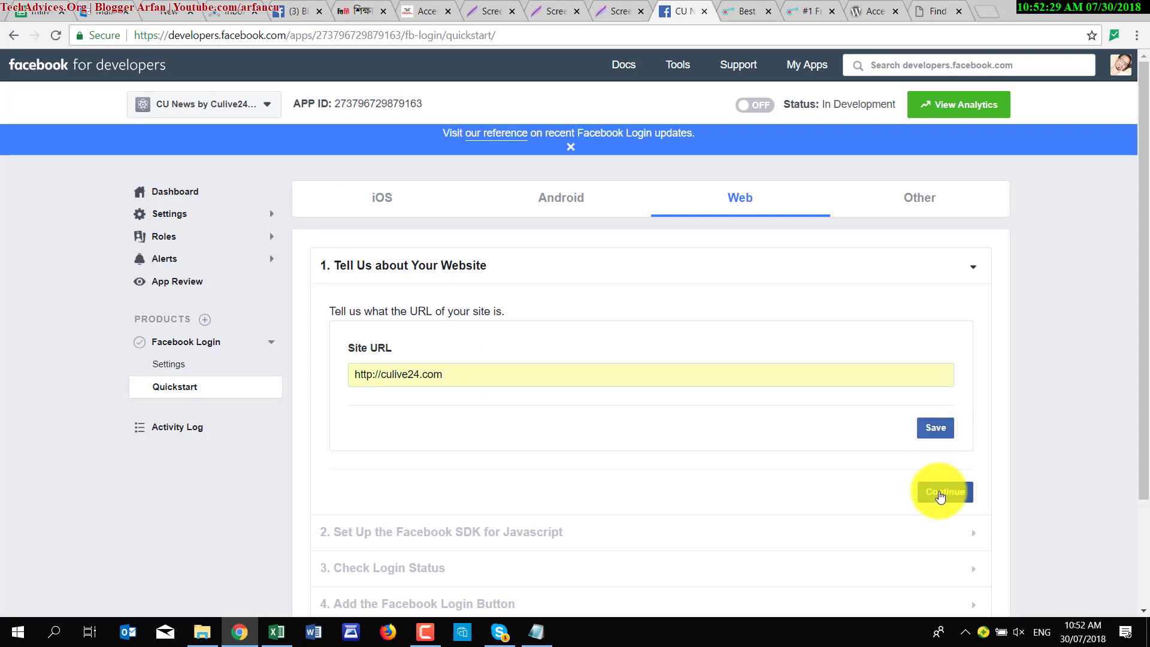
View the Facebook SDK for Javascript section of the quickstart and go back to the website section.
click(940, 496)
scroll(721, 387, down, 4)
scroll(738, 401, up, 3)
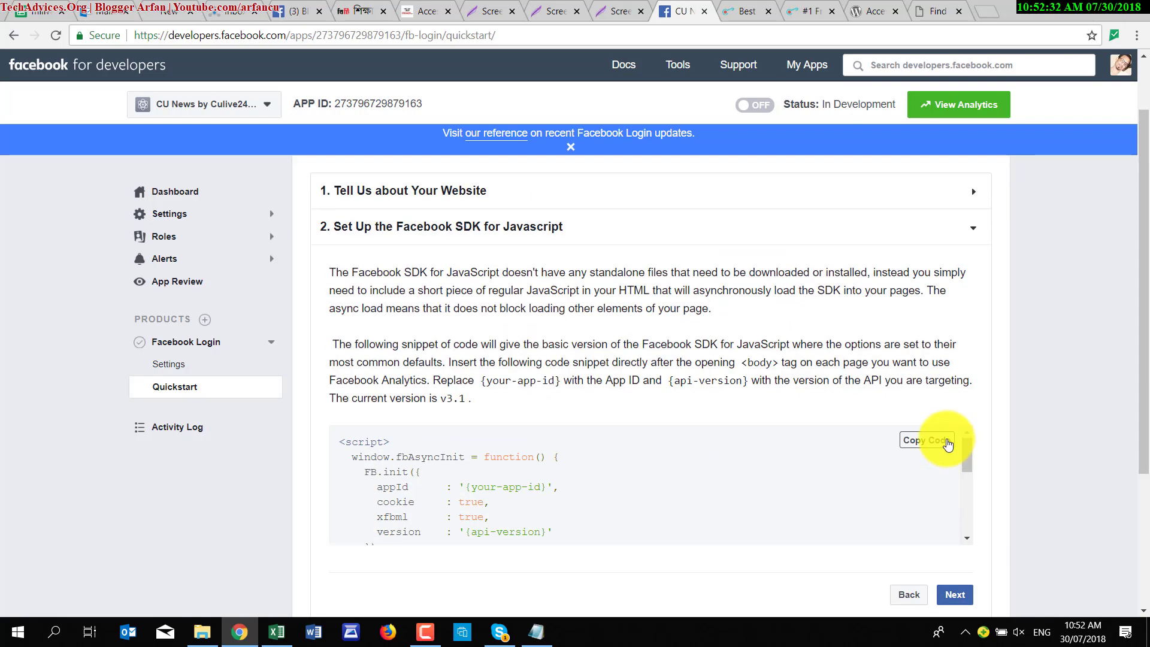
scroll(727, 209, up, 1)
click(617, 269)
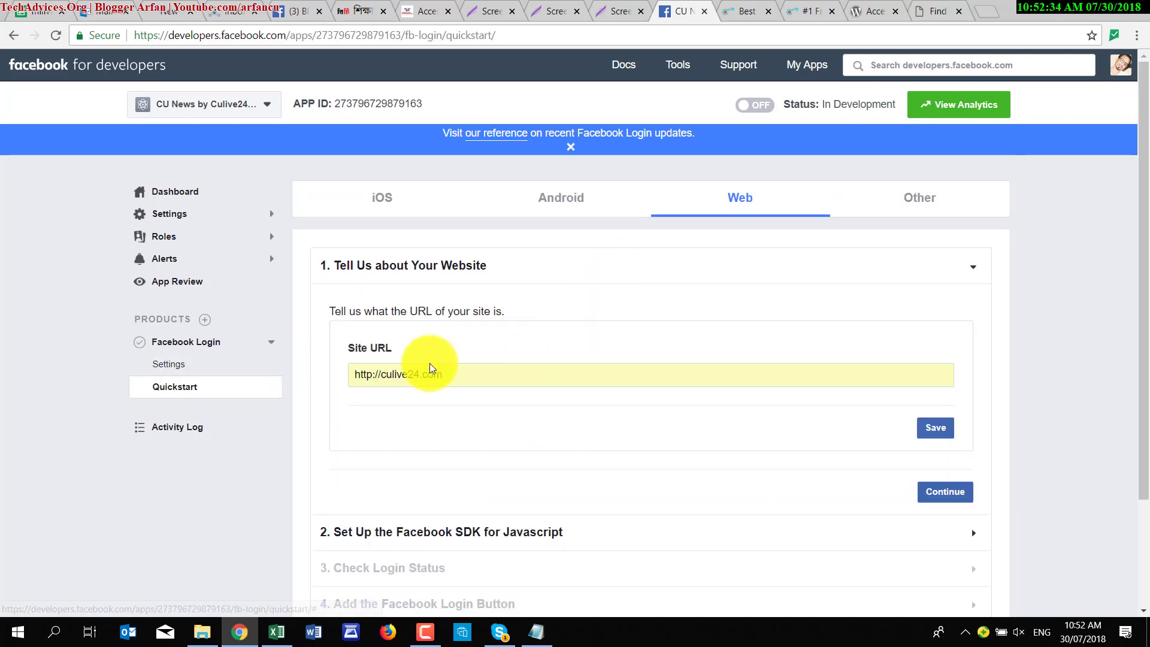
click(421, 11)
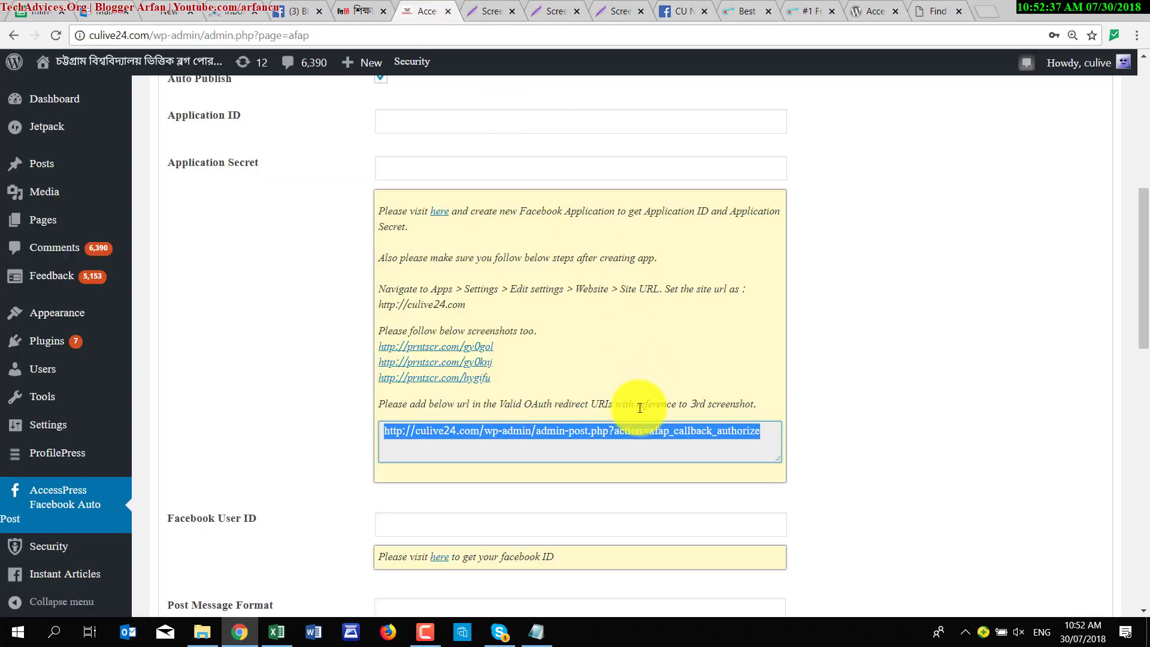
click(629, 8)
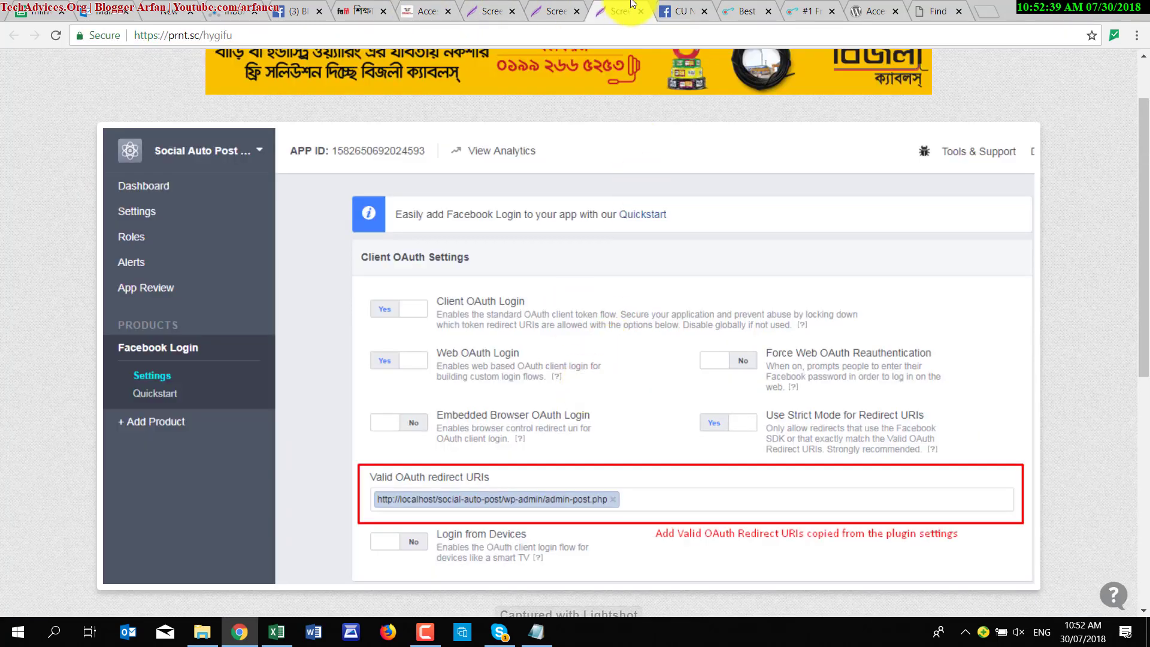
click(682, 11)
click(509, 374)
drag(496, 377, 271, 384)
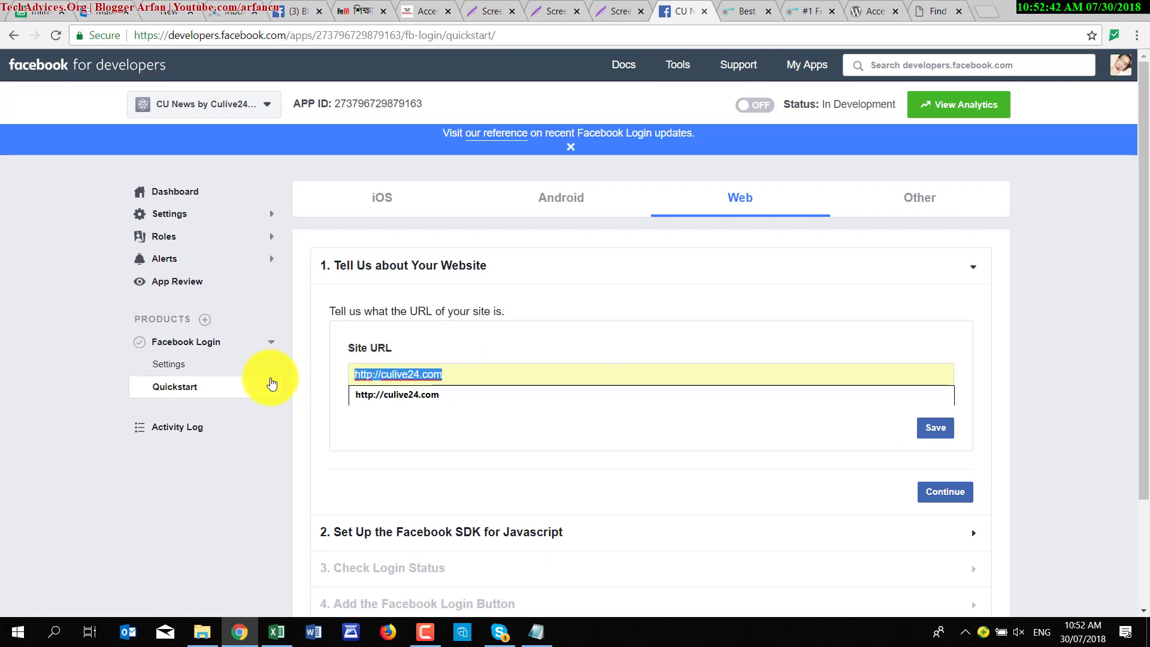
key(ctrl+v)
click(938, 431)
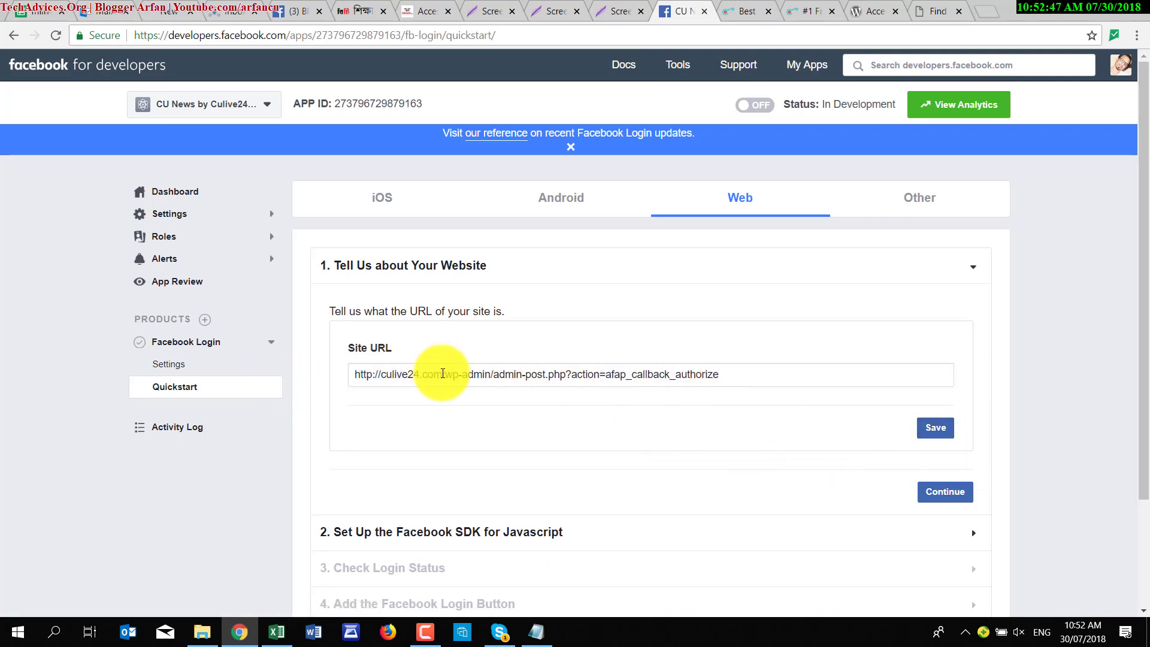
drag(442, 375, 805, 370)
key(BackSpace)
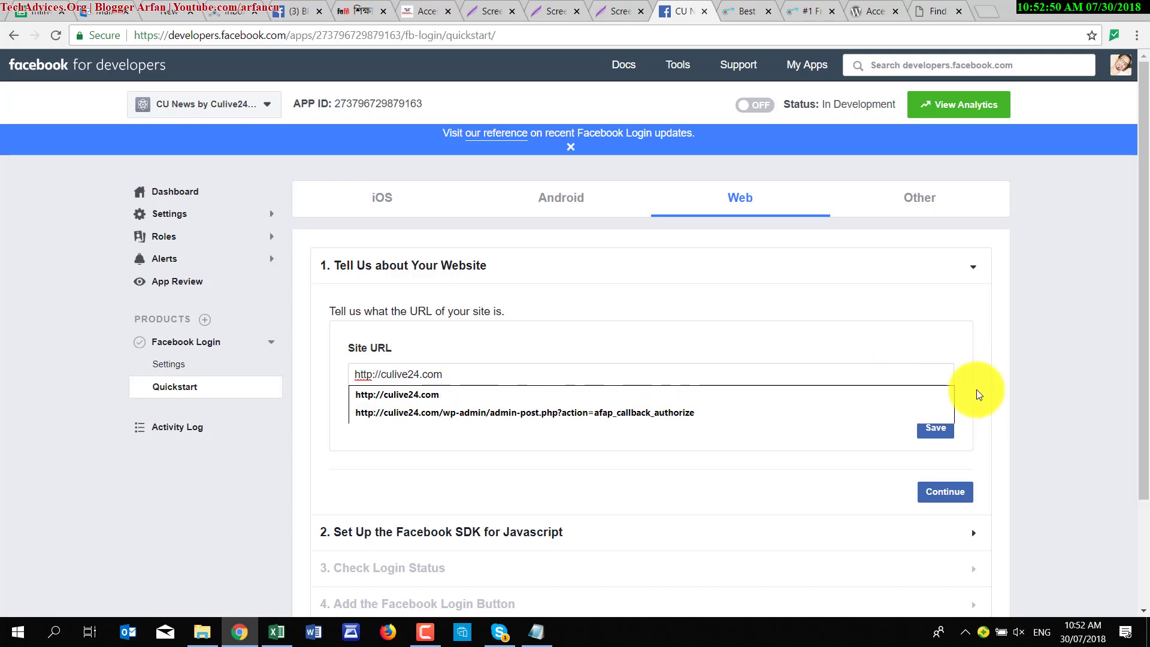
click(941, 428)
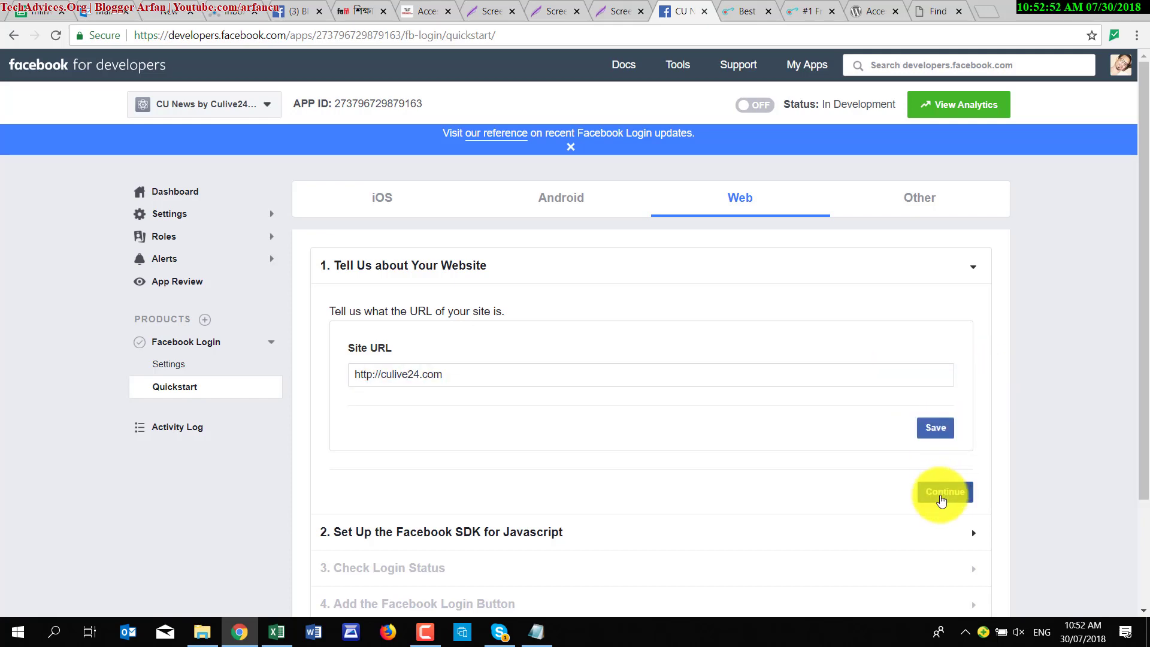
Continue to the Facebook SDK for Javascript section of the quickstart and look through its code snippet.
click(941, 497)
scroll(611, 288, down, 6)
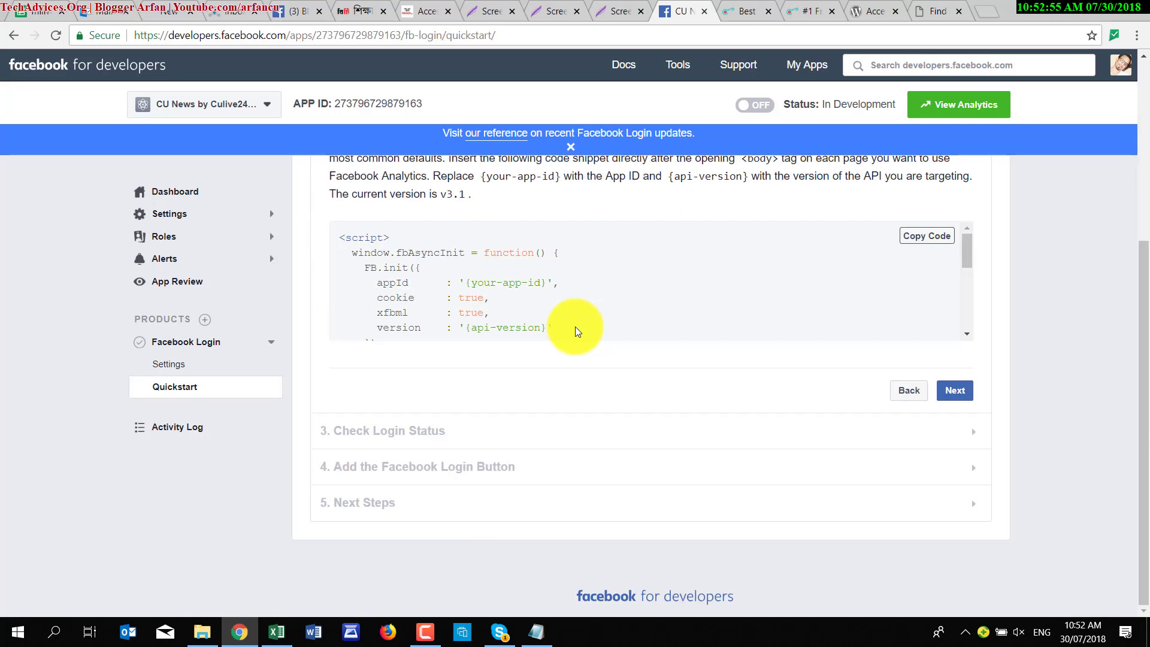
scroll(575, 326, down, 2)
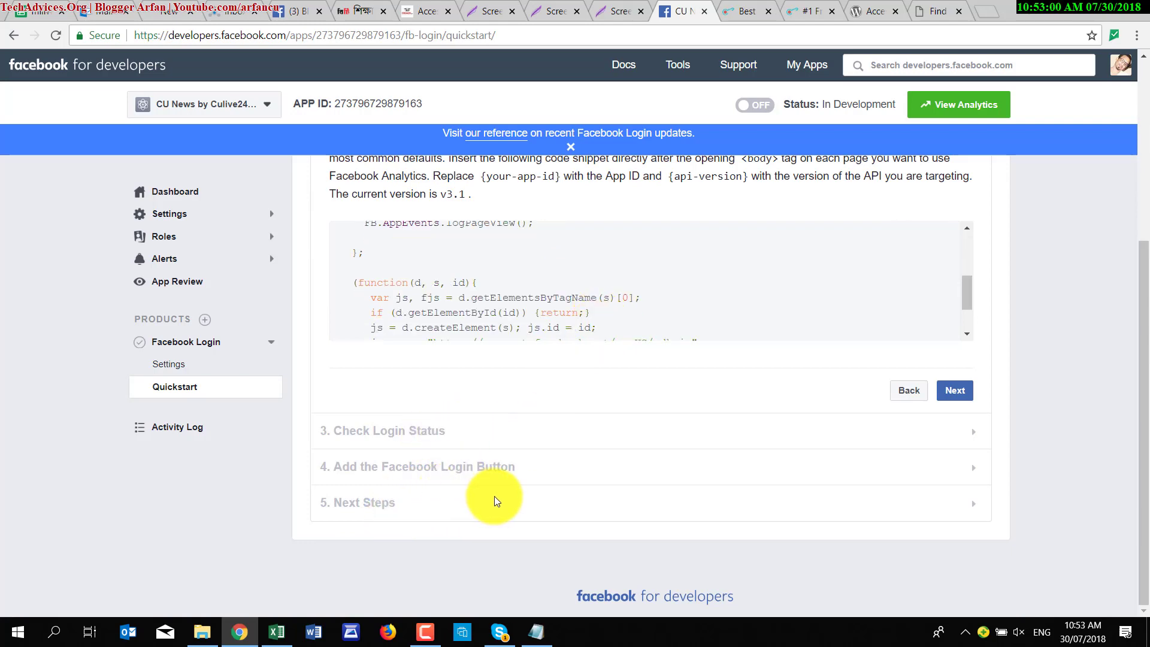
scroll(494, 501, up, 5)
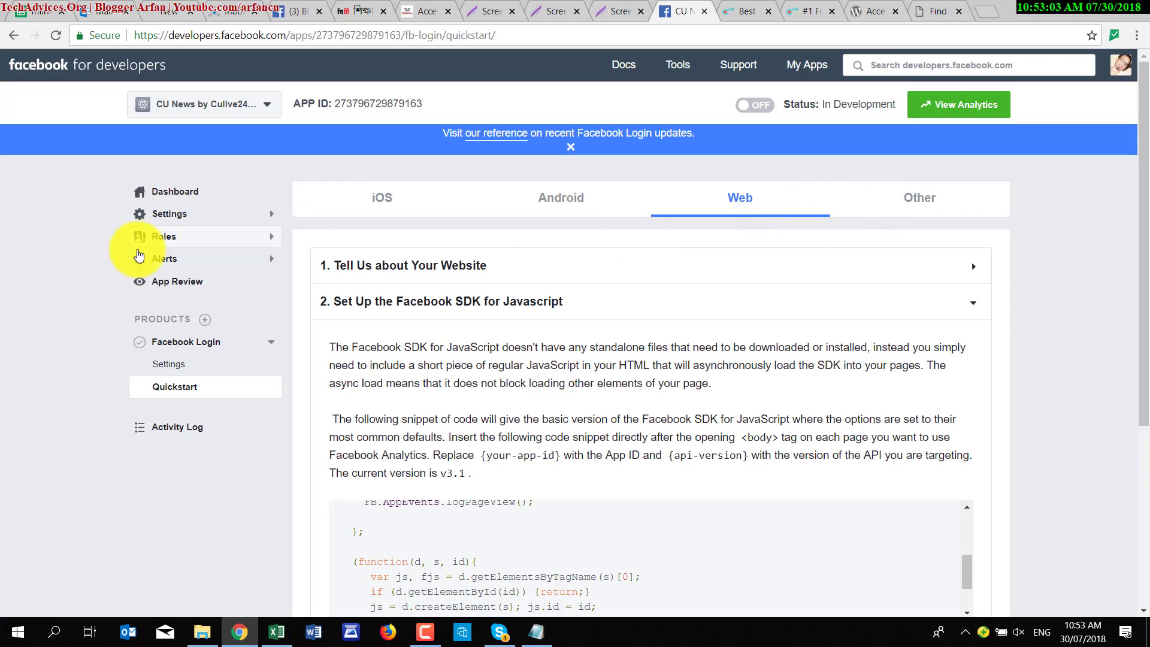
Leave the quickstart for the app dashboard and open the app's Basic settings.
click(193, 214)
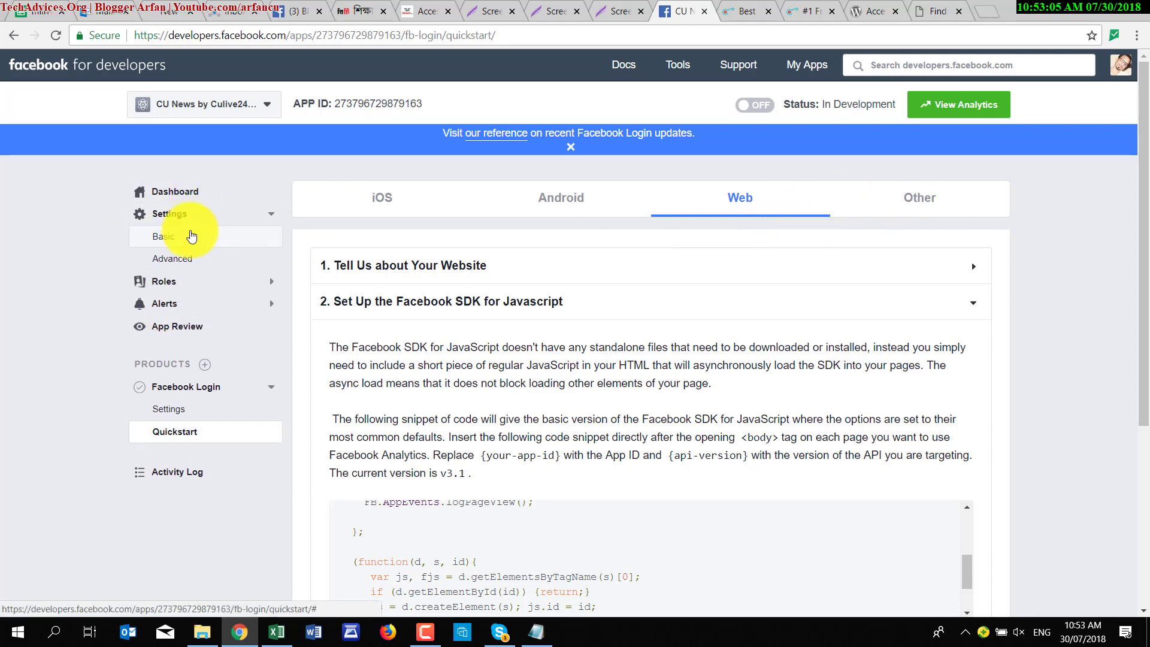
click(189, 190)
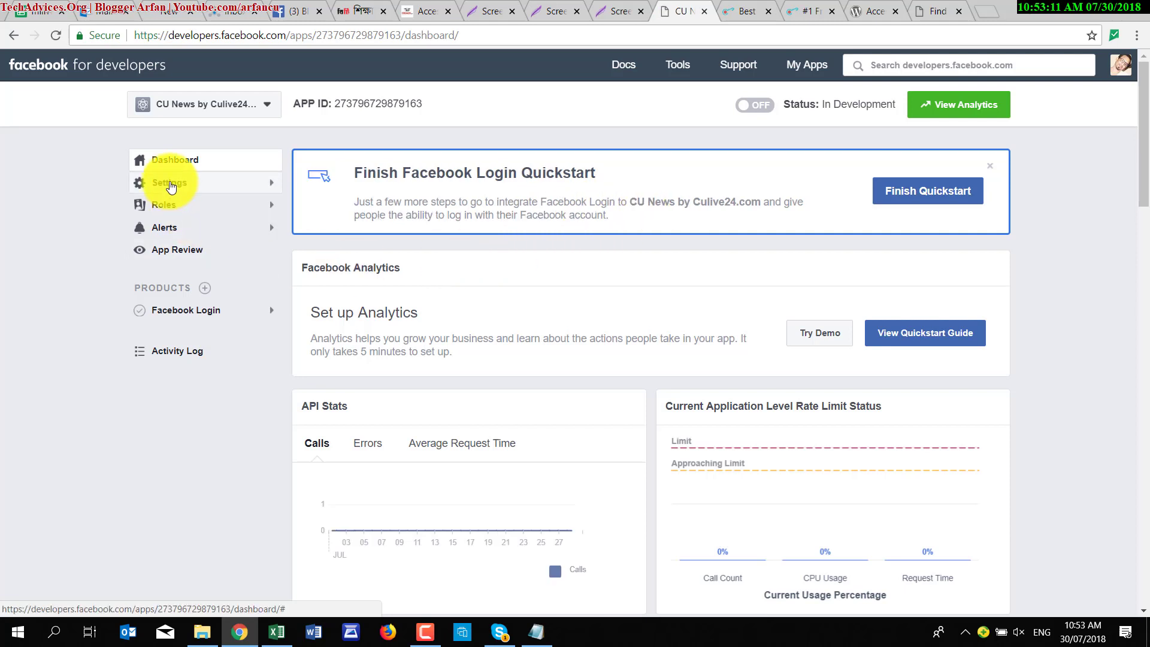
click(171, 187)
click(214, 204)
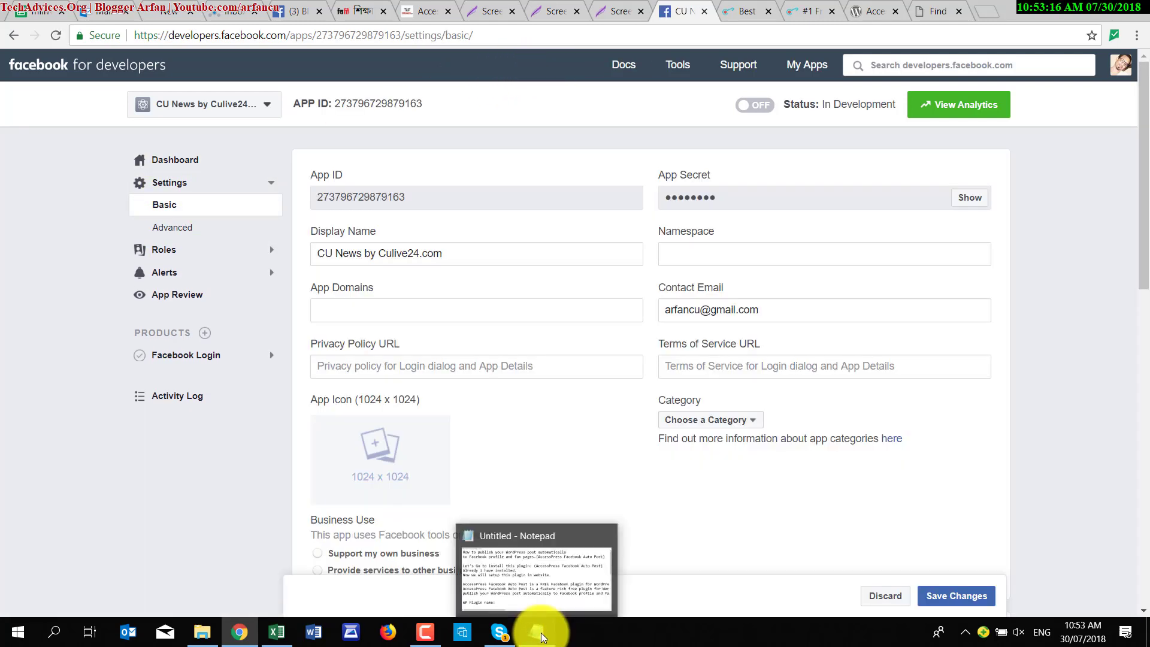
Add "Just find id and secret code" to the Notepad notes after the plugin setup sentence, and return to the Facebook app settings in the browser.
click(537, 633)
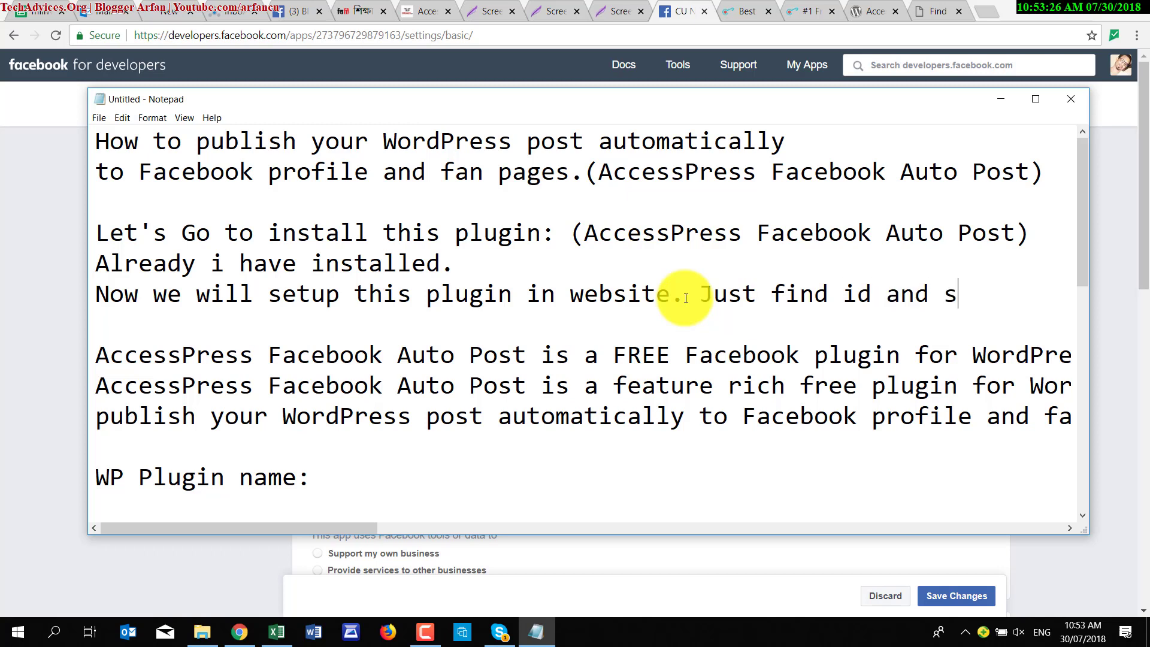
key(Return)
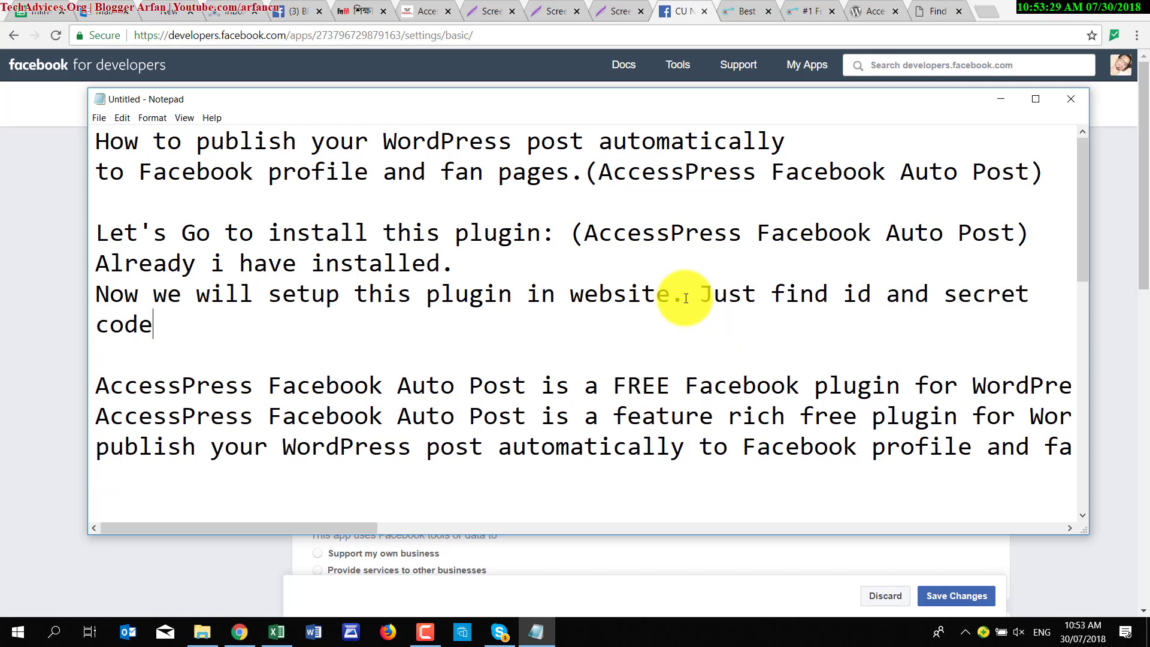
click(707, 5)
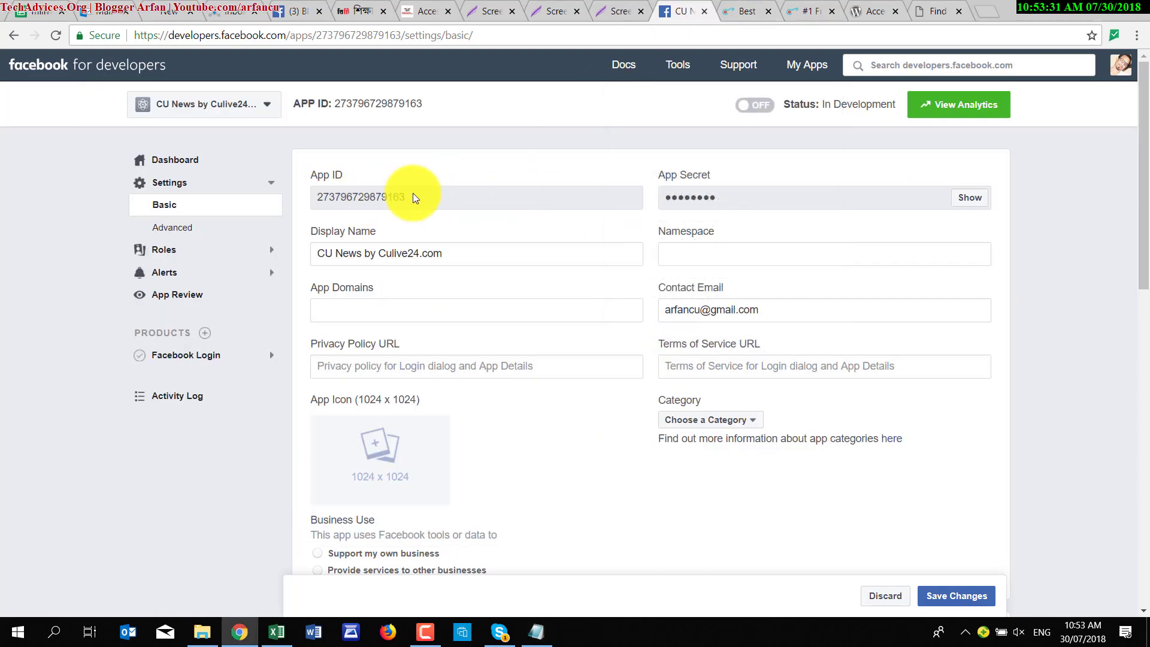
Copy the App ID from the Facebook app's Basic settings and paste it into the AccessPress plugin's Application ID field.
drag(413, 198, 390, 192)
click(325, 194)
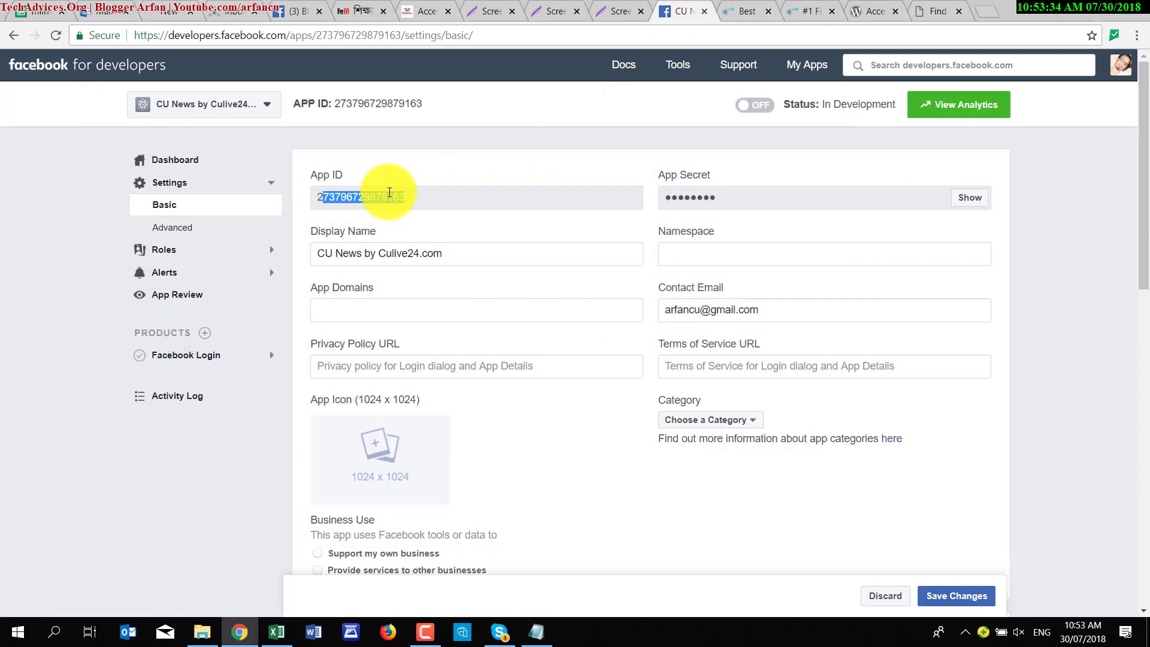
right_click(389, 192)
click(410, 204)
click(429, 11)
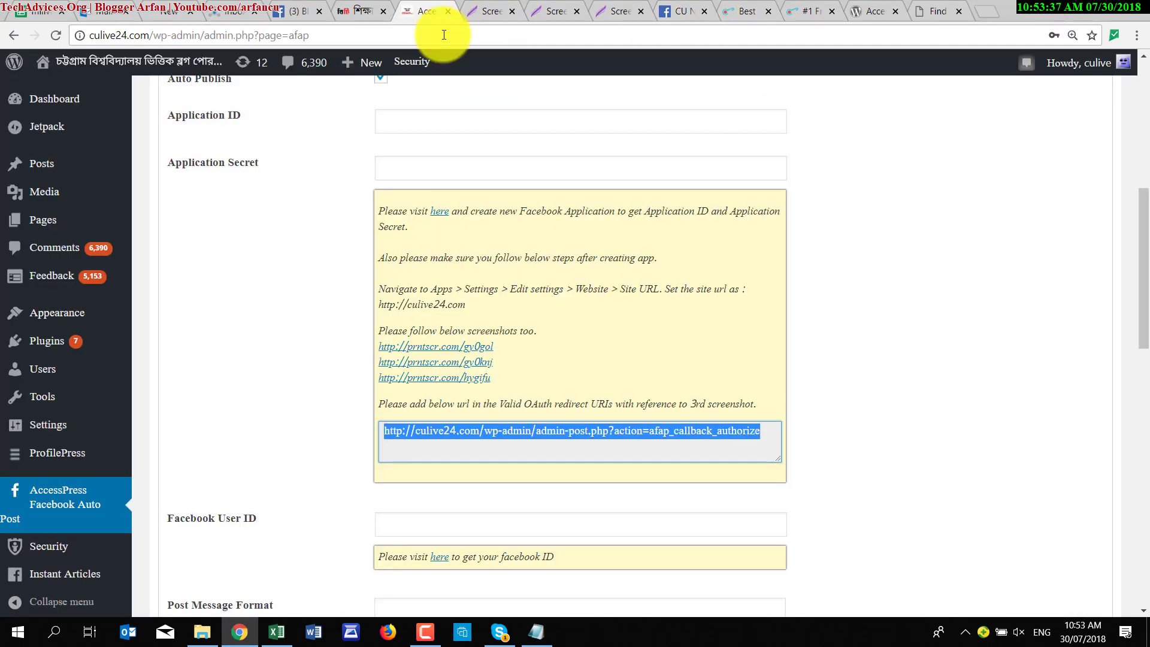
scroll(407, 433, up, 5)
click(412, 343)
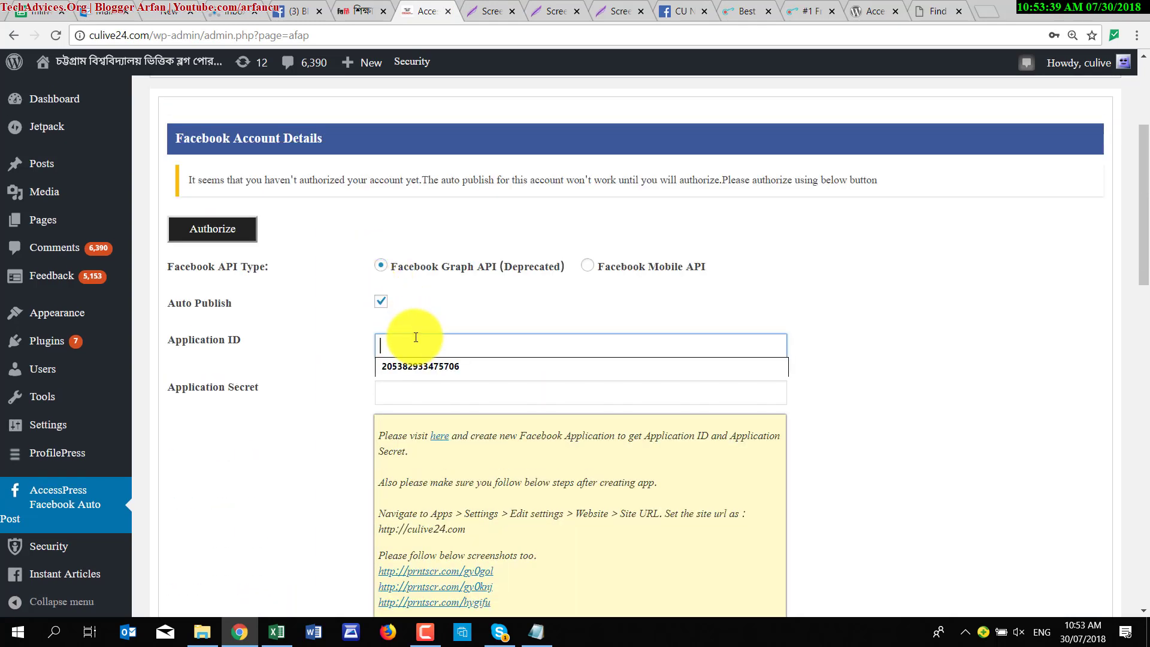
key(ctrl+v)
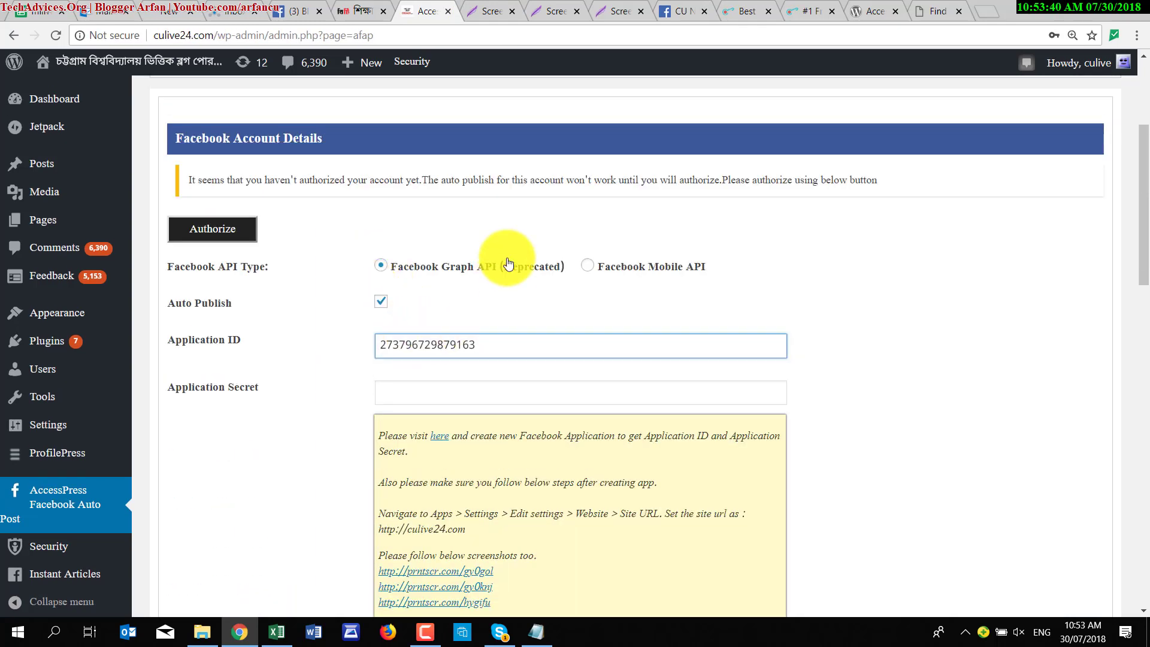
Look through the Facebook app's Basic settings down to the Website section with the Site URL.
click(687, 8)
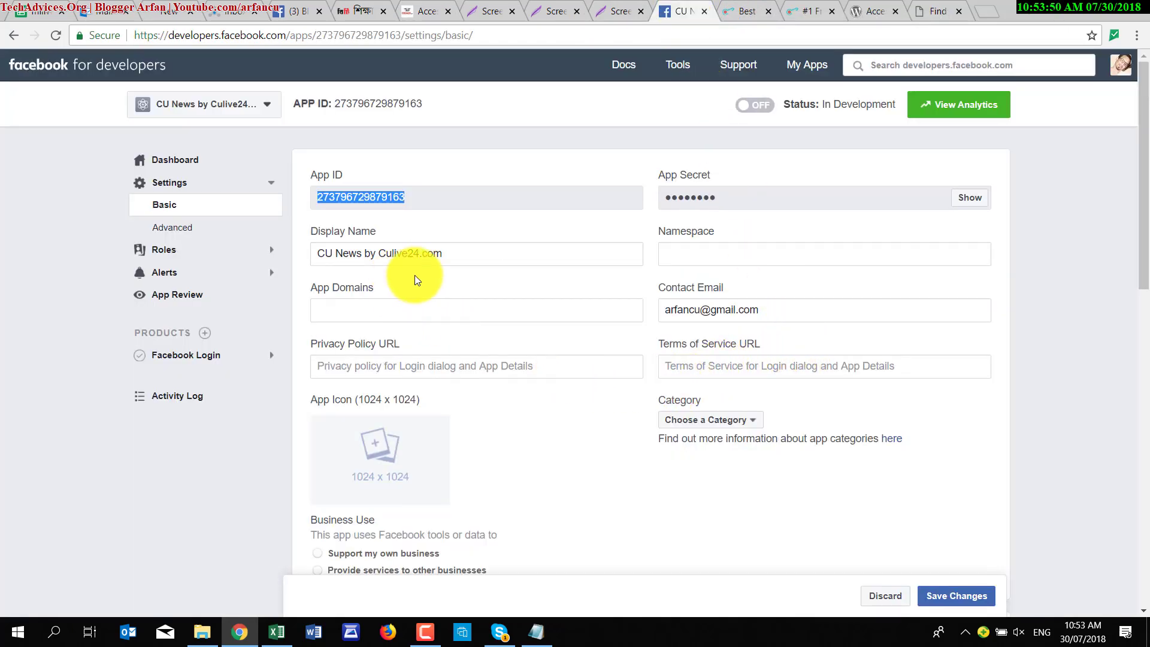
scroll(485, 280, down, 5)
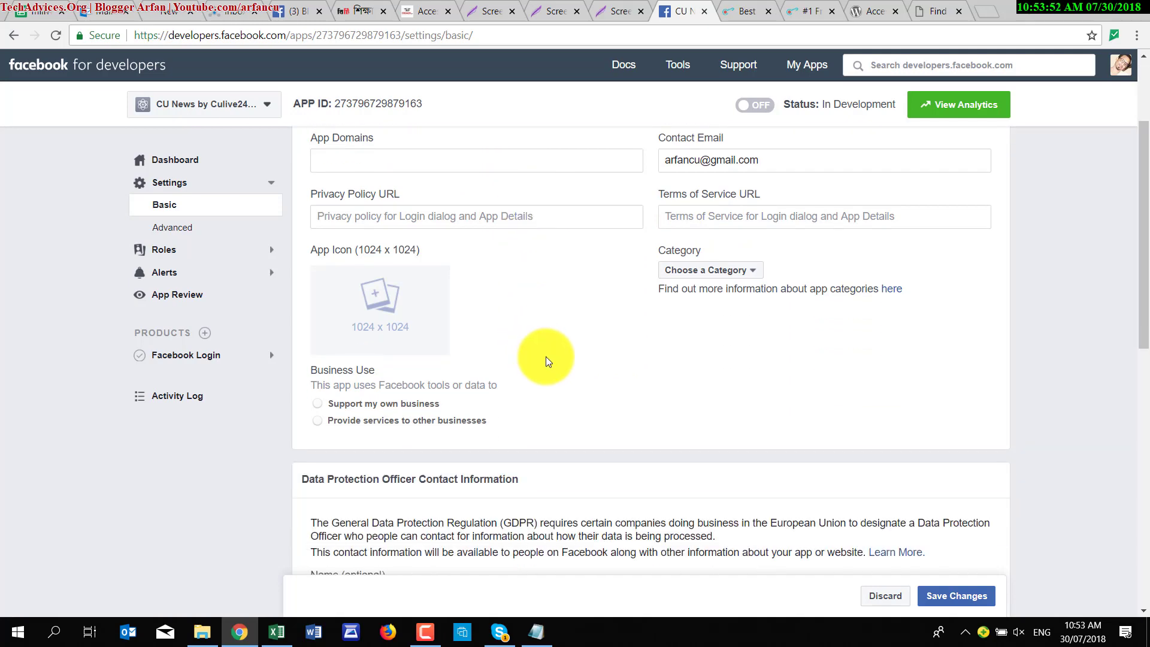
scroll(580, 425, down, 8)
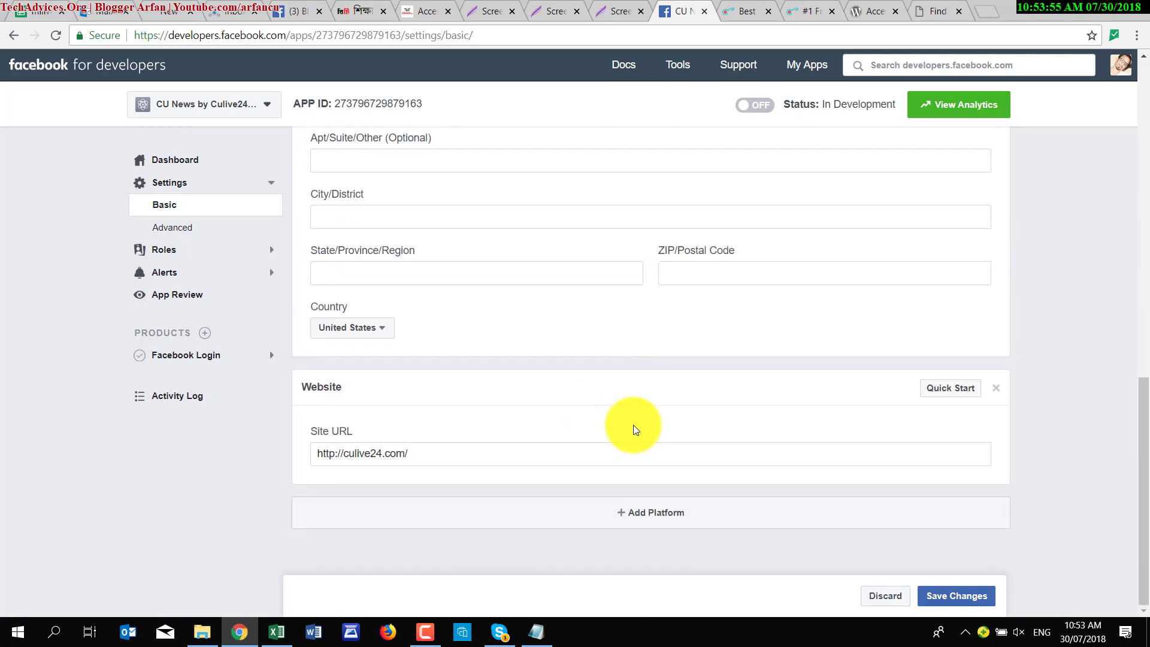
scroll(629, 443, up, 12)
scroll(636, 443, up, 1)
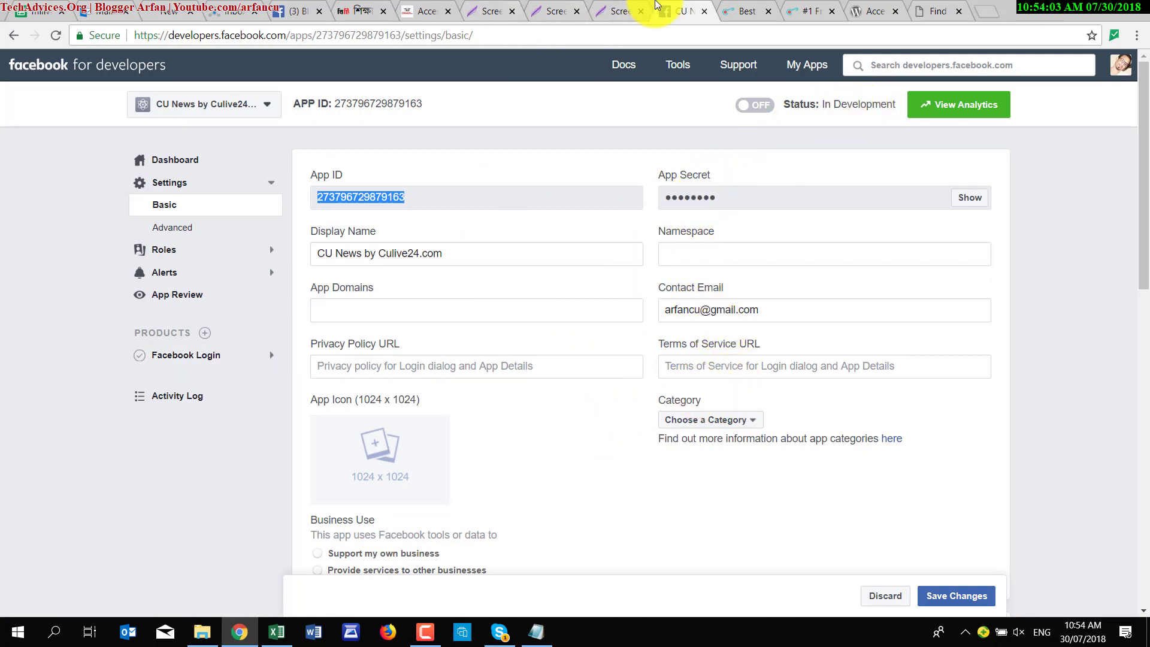
Prepare the plugin's Application Secret field for input and reveal the App Secret in the Facebook app's Basic settings.
click(425, 8)
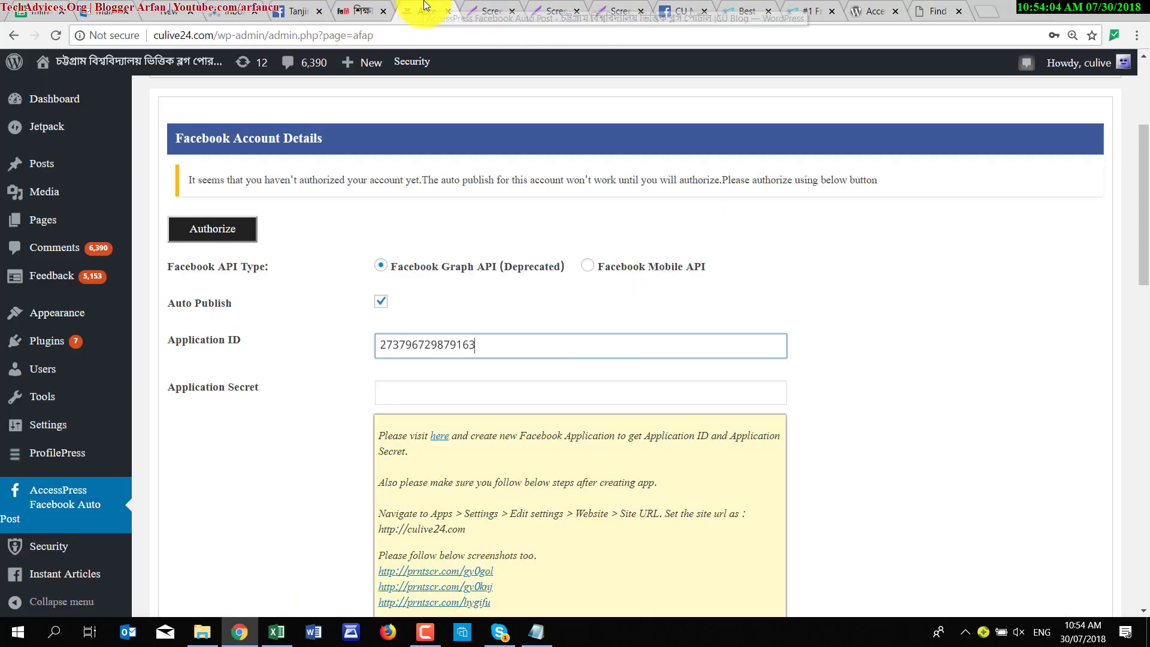
click(418, 391)
click(680, 11)
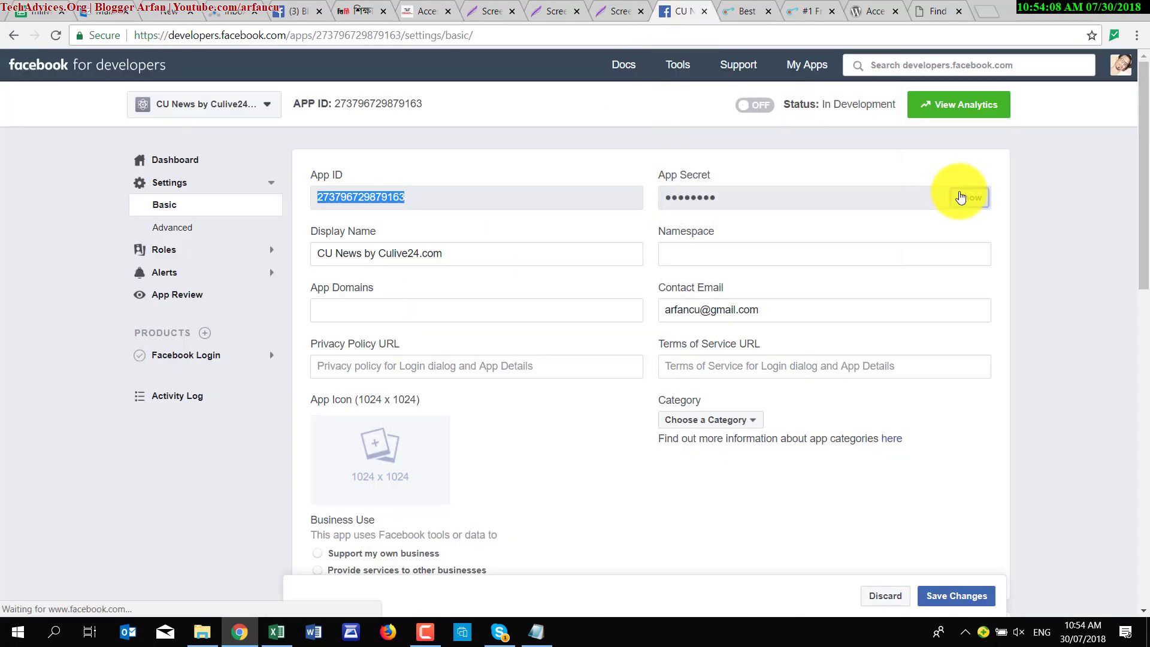
click(970, 197)
click(545, 313)
click(704, 332)
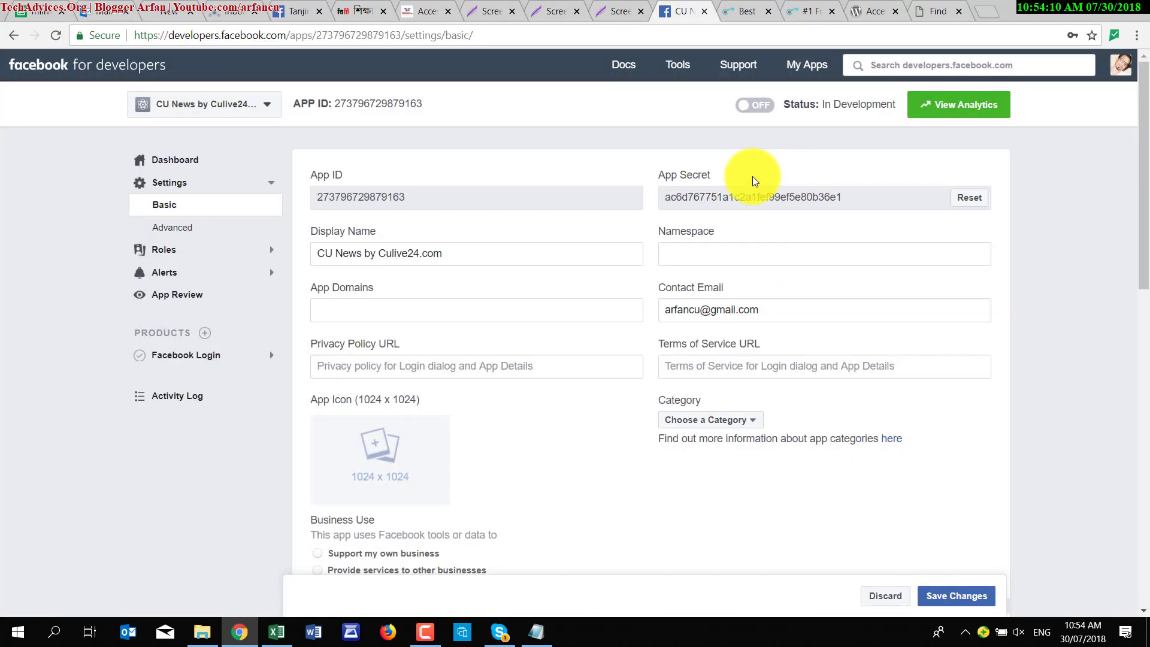
Copy the revealed App Secret and paste it into the plugin's Application Secret field.
double_click(720, 198)
right_click(720, 198)
click(742, 212)
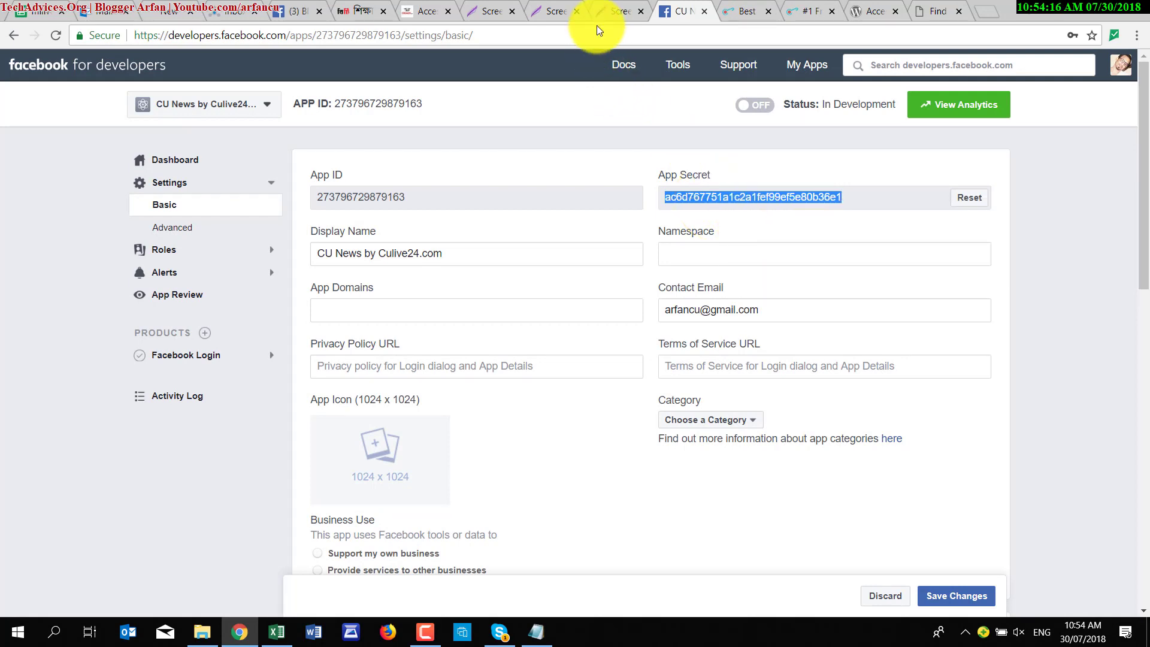
click(434, 11)
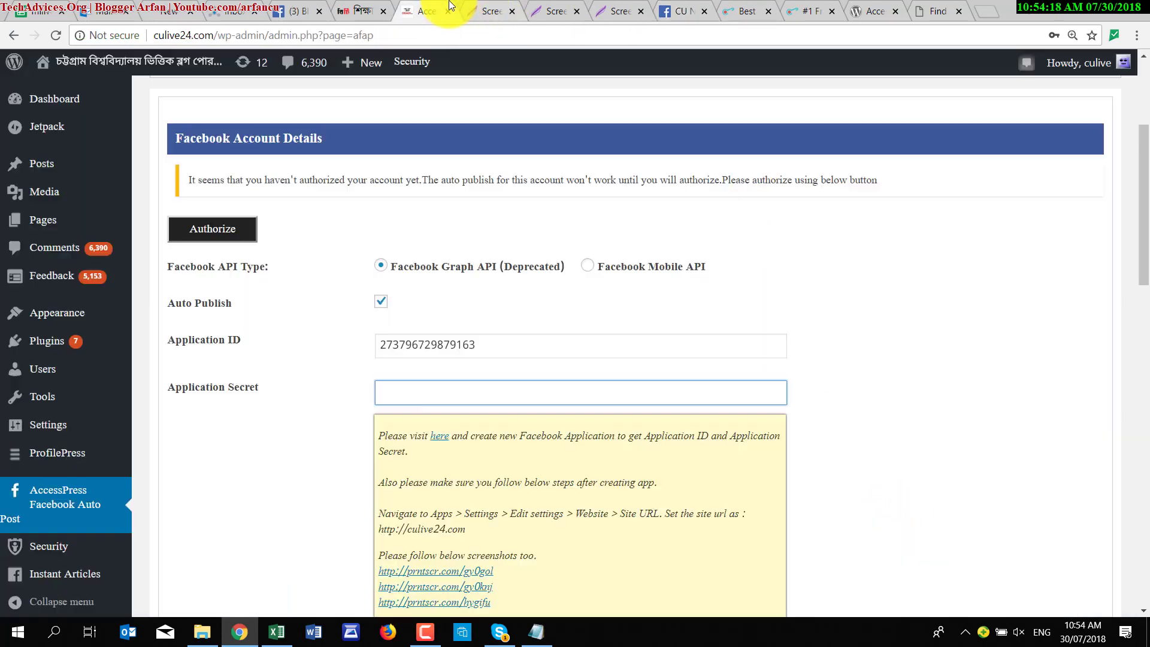
key(ctrl+v)
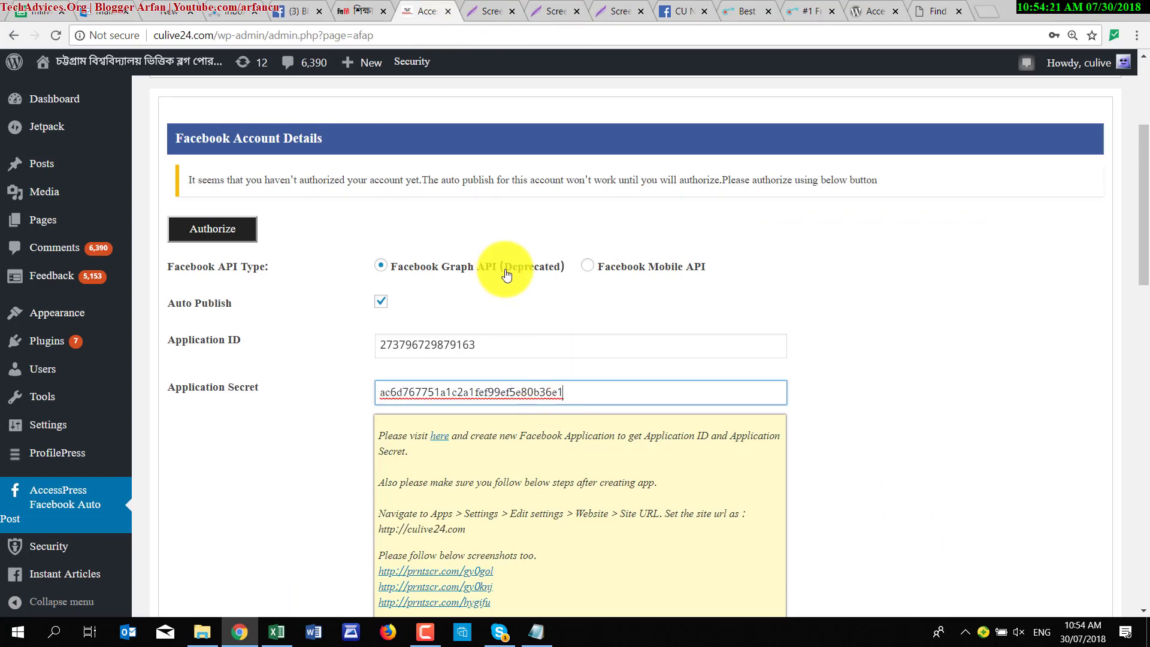
Look up the numeric Facebook ID on findmyfbid.in by submitting the Facebook profile address for the plugin's Facebook User ID field.
scroll(835, 324, down, 1)
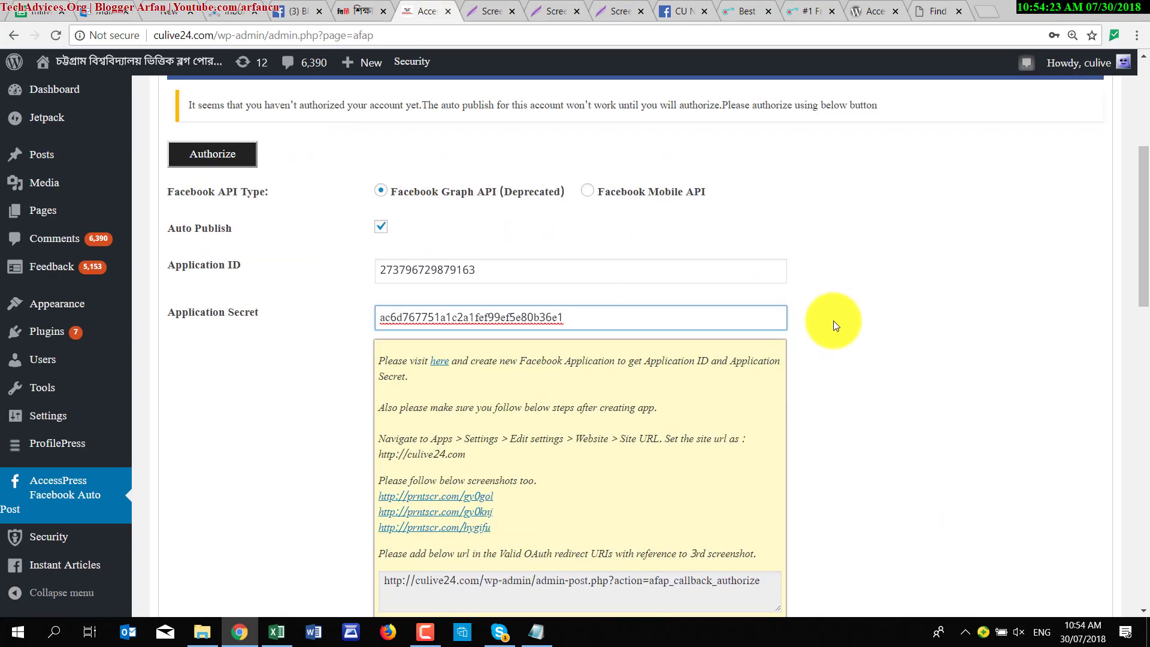
scroll(833, 321, down, 4)
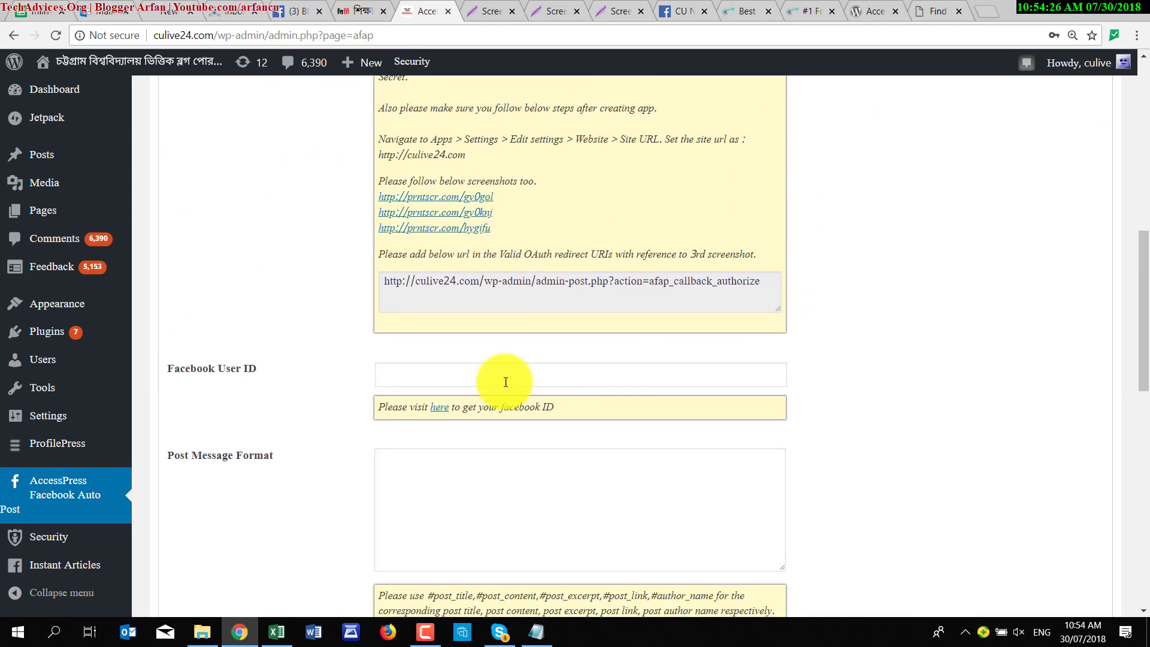
click(412, 383)
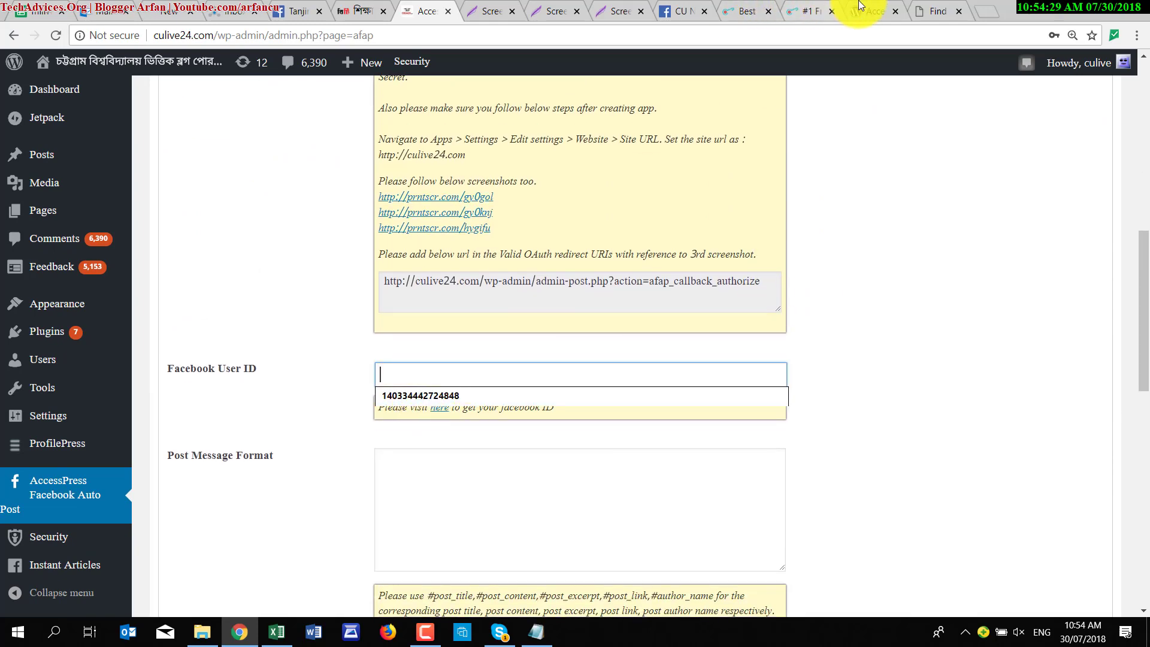
click(938, 11)
click(683, 11)
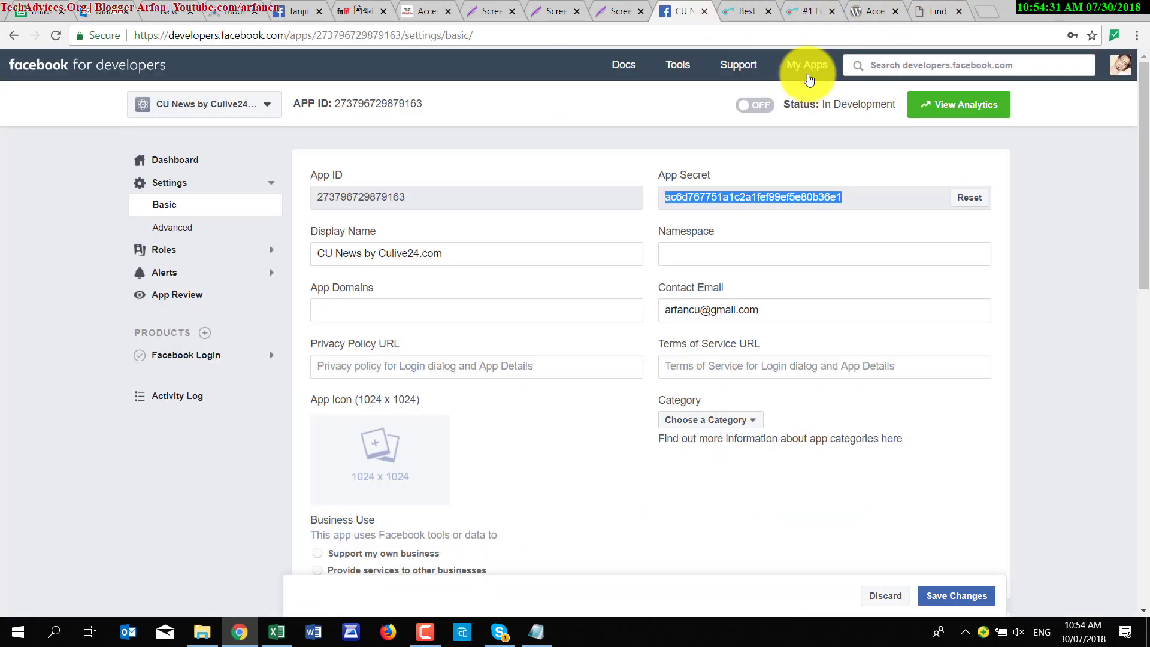
click(294, 11)
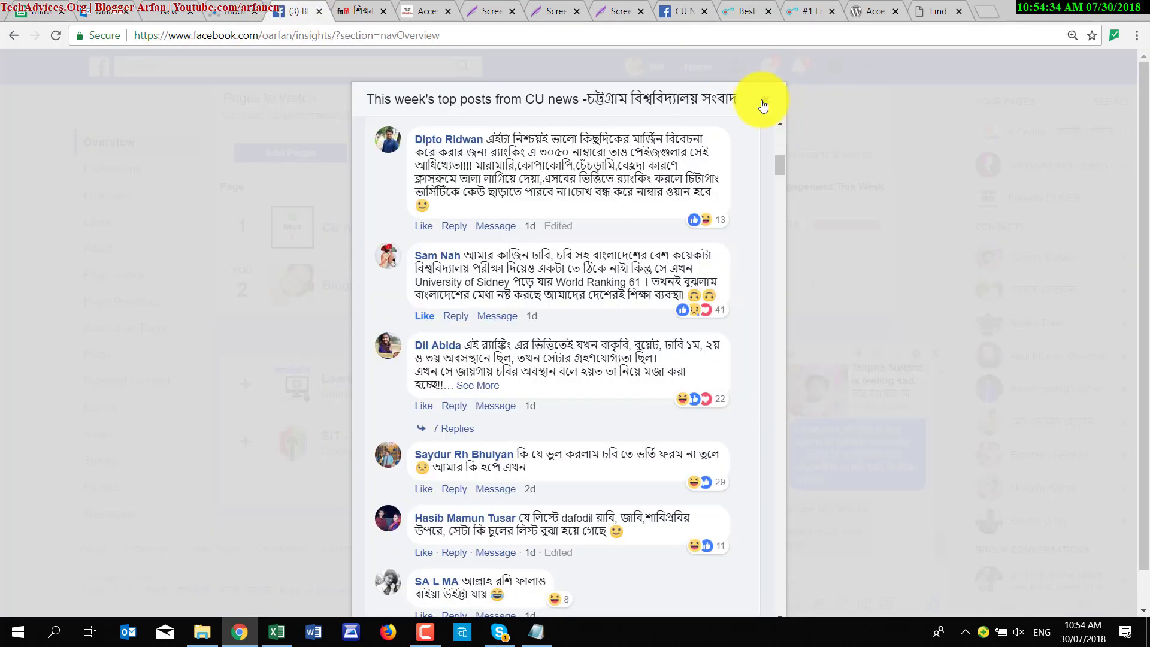
click(938, 11)
click(526, 236)
key(ctrl+v)
click(297, 285)
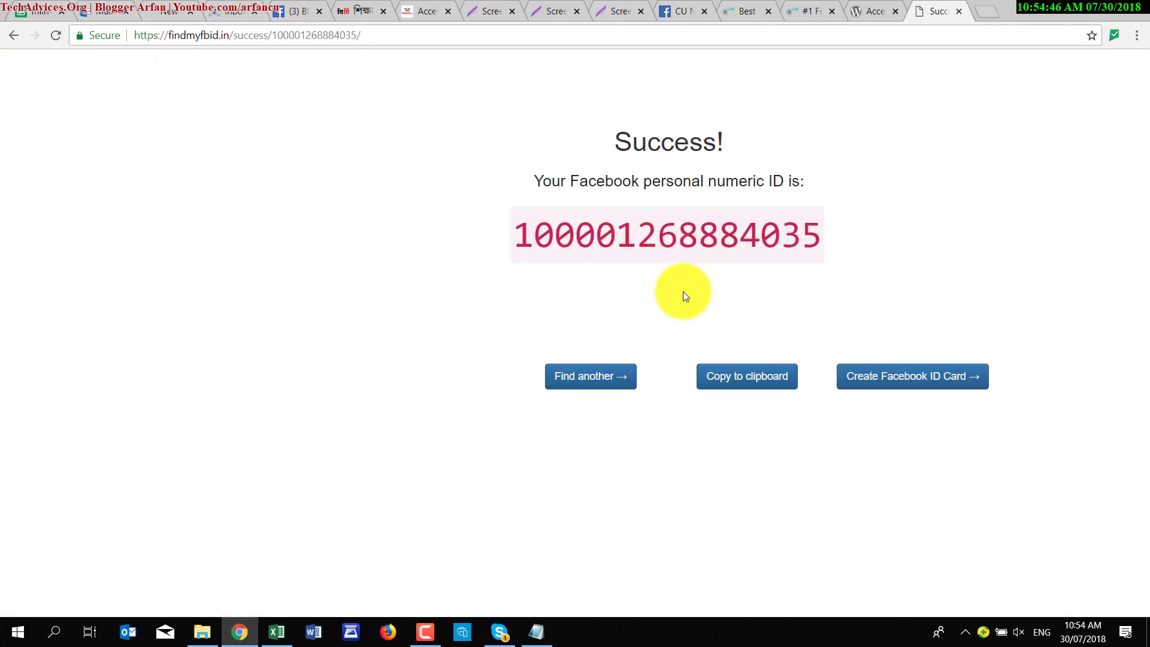
Copy the numeric Facebook ID and paste it into the plugin's Facebook User ID field.
click(730, 379)
click(424, 10)
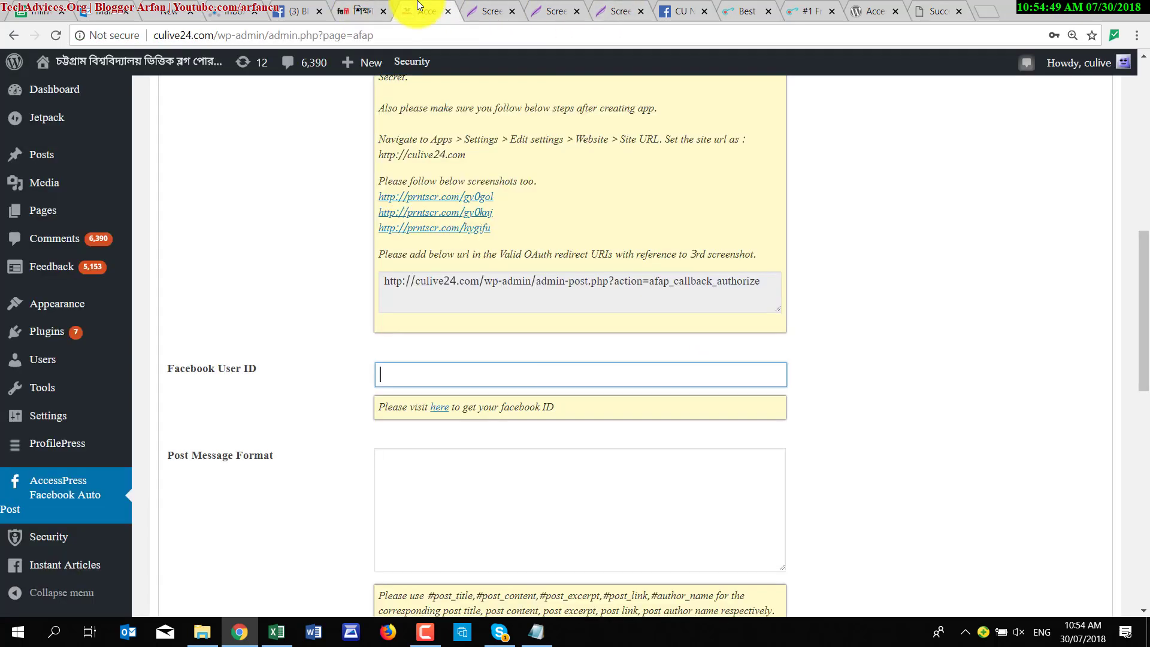
key(ctrl+v)
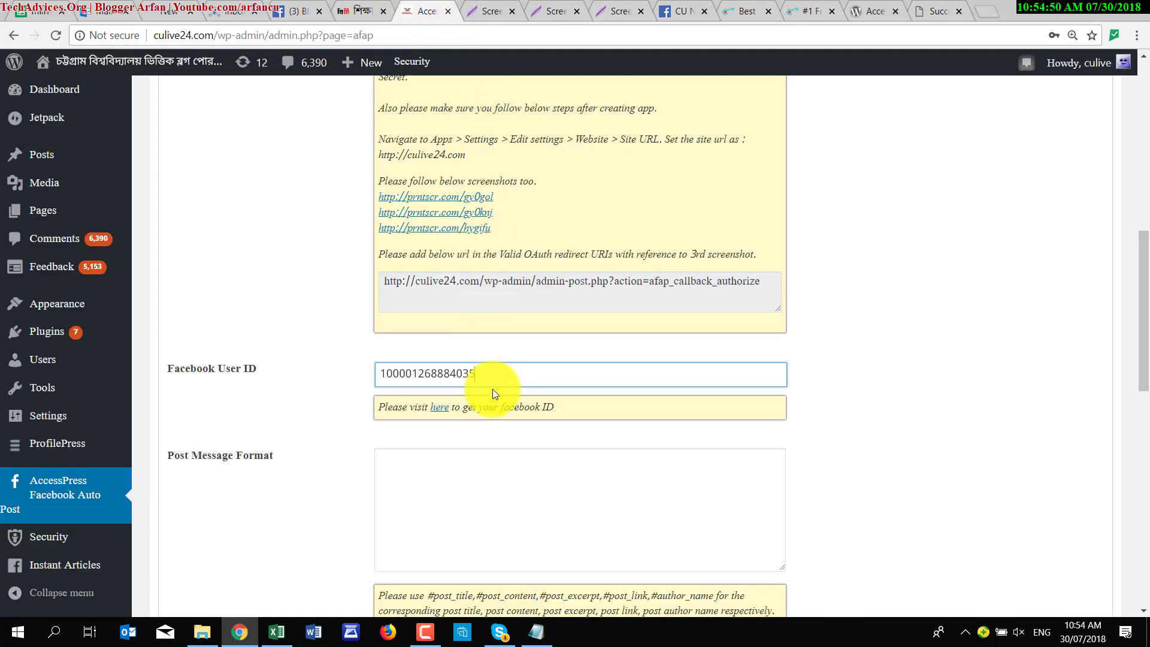
Start the plugin's Post Message Format with the #post_title placeholder copied from the hint below the field.
click(465, 465)
scroll(477, 457, down, 1)
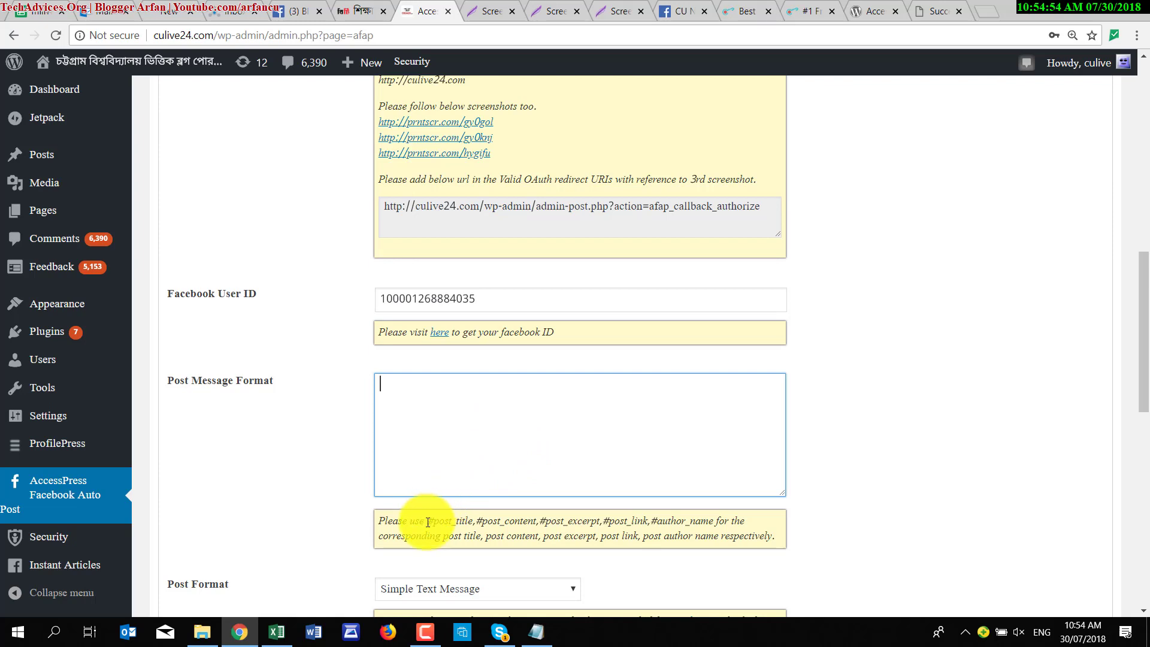
drag(427, 523, 501, 523)
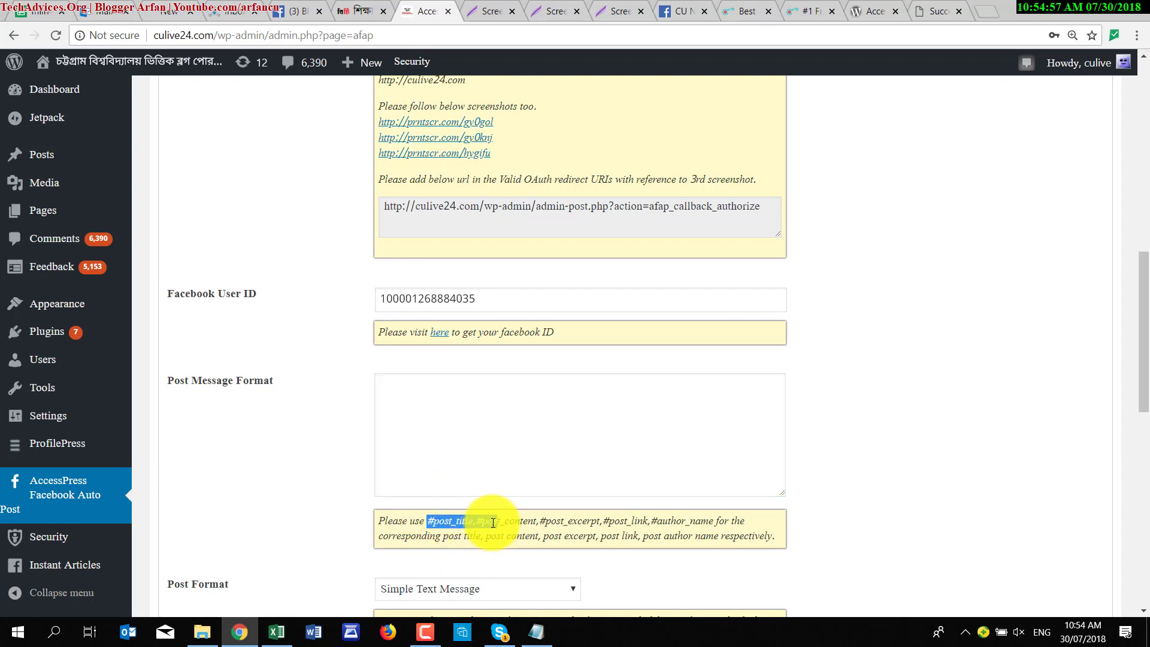
click(449, 406)
key(ctrl+v)
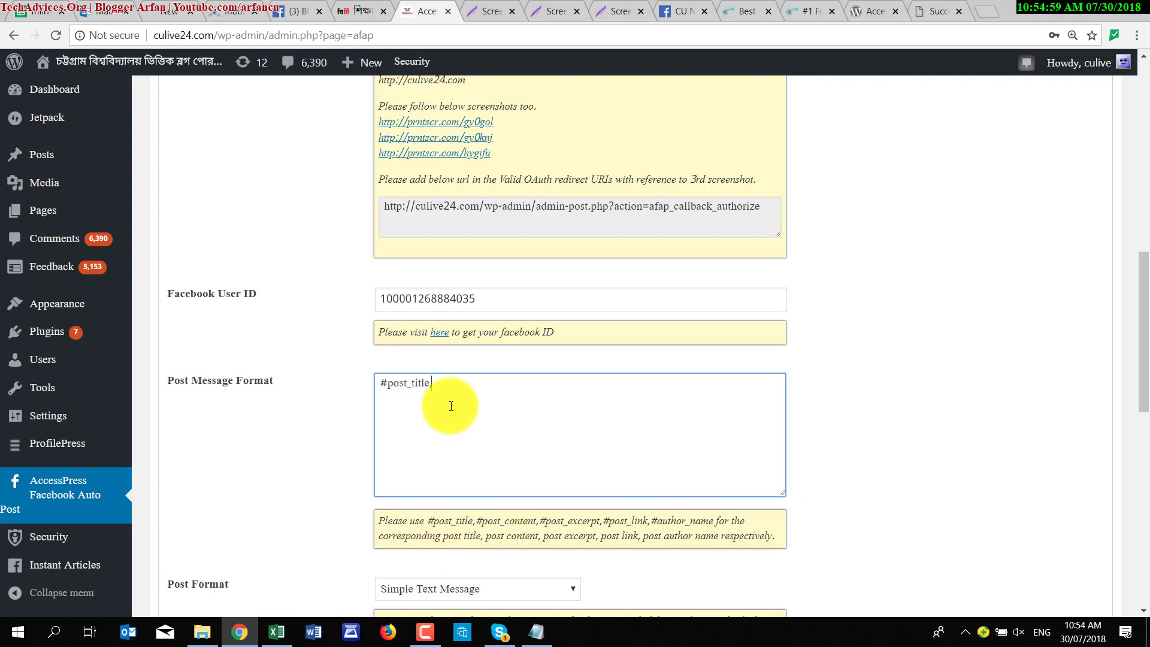
Complete the Post Message Format as "#post_title |#CU _news 1" with "#post_link,#author_name" on the second line.
mouse_move(604, 524)
mouse_down()
mouse_move(647, 522)
mouse_move(604, 523)
mouse_up()
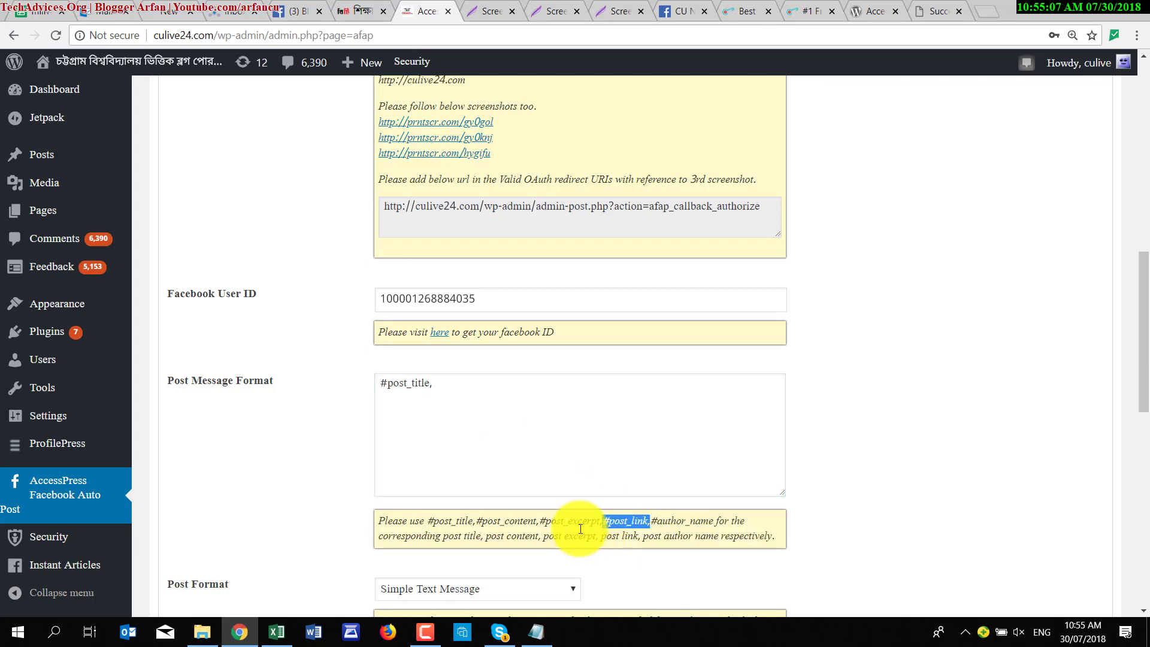
click(504, 400)
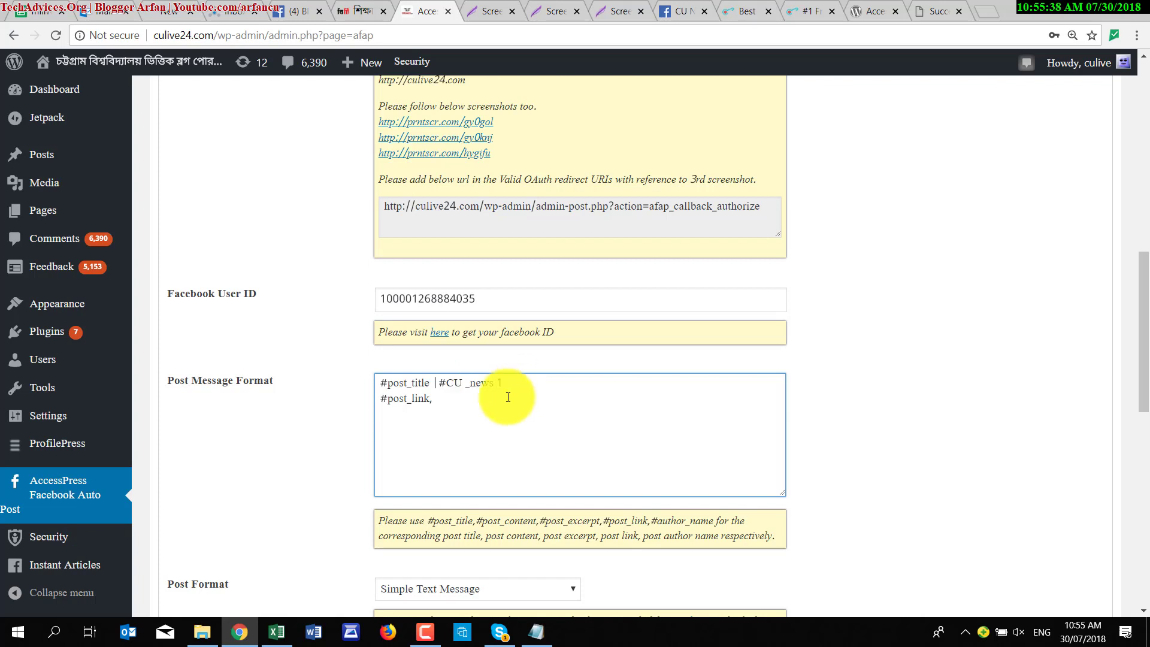
click(481, 411)
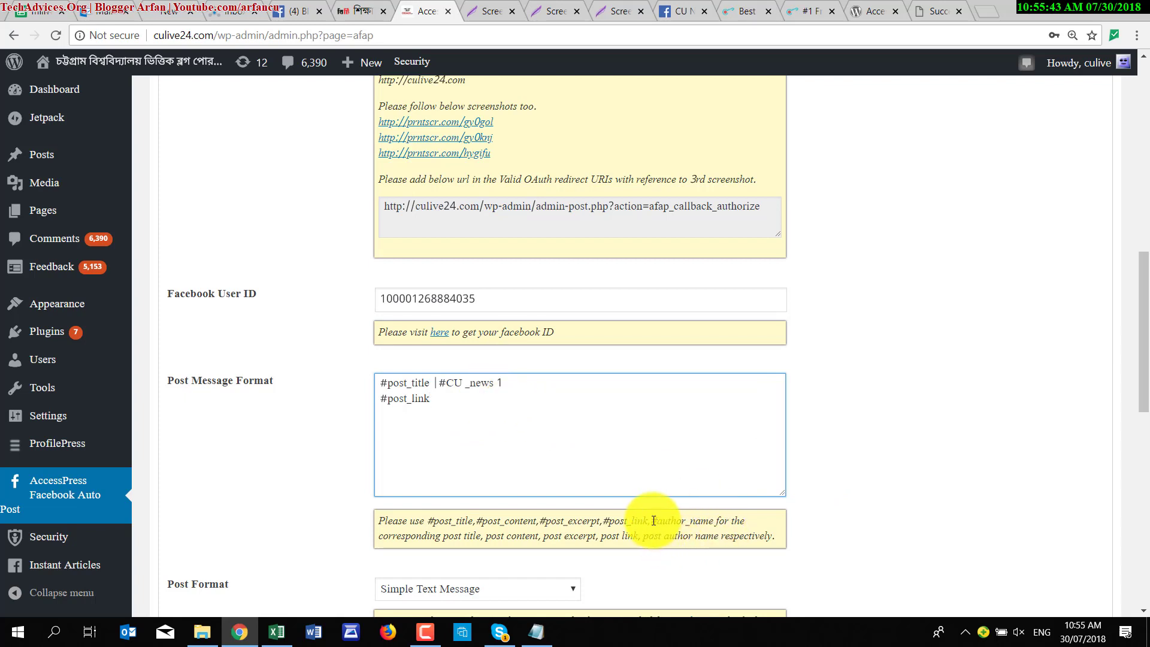
drag(652, 521, 715, 523)
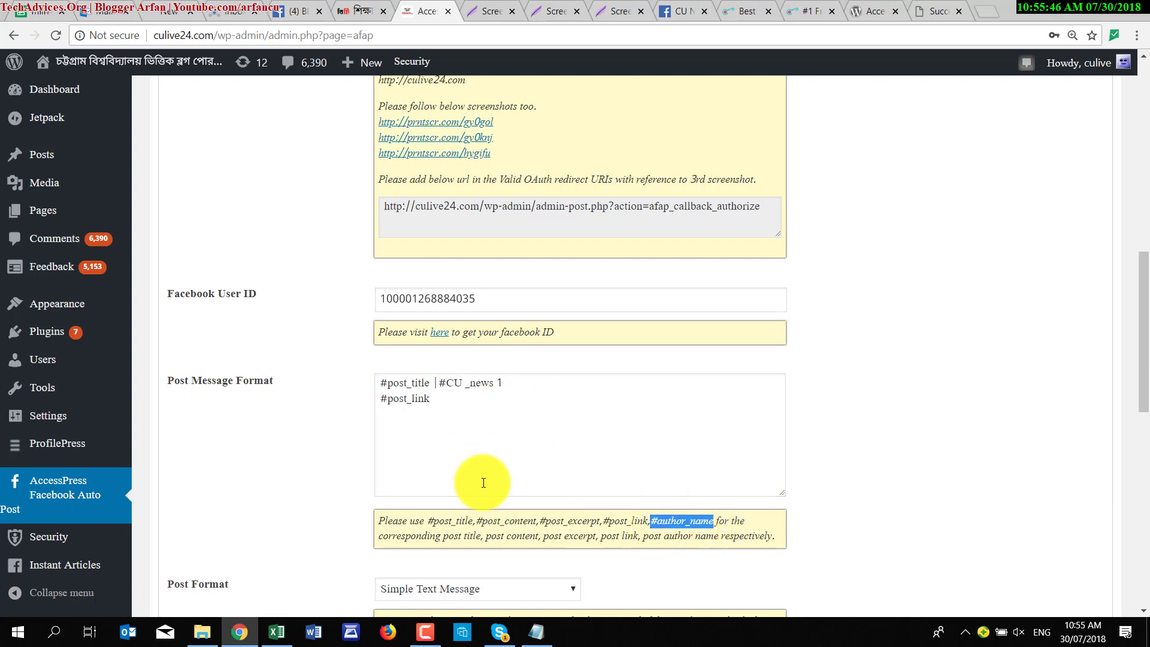
click(445, 399)
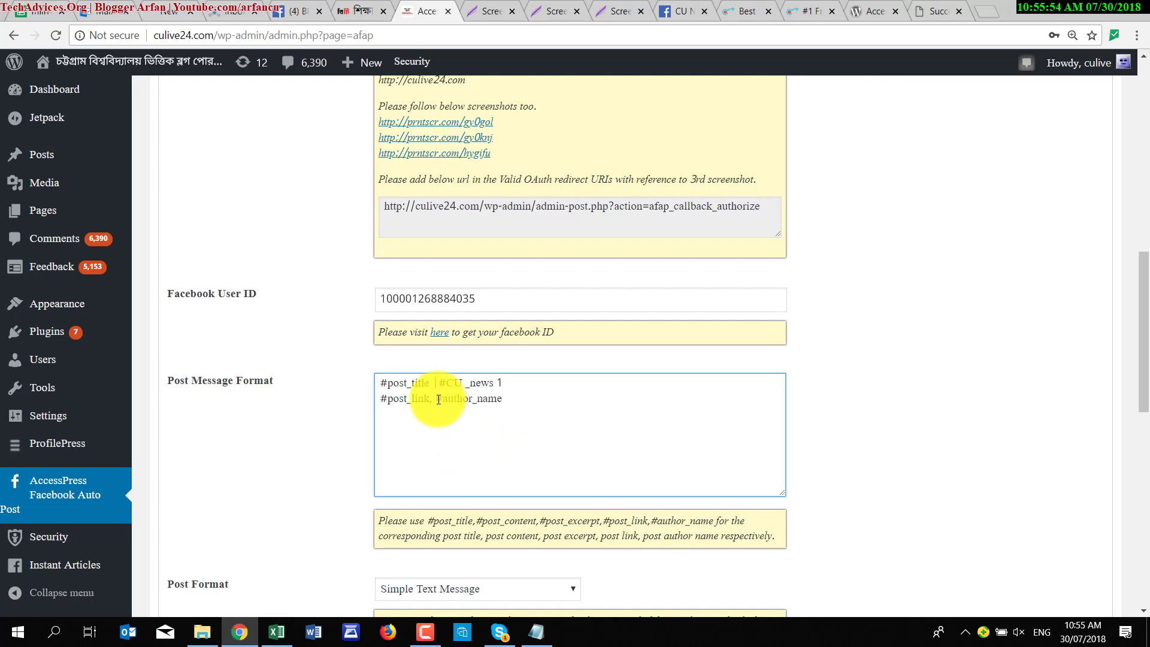
key(BackSpace)
Set the Post Format to Attach Blog Post and select Profile Page under Auto Post Pages.
scroll(573, 401, down, 3)
click(460, 440)
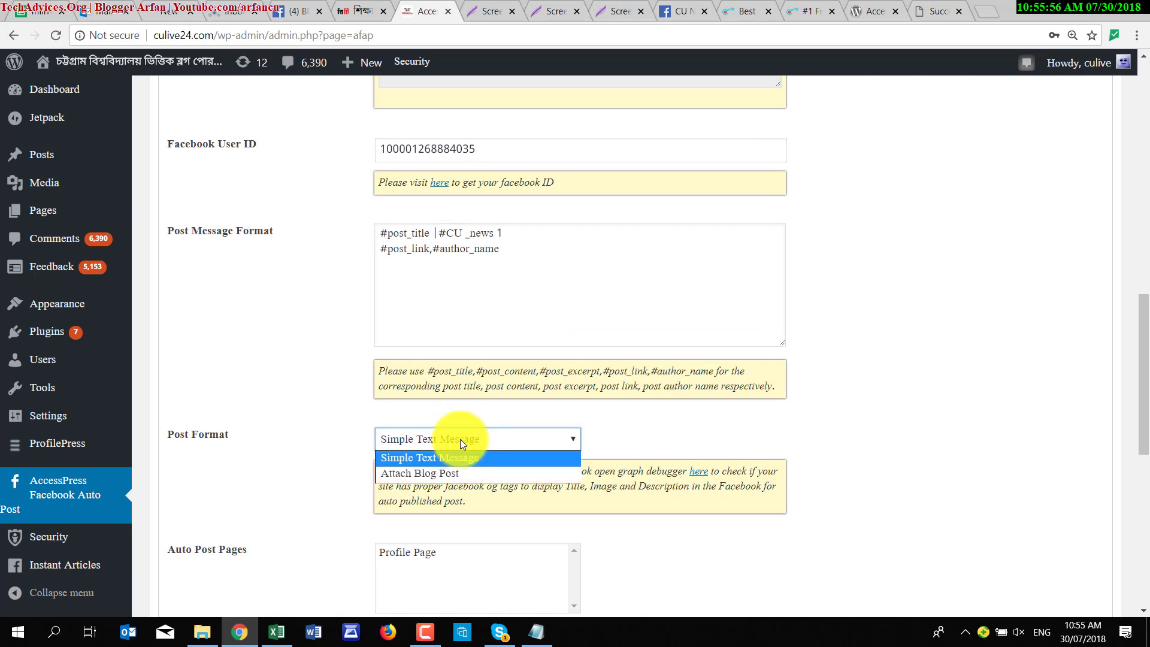
click(425, 475)
scroll(630, 408, down, 4)
click(474, 322)
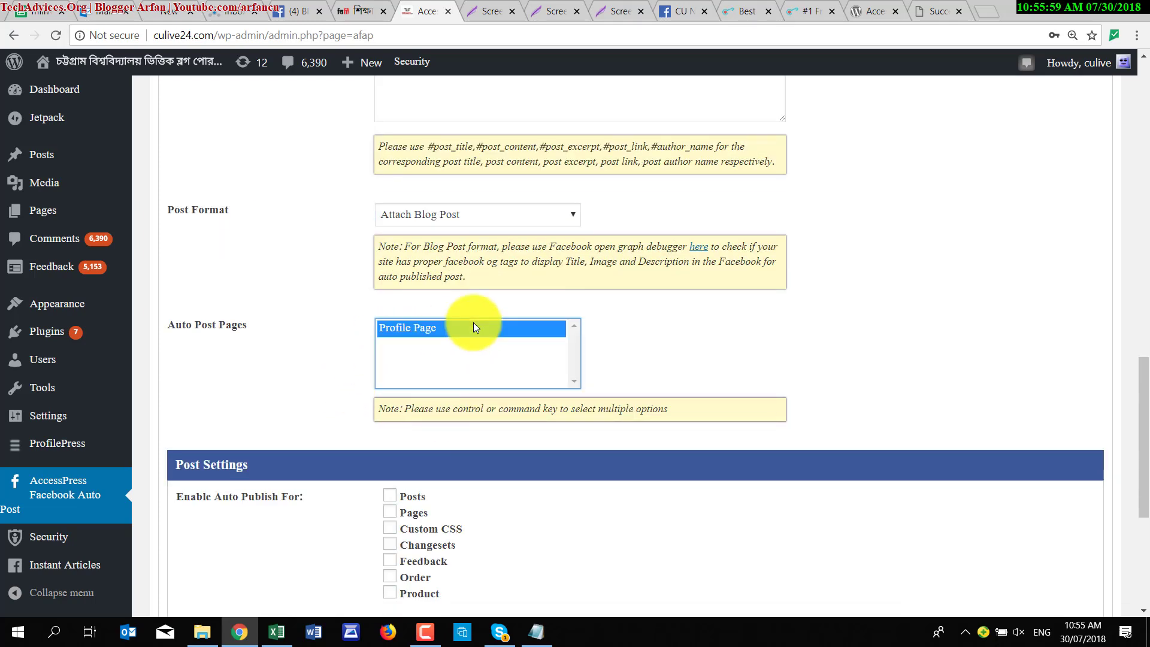
Enable auto publishing for Posts and Pages and save the plugin settings.
scroll(548, 425, down, 5)
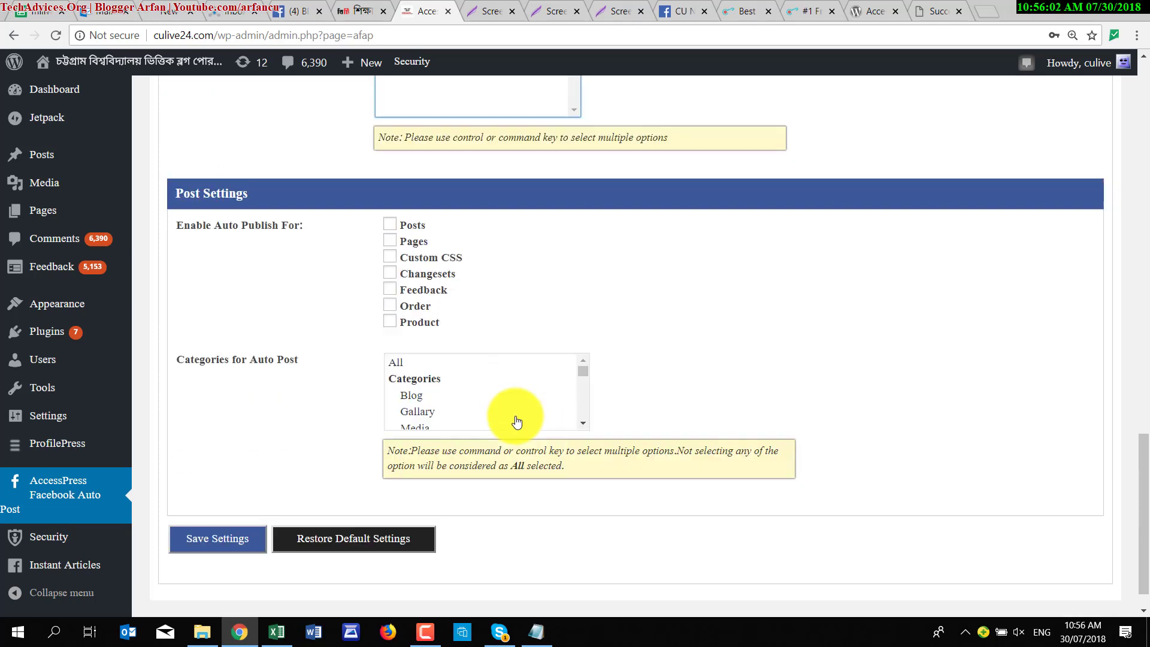
scroll(444, 459, up, 9)
scroll(455, 454, down, 7)
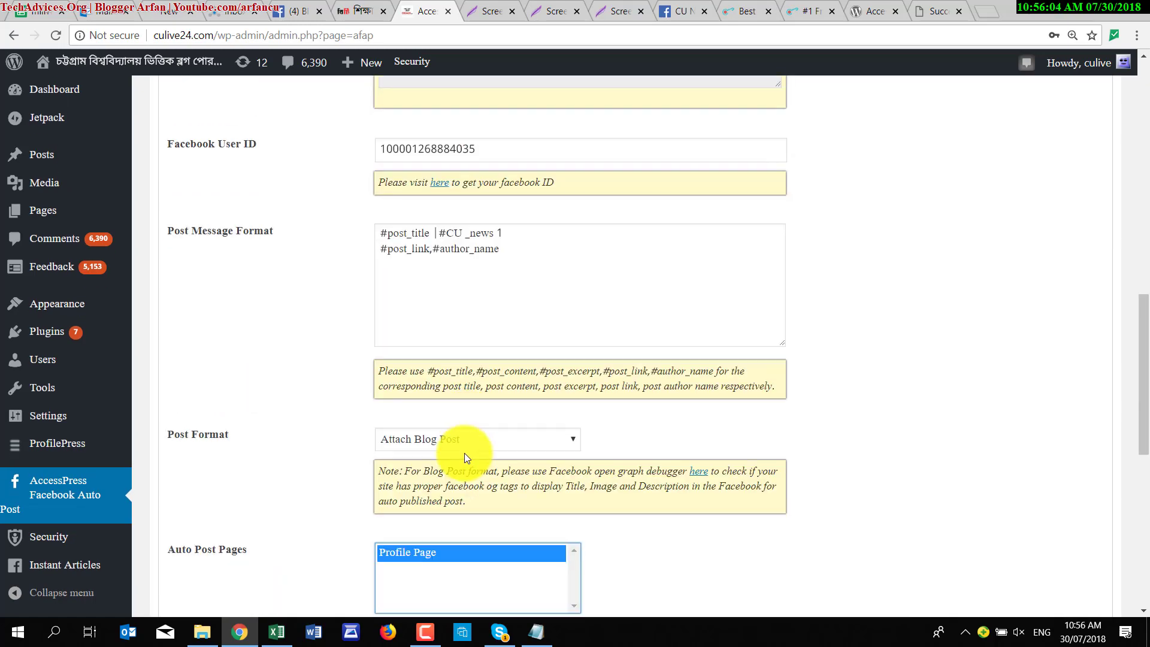
click(390, 346)
click(390, 363)
scroll(300, 487, up, 15)
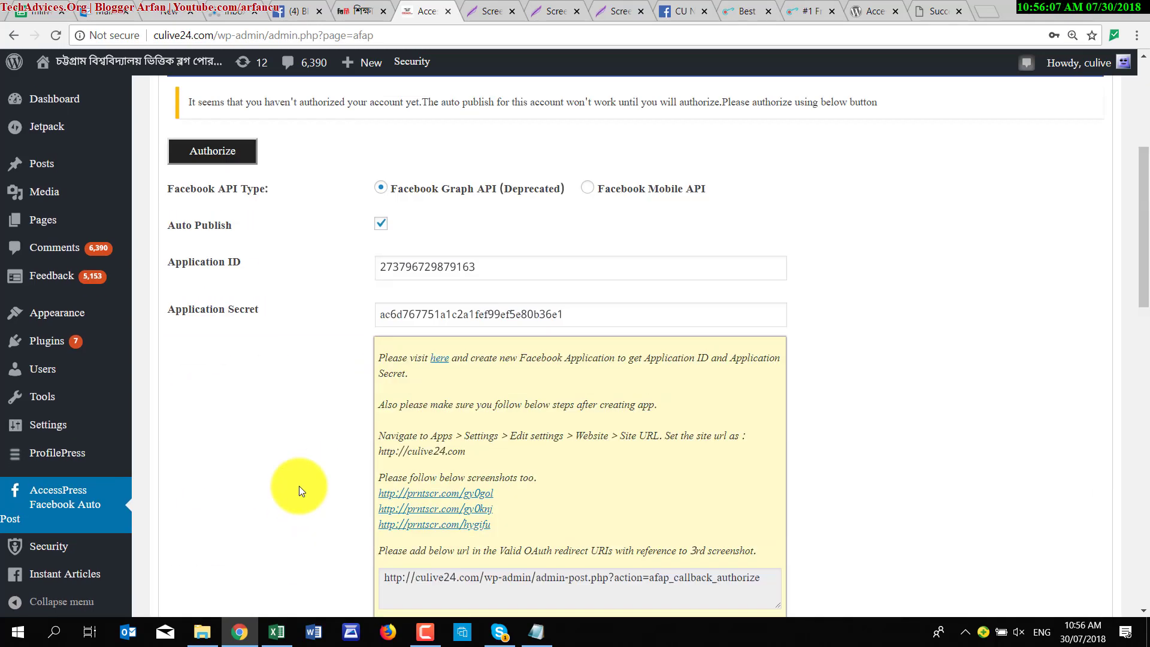
scroll(394, 416, down, 4)
scroll(506, 404, down, 16)
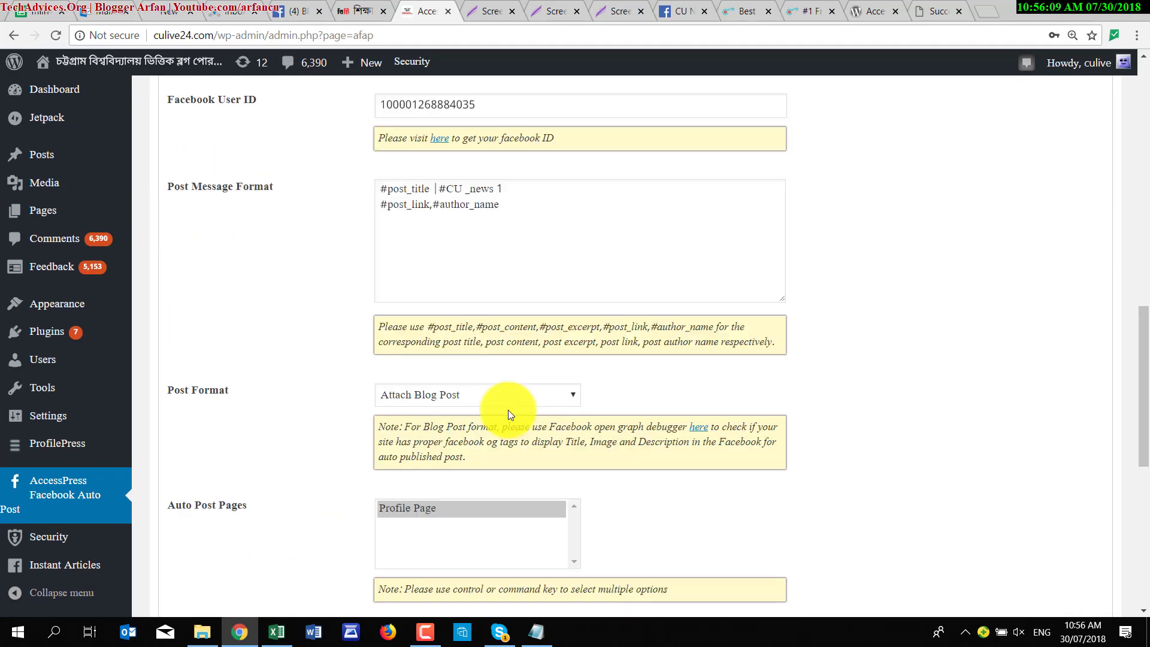
scroll(282, 449, down, 3)
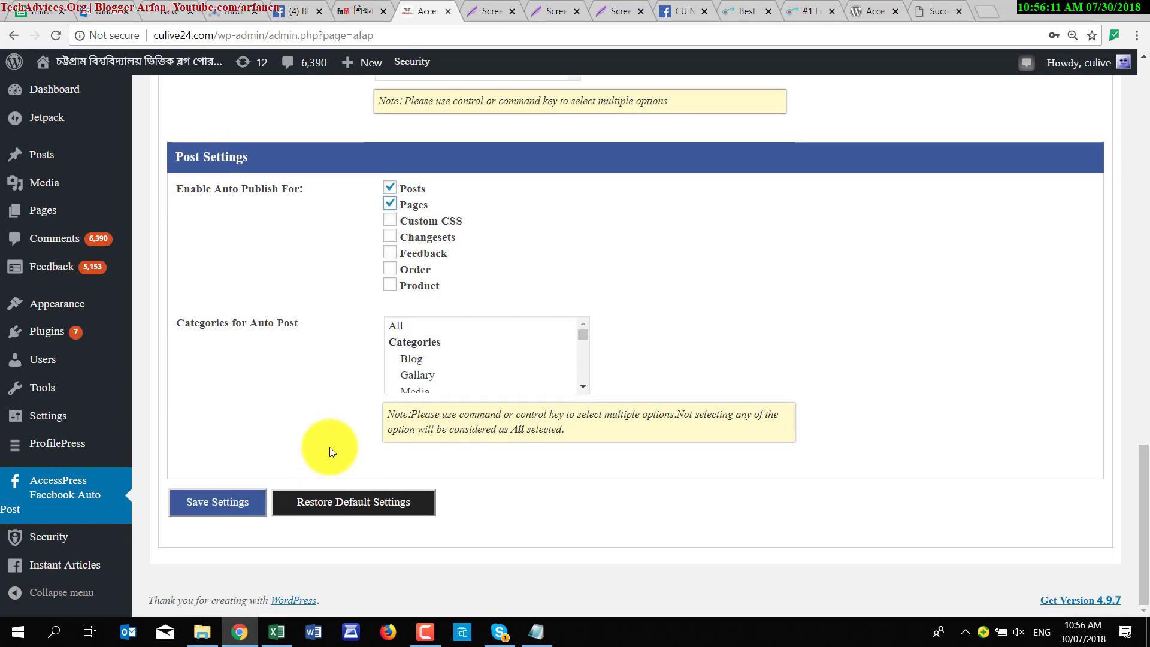
click(231, 504)
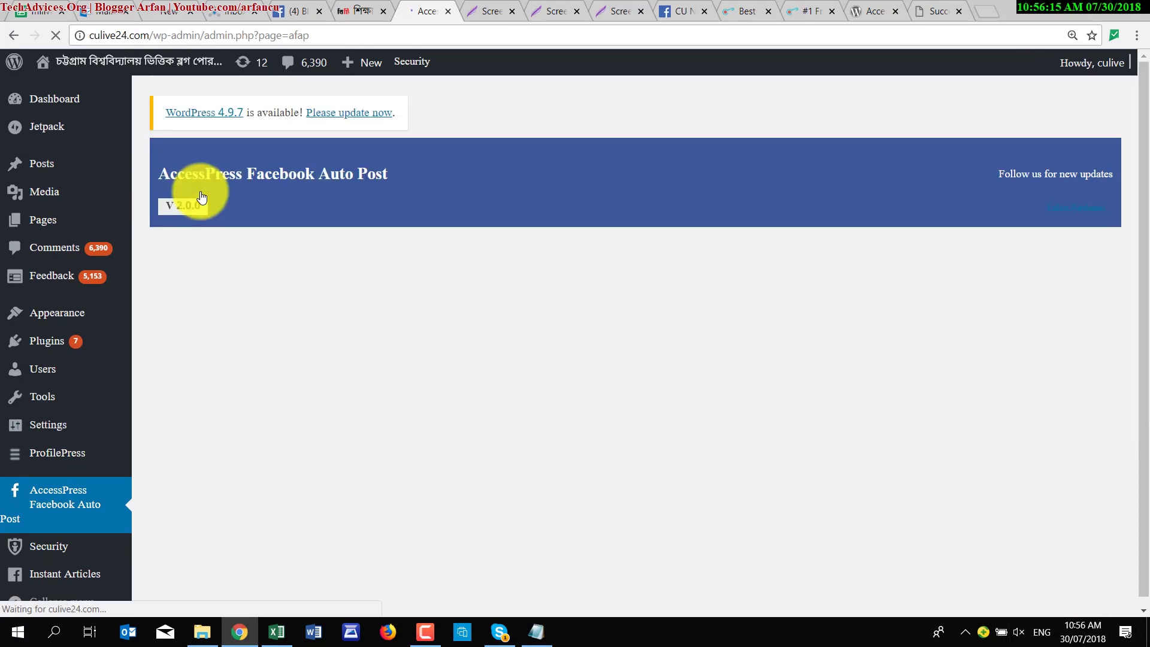
Review the saved plugin settings, checking the post format, the available auto post pages, the publish types and the categories.
scroll(444, 333, down, 17)
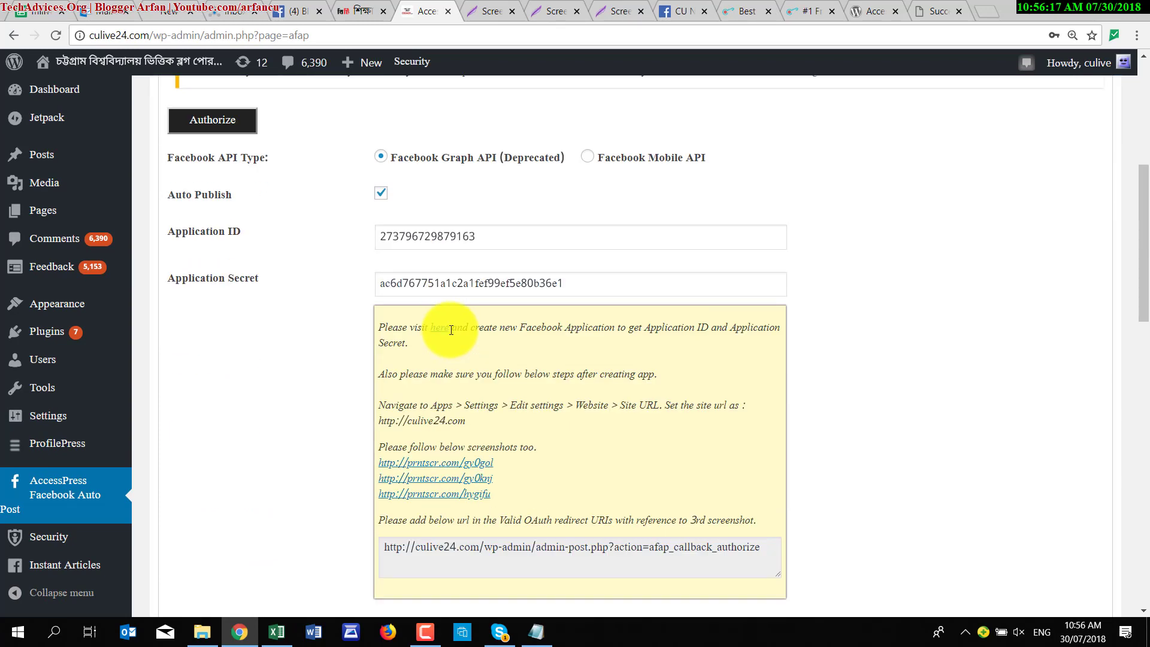
scroll(481, 330, down, 4)
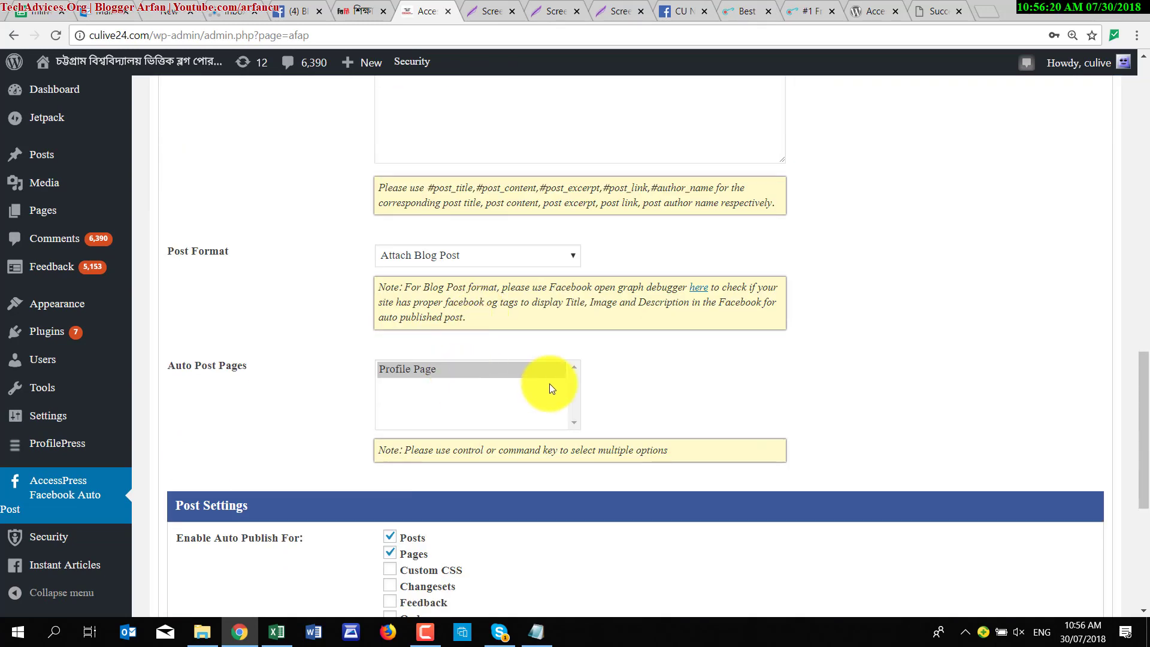
click(433, 370)
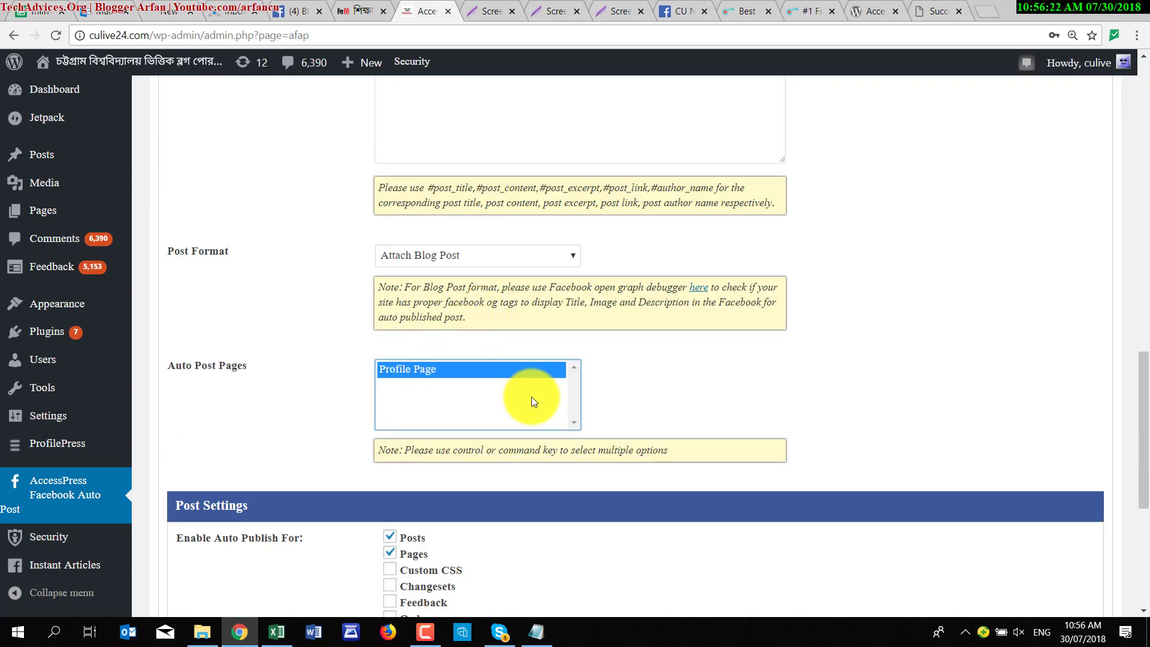
scroll(531, 396, up, 20)
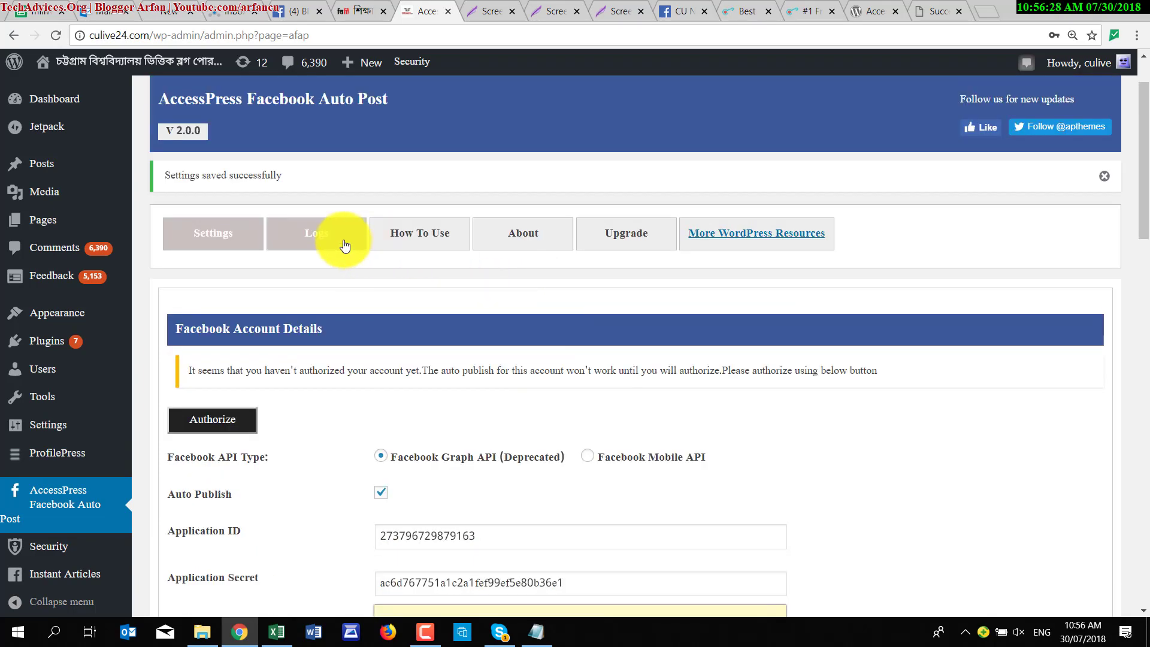
scroll(345, 245, down, 18)
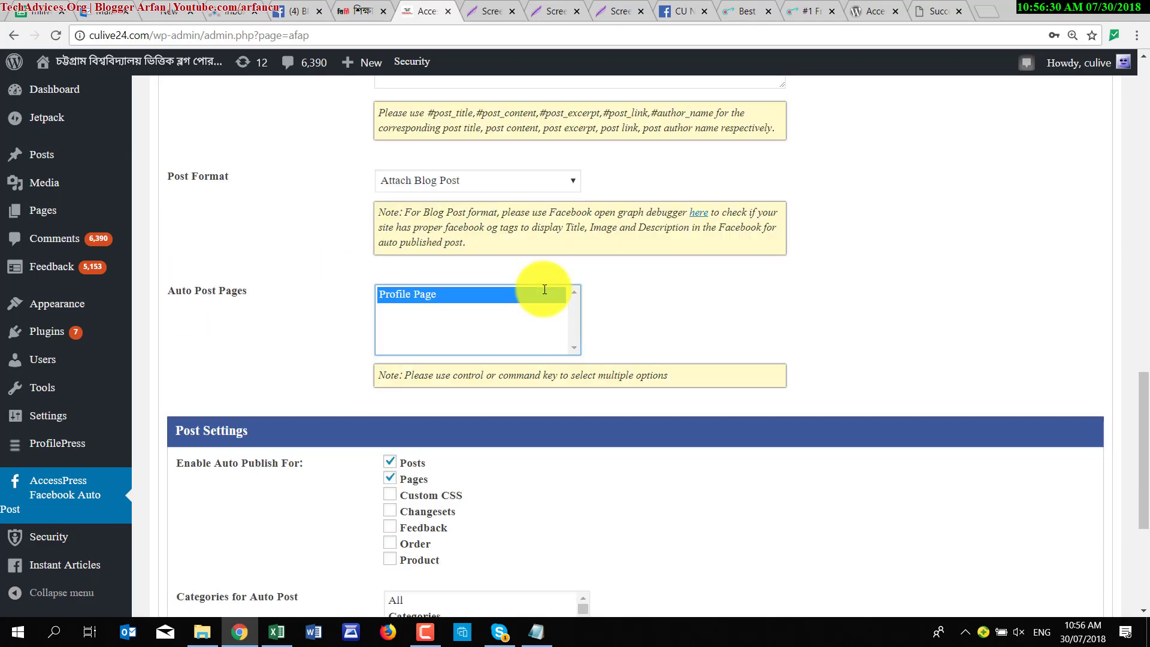
scroll(544, 289, down, 5)
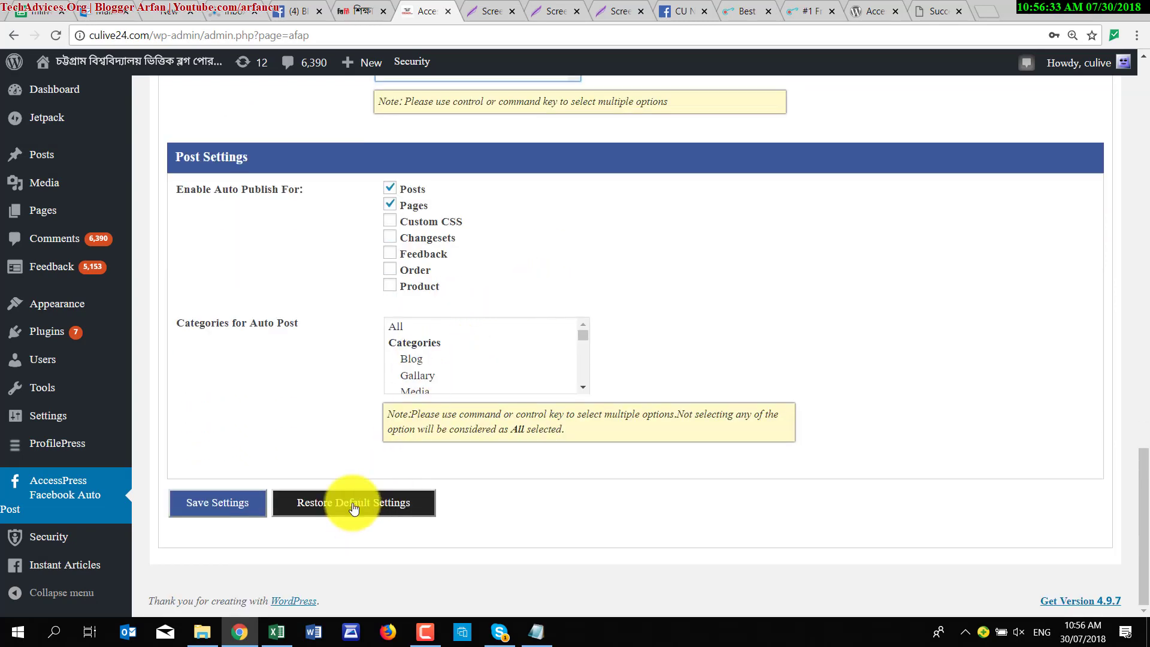
scroll(426, 372, up, 10)
scroll(446, 336, down, 4)
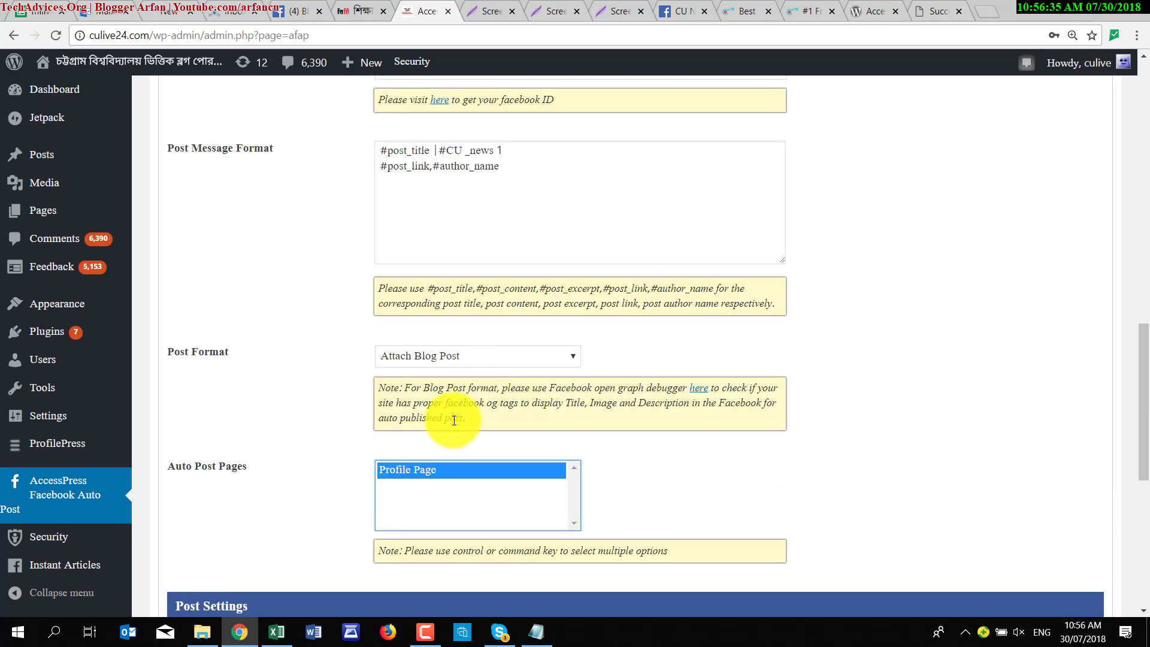
click(448, 356)
scroll(625, 466, down, 5)
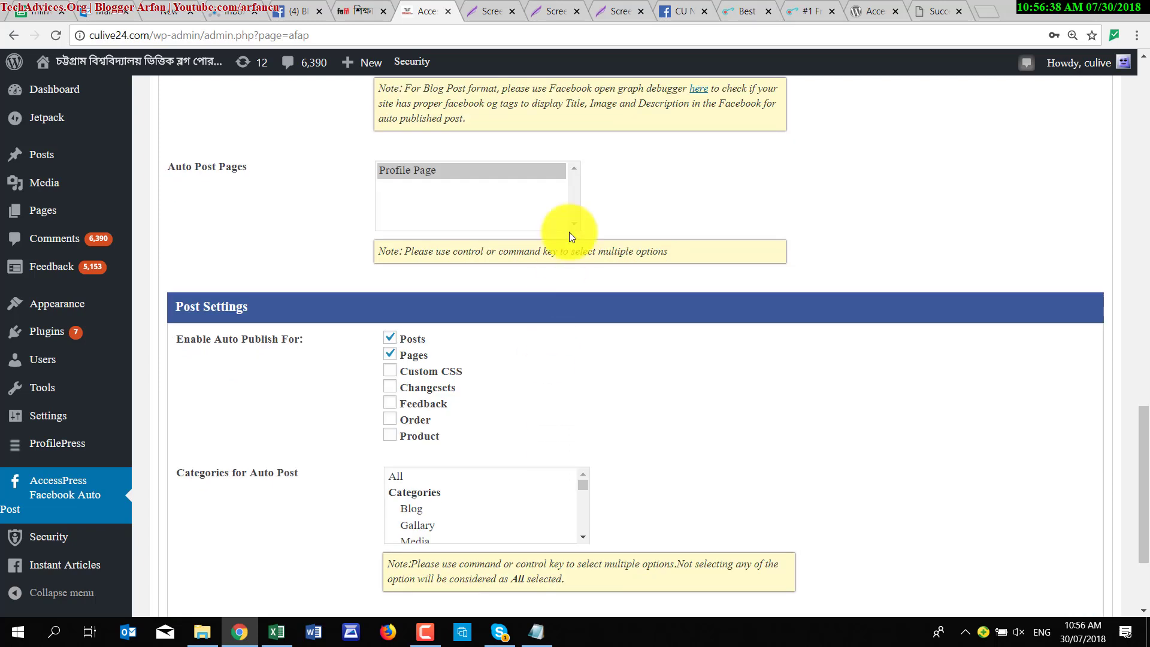
click(575, 224)
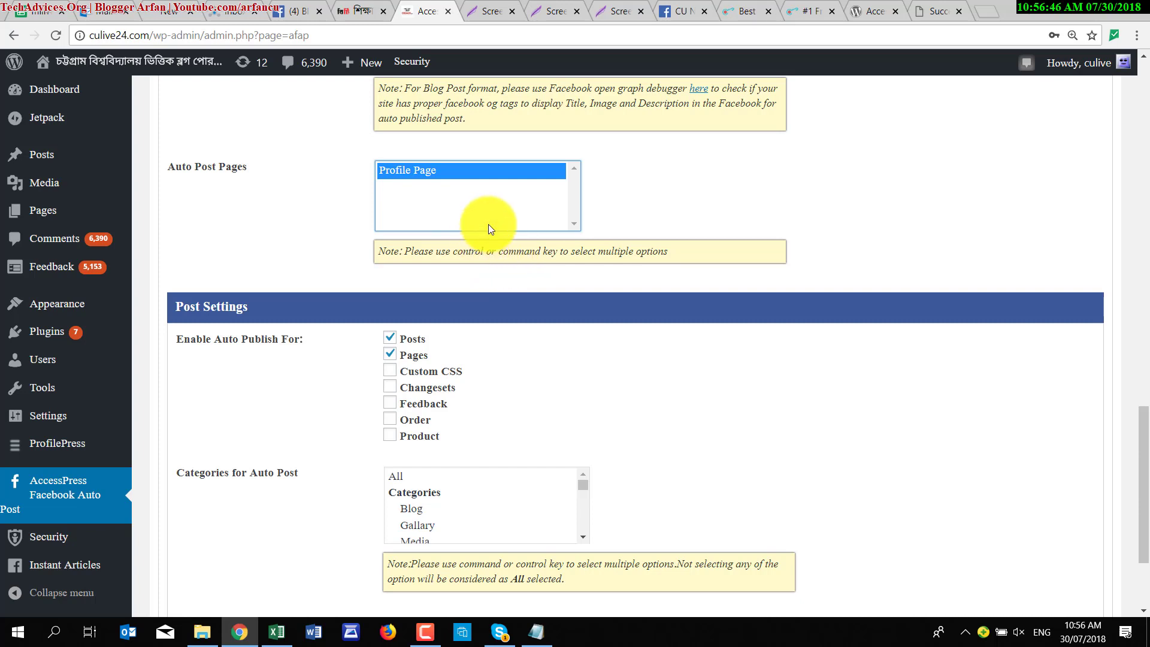
right_click(474, 174)
click(450, 178)
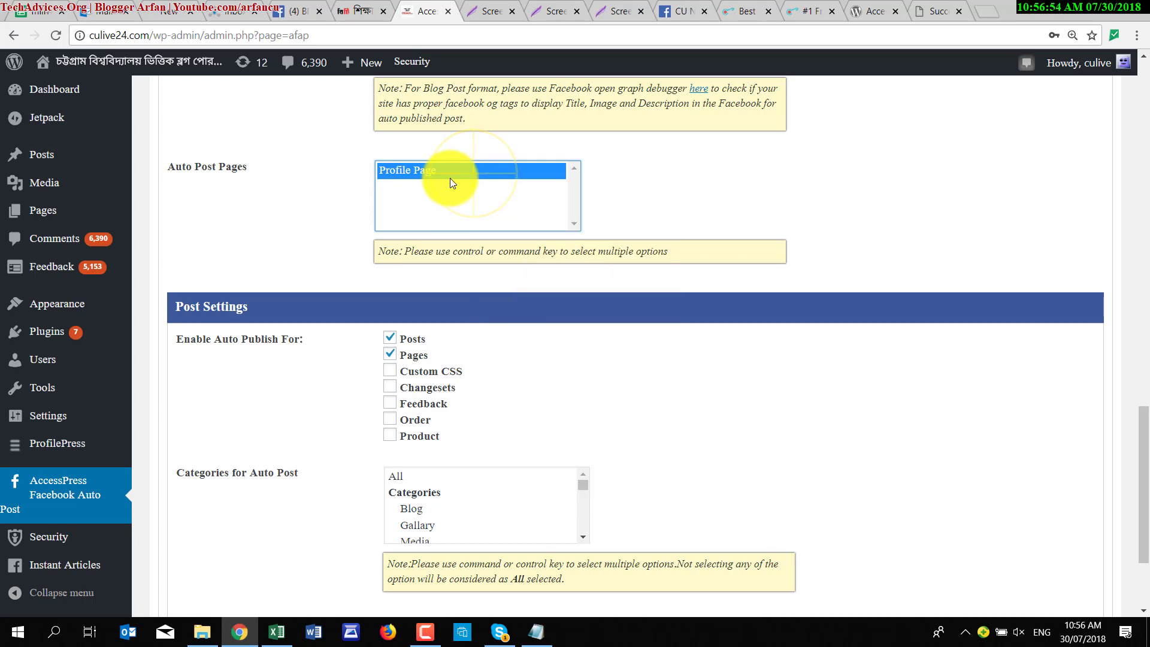
scroll(415, 286, down, 3)
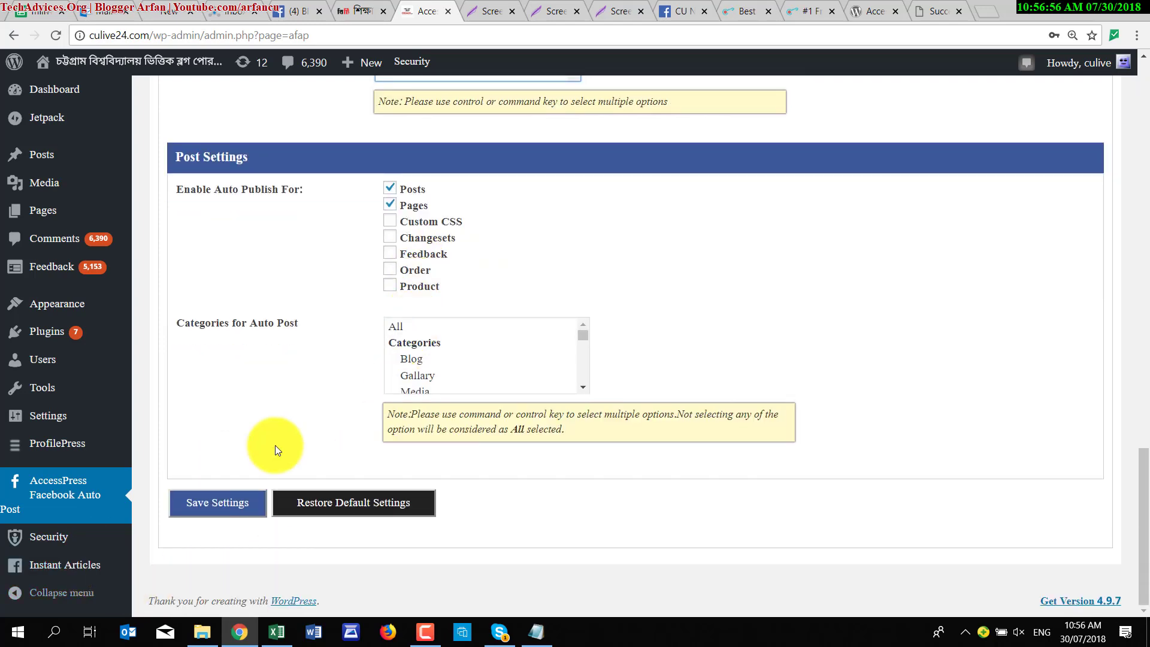
scroll(419, 419, up, 1)
Look through the plugin's Logs, How To Use, About and Upgrade sections, returning to the usage instructions.
scroll(427, 414, up, 15)
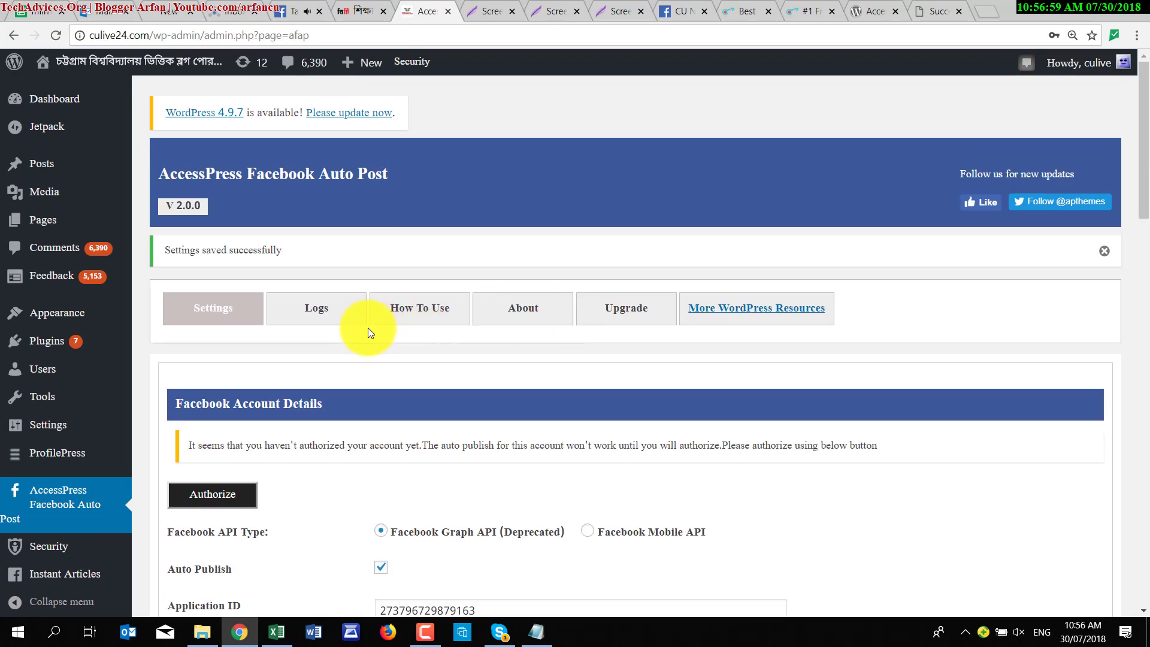
click(342, 308)
scroll(452, 316, down, 3)
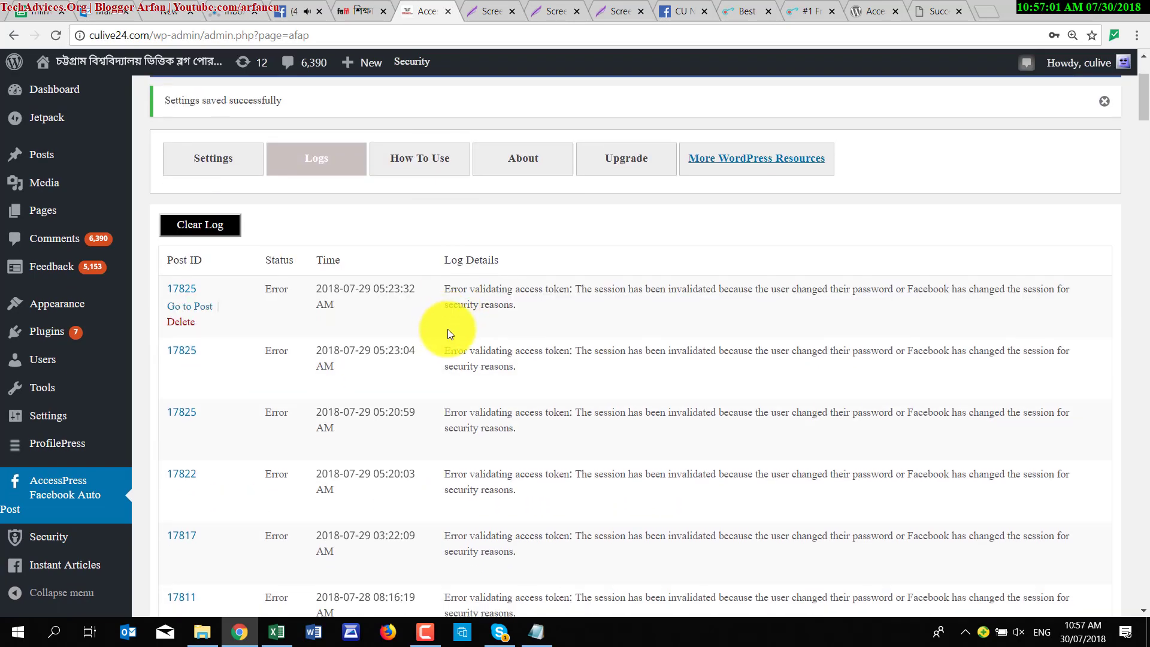
click(415, 173)
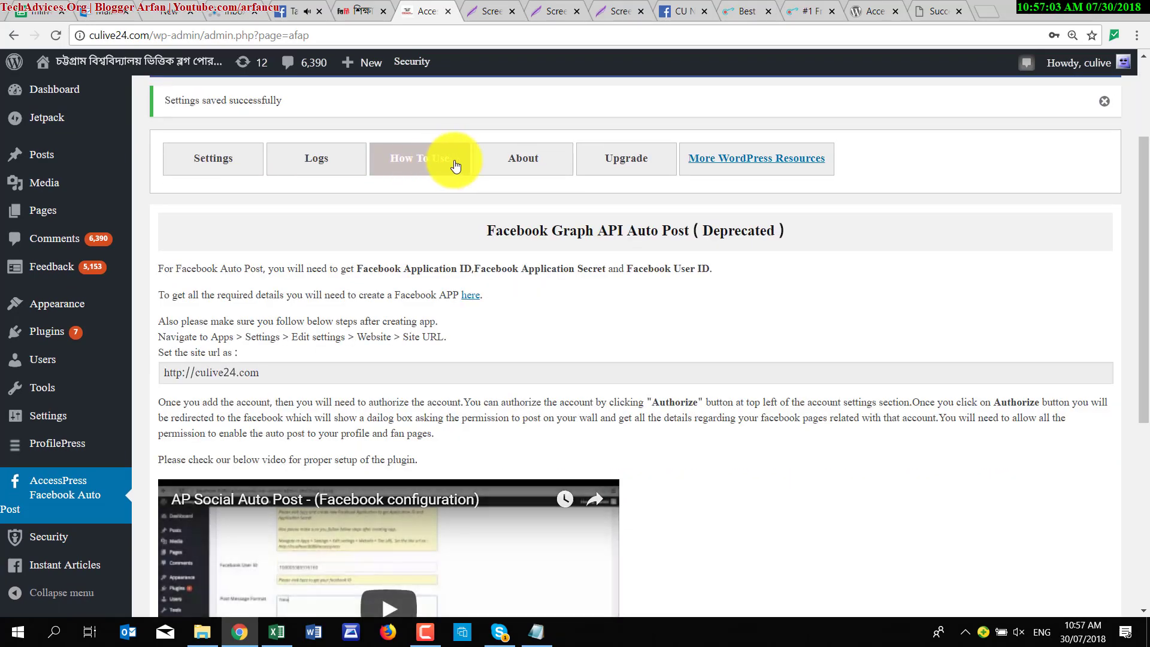
click(550, 167)
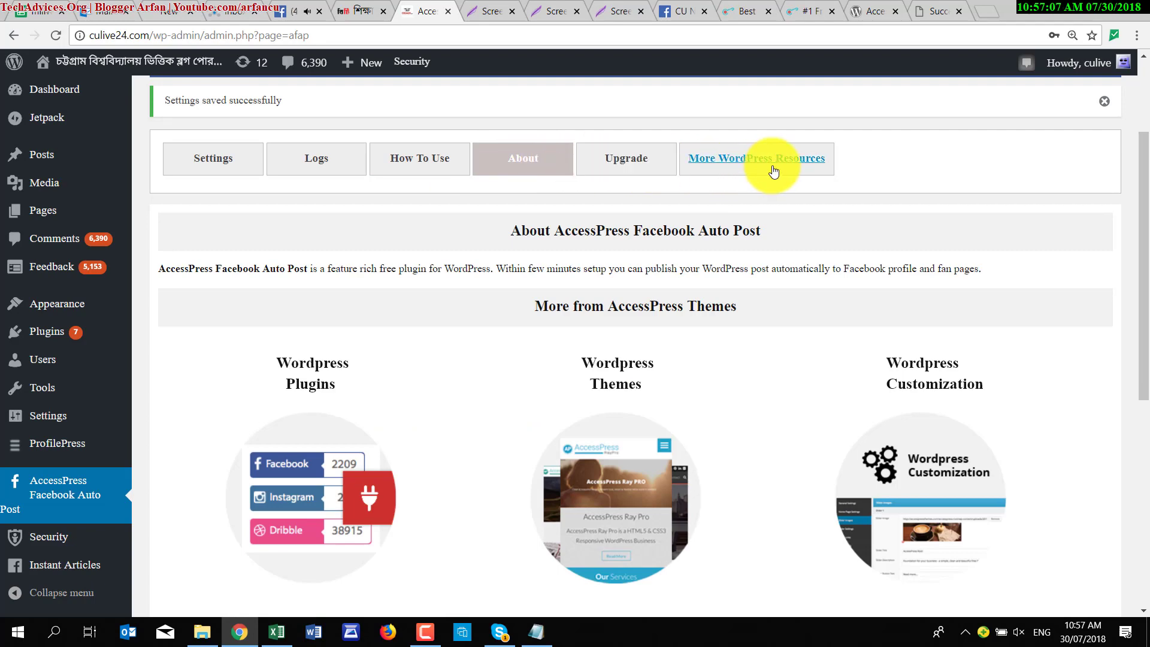
click(624, 164)
click(408, 165)
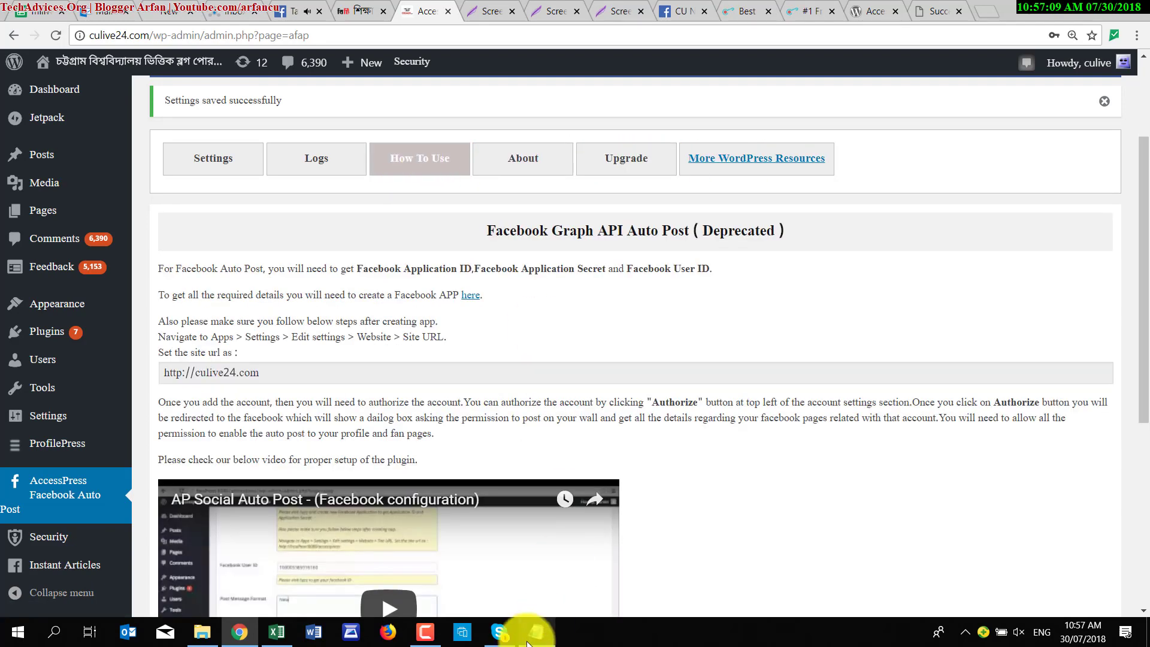
Try to authorize the Facebook account from the plugin's settings and dismiss the Facebook dialog.
click(424, 632)
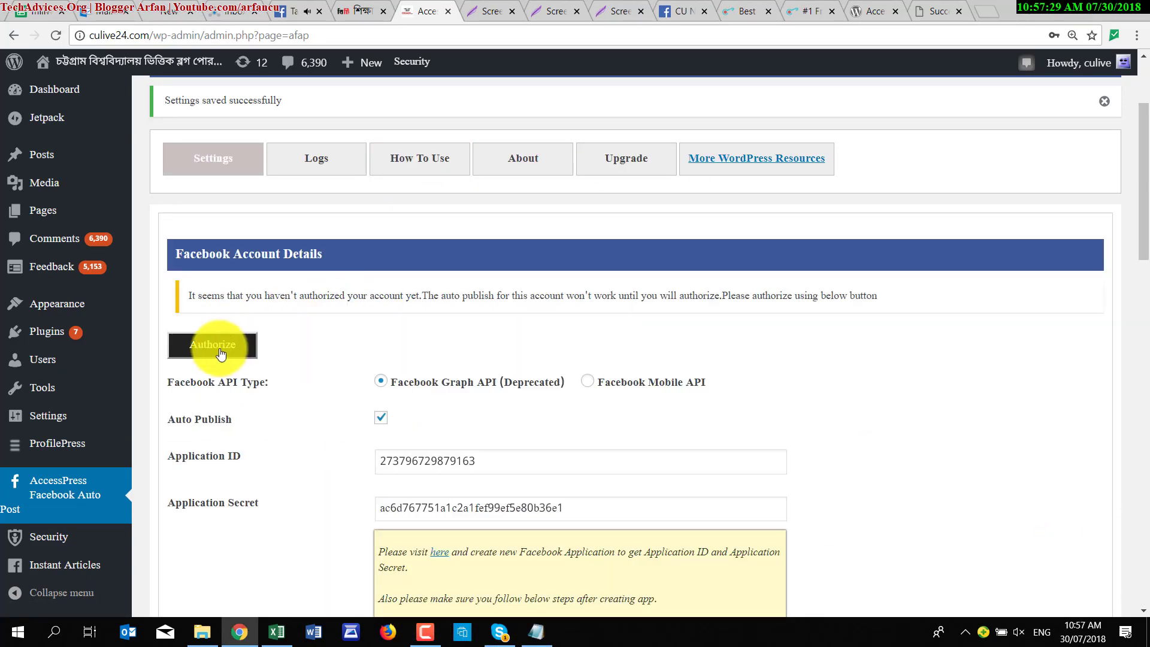
click(219, 347)
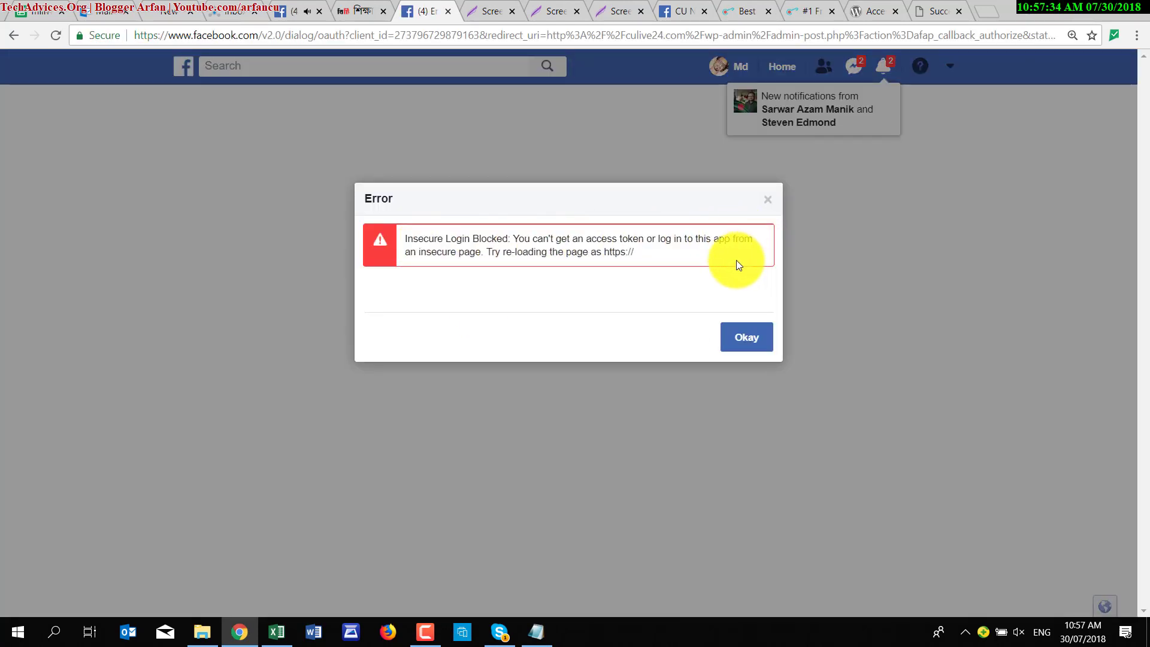
click(748, 342)
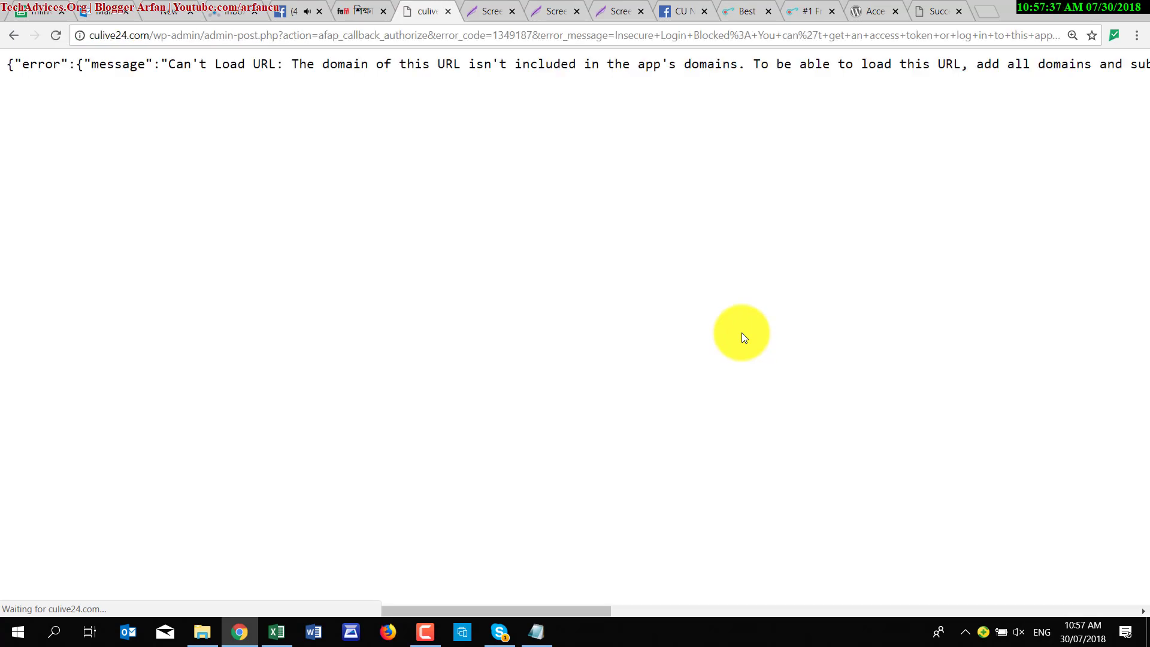
Go back to the Facebook authorization dialog, read its error message, dismiss it and return to the plugin's settings.
click(13, 35)
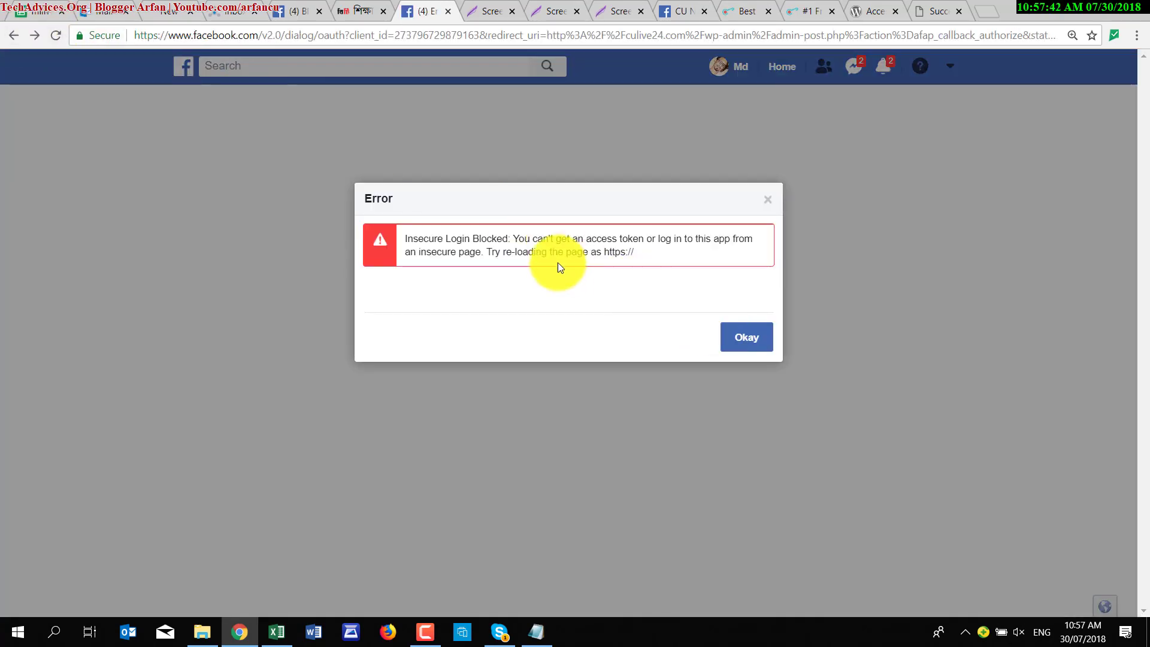
drag(404, 239, 634, 248)
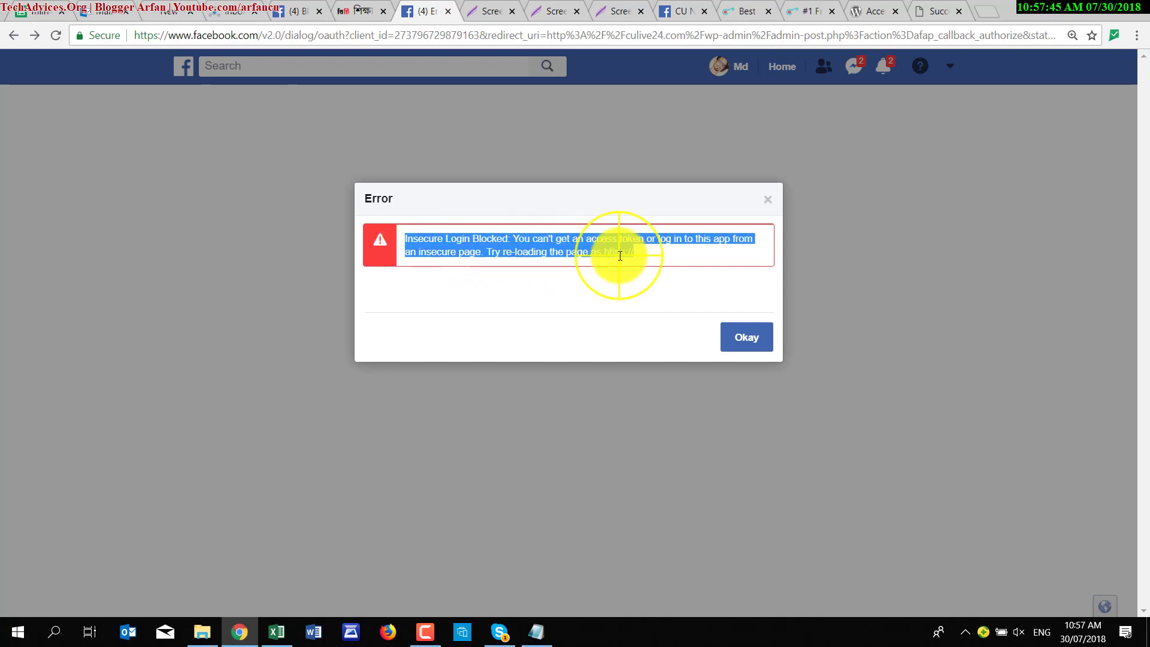
click(732, 336)
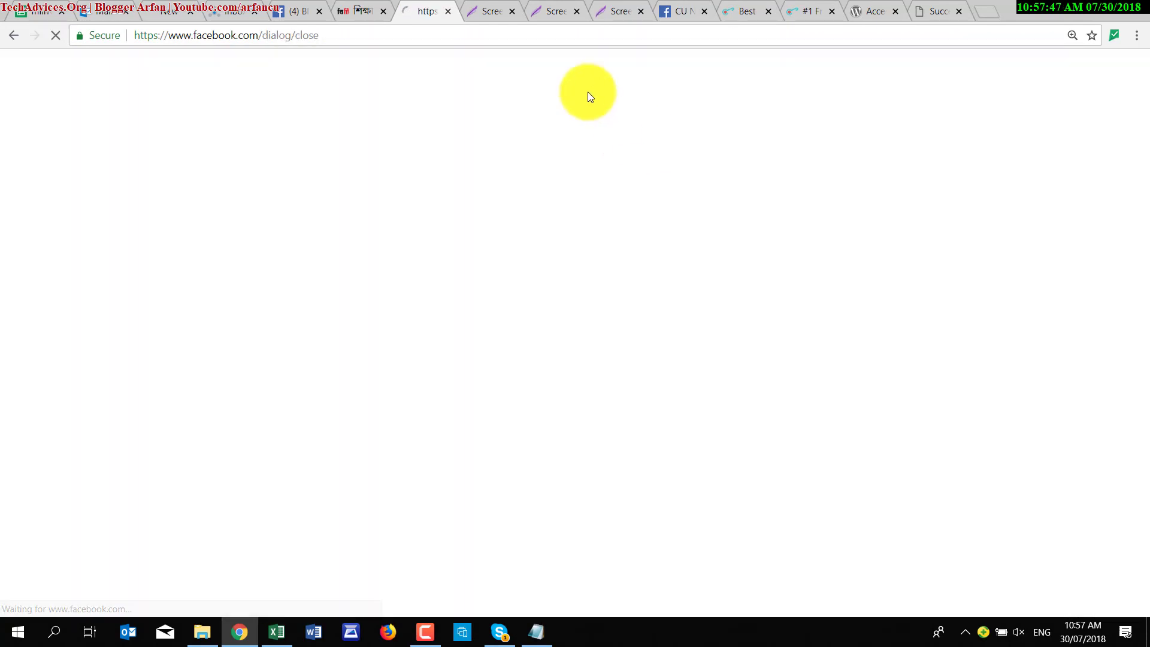
click(12, 34)
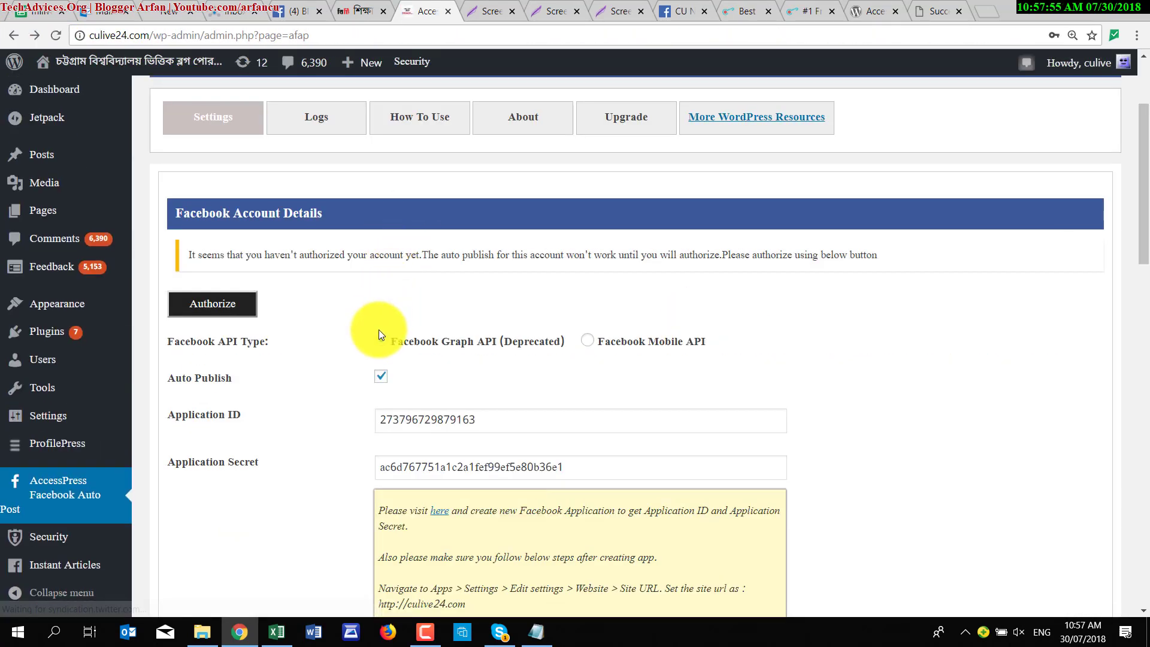
Switch the Facebook API type to Facebook Mobile API and look over its account and access token fields.
click(587, 340)
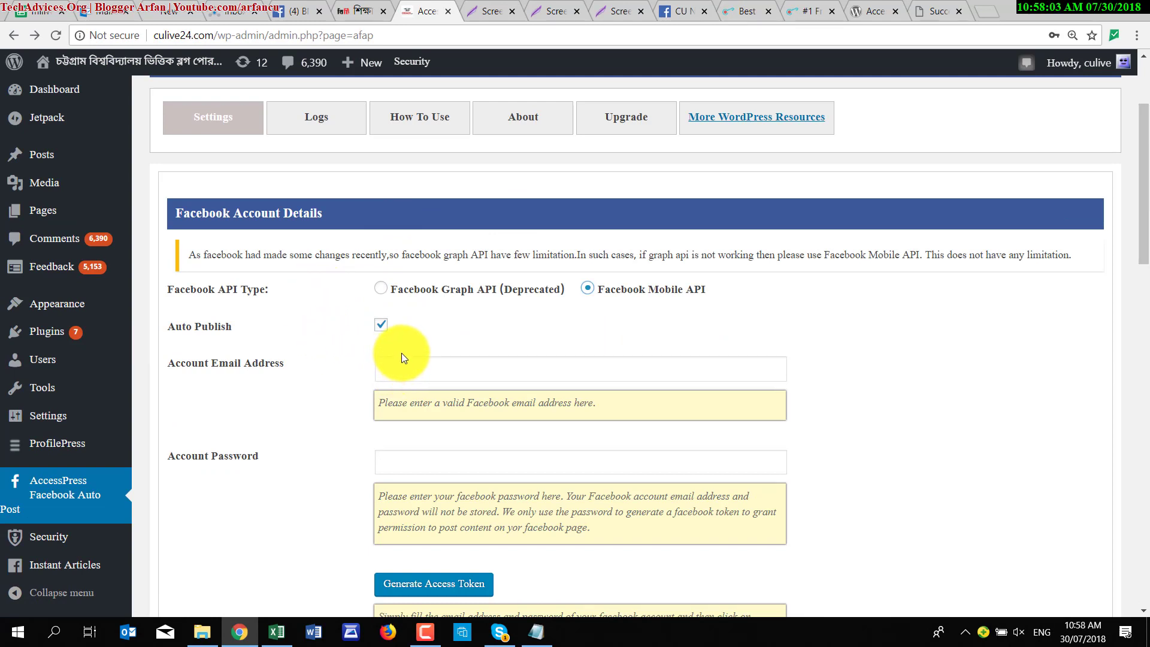
scroll(405, 351, down, 3)
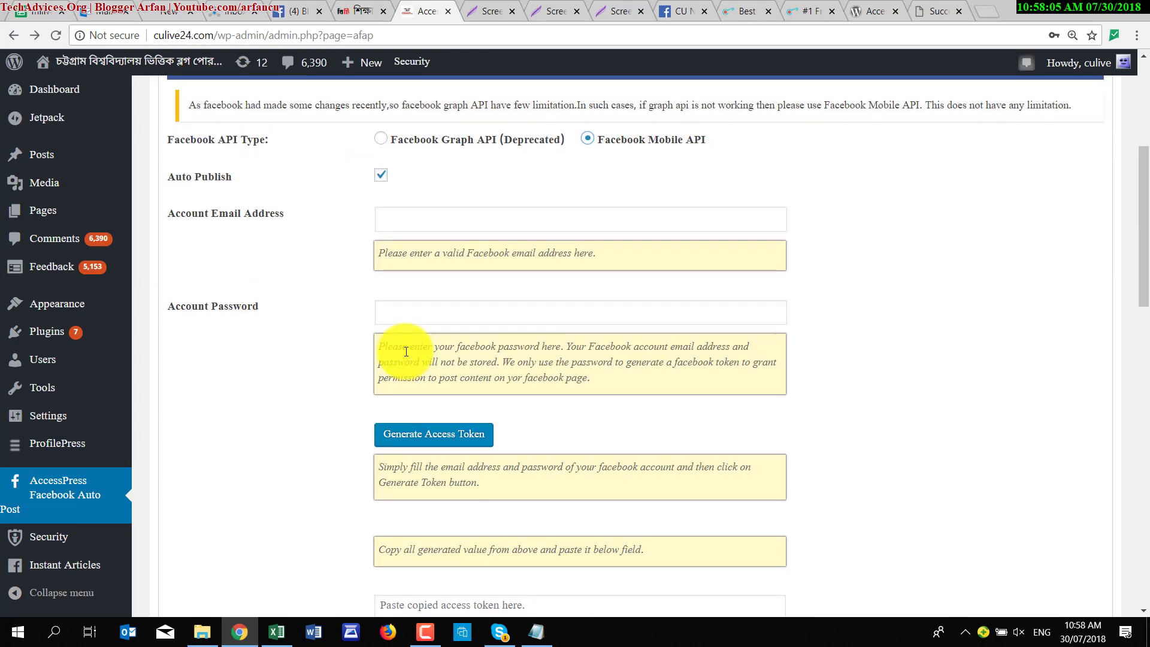
scroll(407, 352, down, 4)
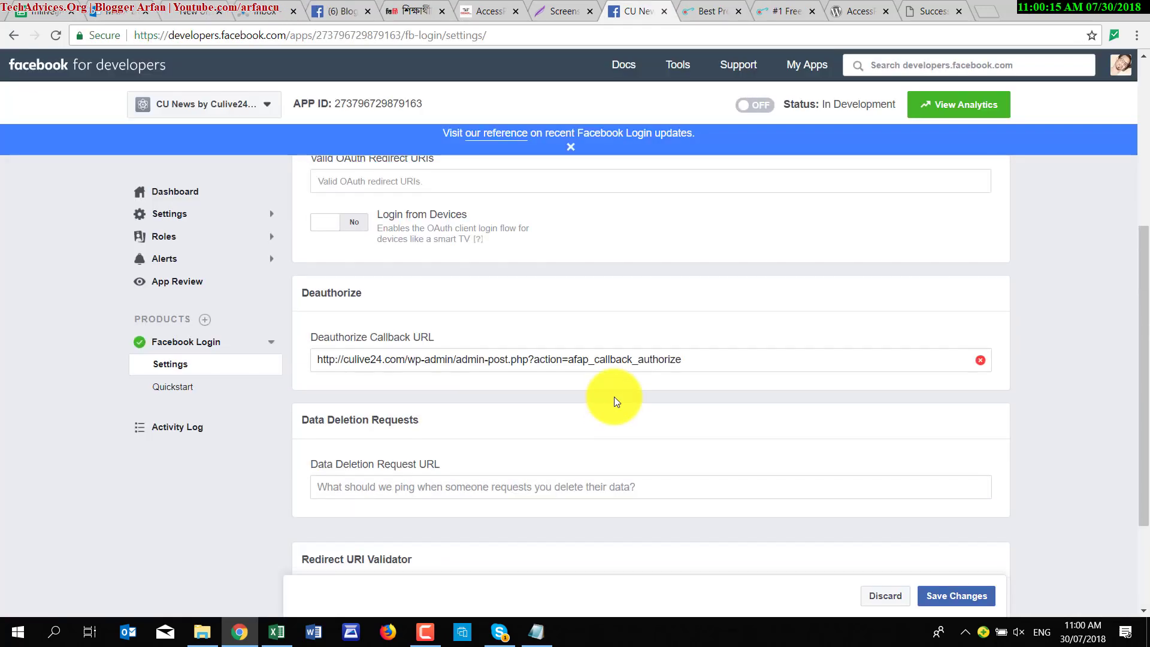
Examine the Facebook app's login settings, checking the Deauthorize Callback URL field and its error hint.
scroll(618, 400, up, 3)
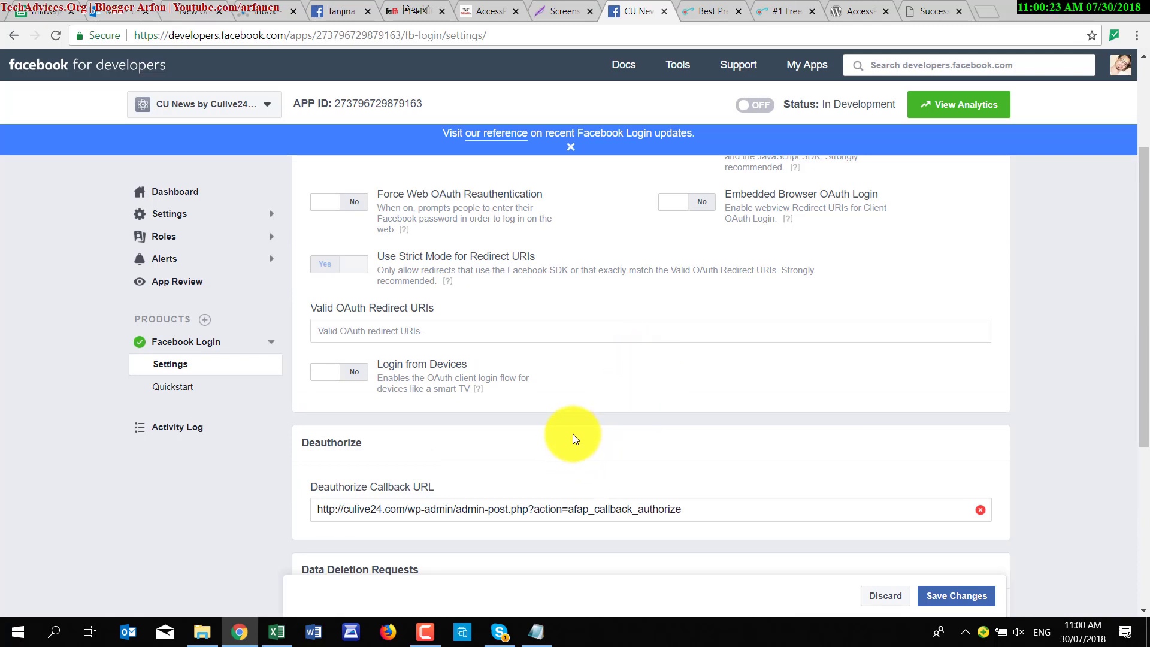
mouse_move(681, 511)
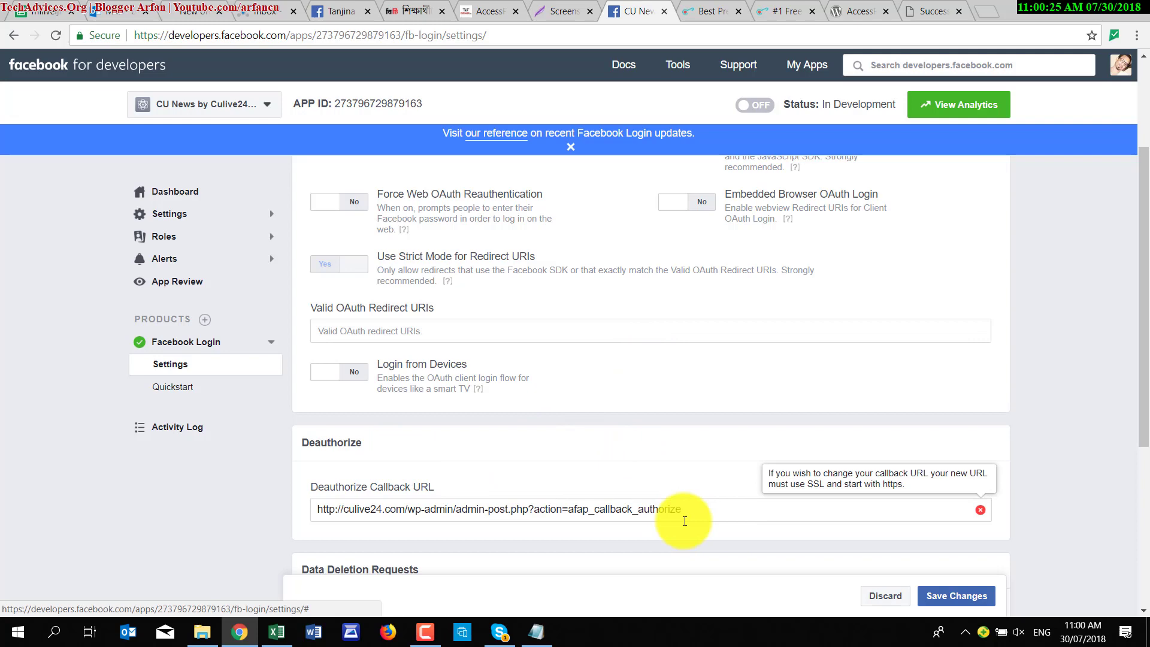
click(541, 508)
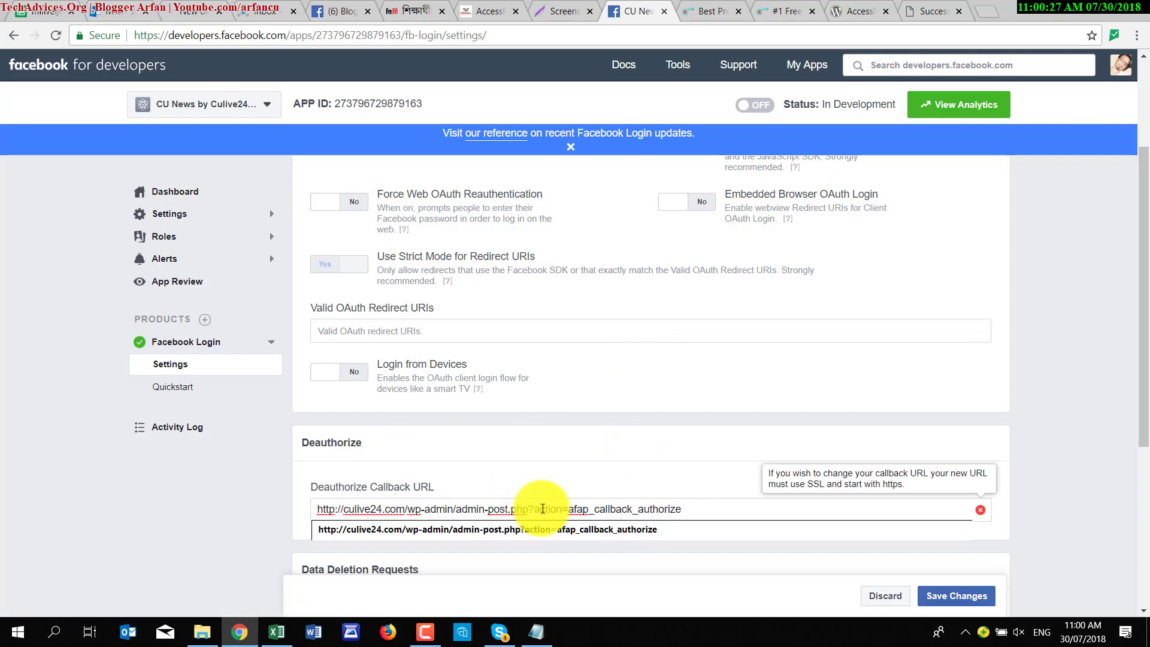
click(1063, 494)
scroll(954, 545, down, 3)
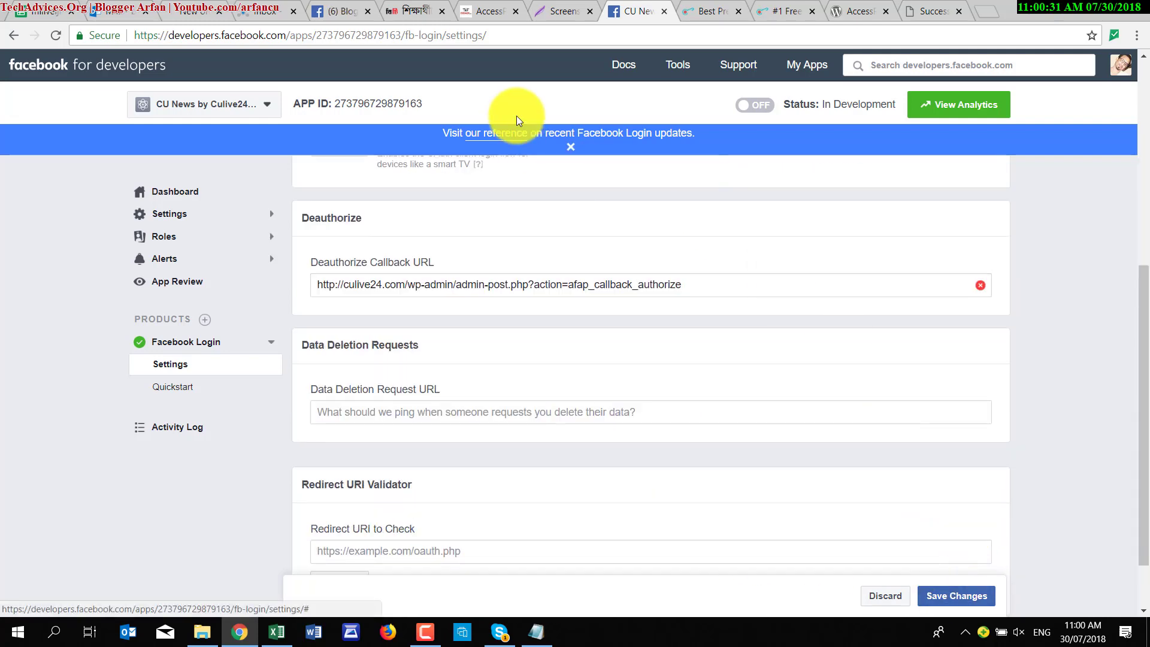
Try again to authorize the Facebook account with the Graph API, dismiss the dialog and go back.
click(486, 4)
scroll(380, 272, up, 10)
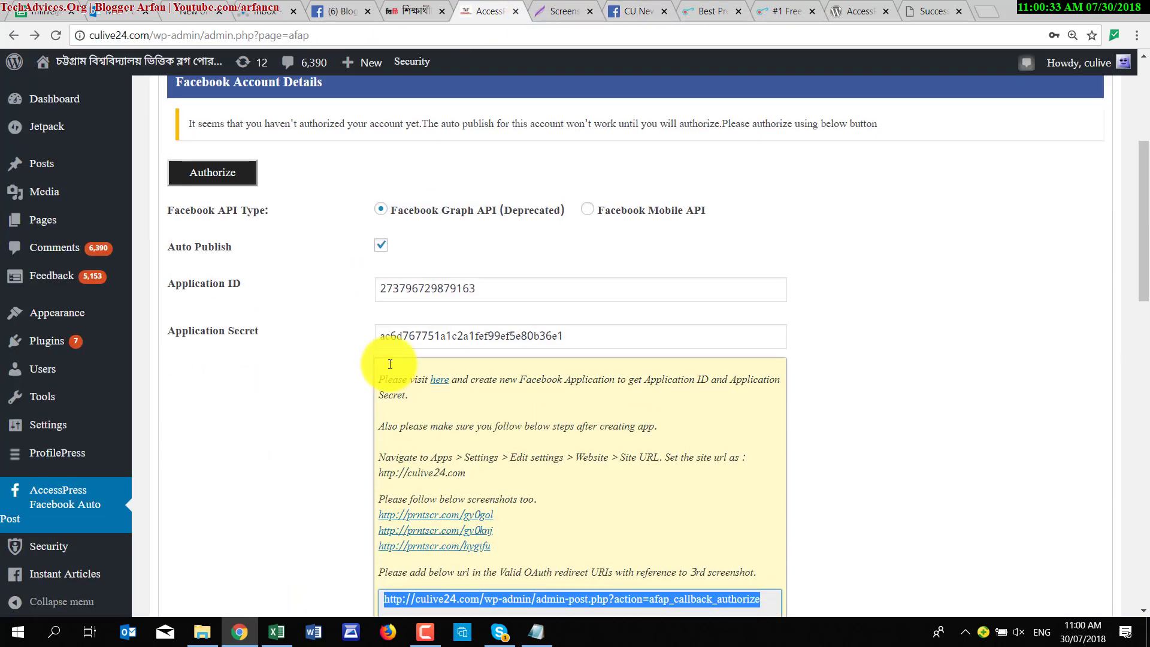
click(231, 229)
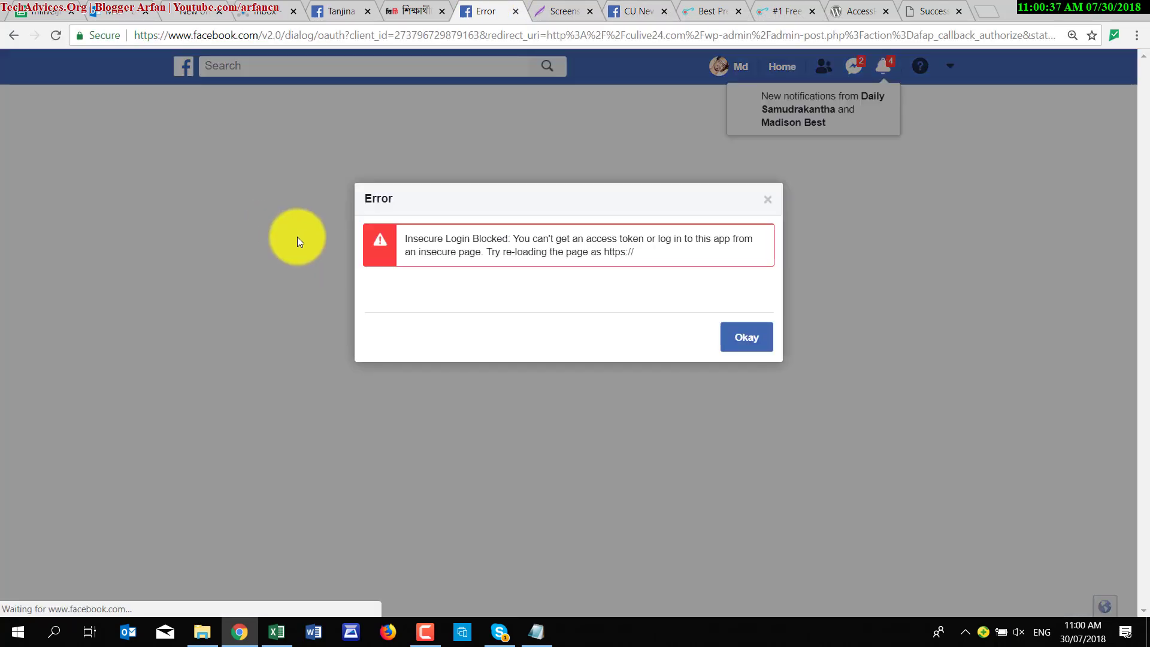
click(742, 339)
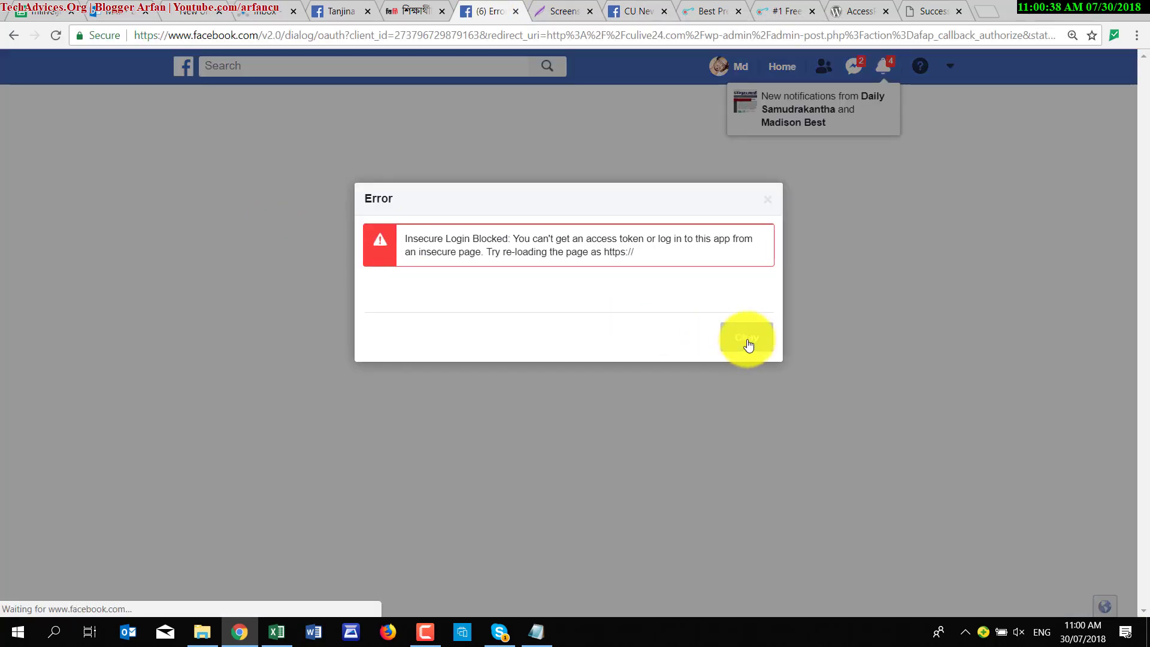
click(6, 27)
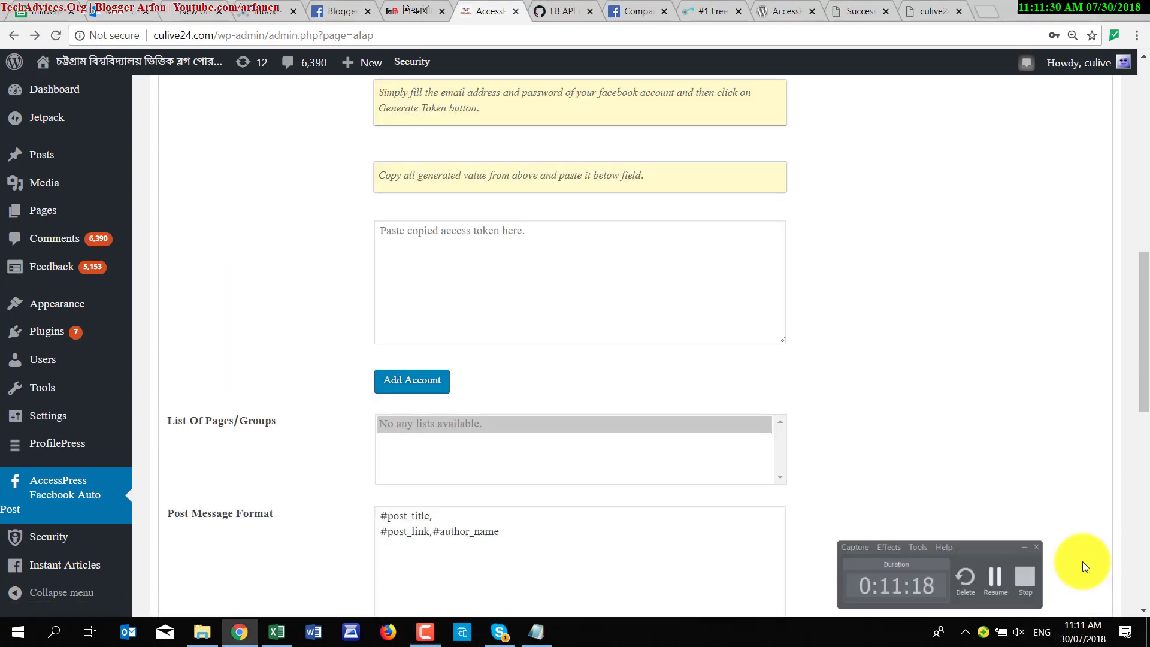
Review the Mobile API account details and check the contact email in the Facebook developer company settings before returning to the plugin.
scroll(651, 322, up, 9)
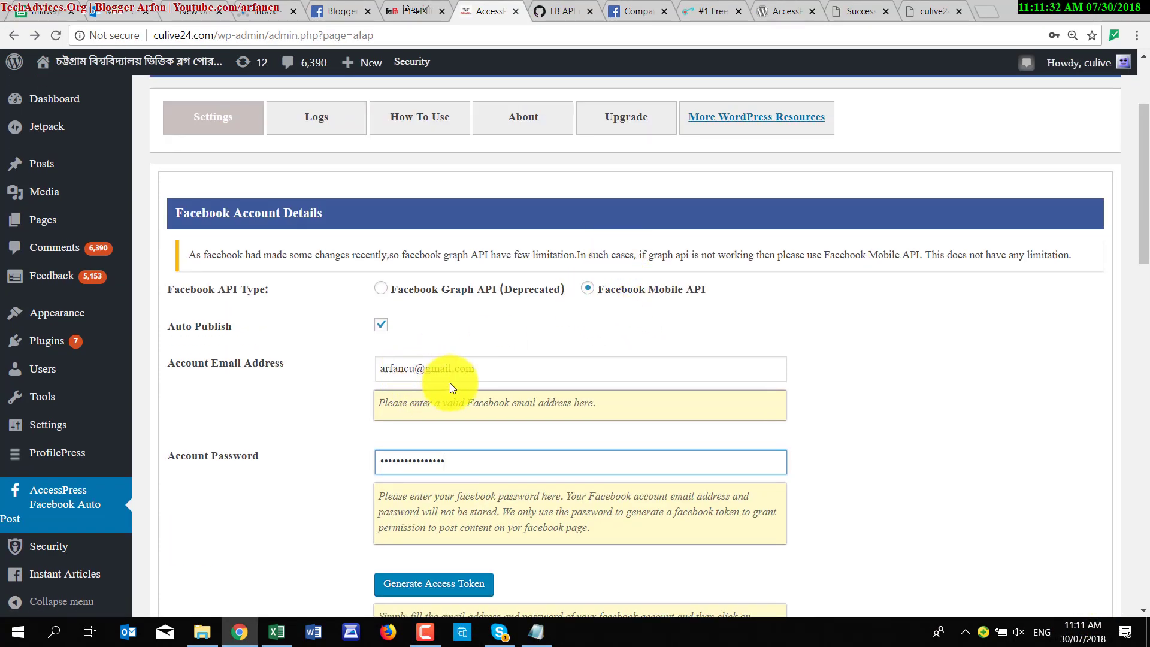
scroll(451, 383, down, 1)
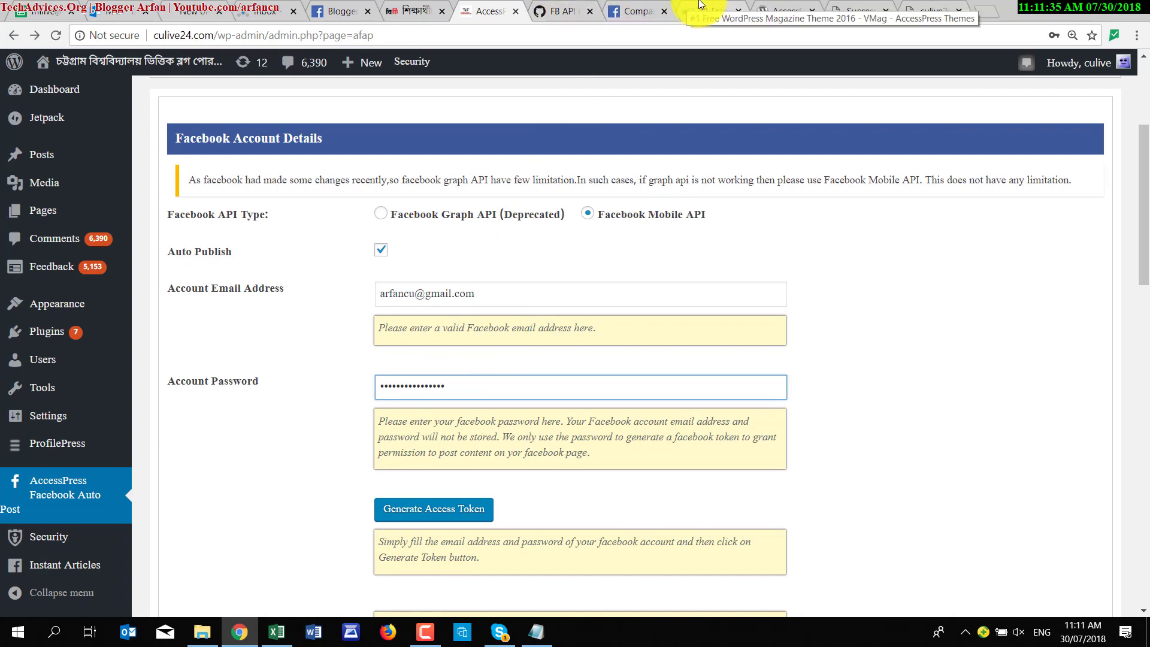
click(638, 11)
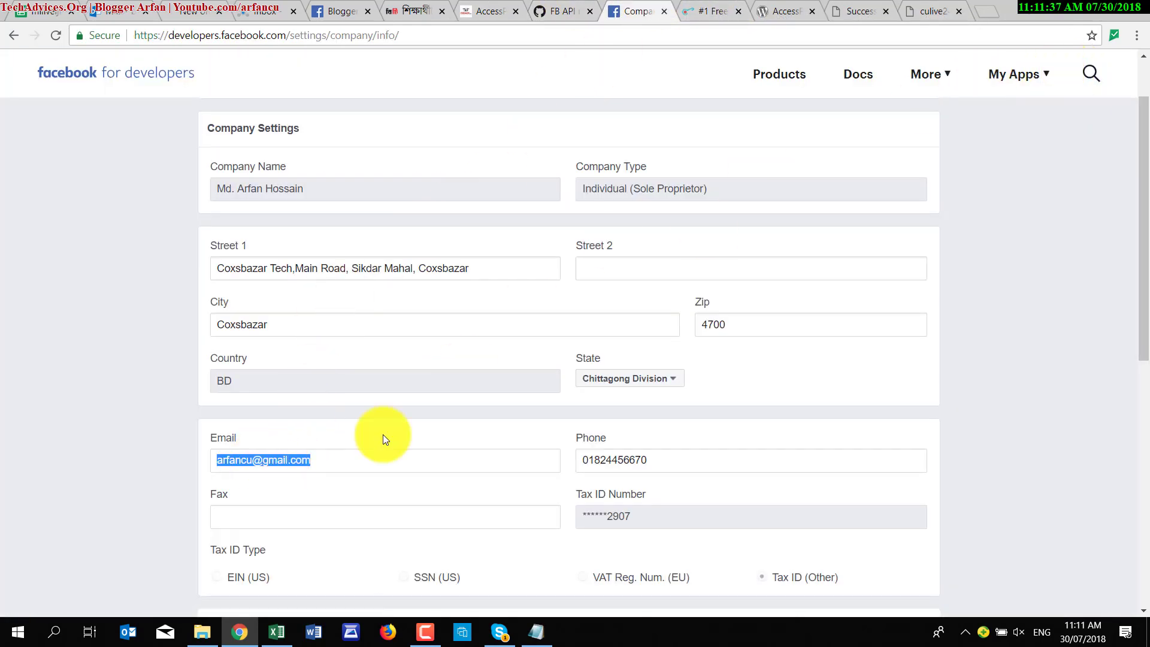
click(343, 8)
click(418, 10)
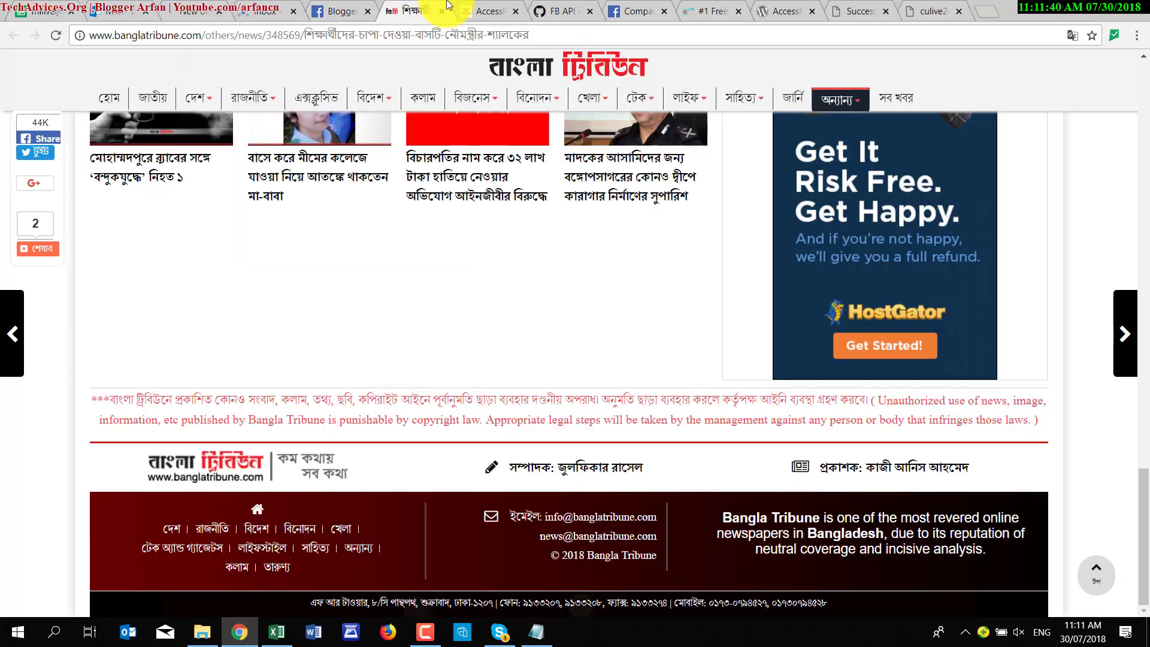
click(488, 10)
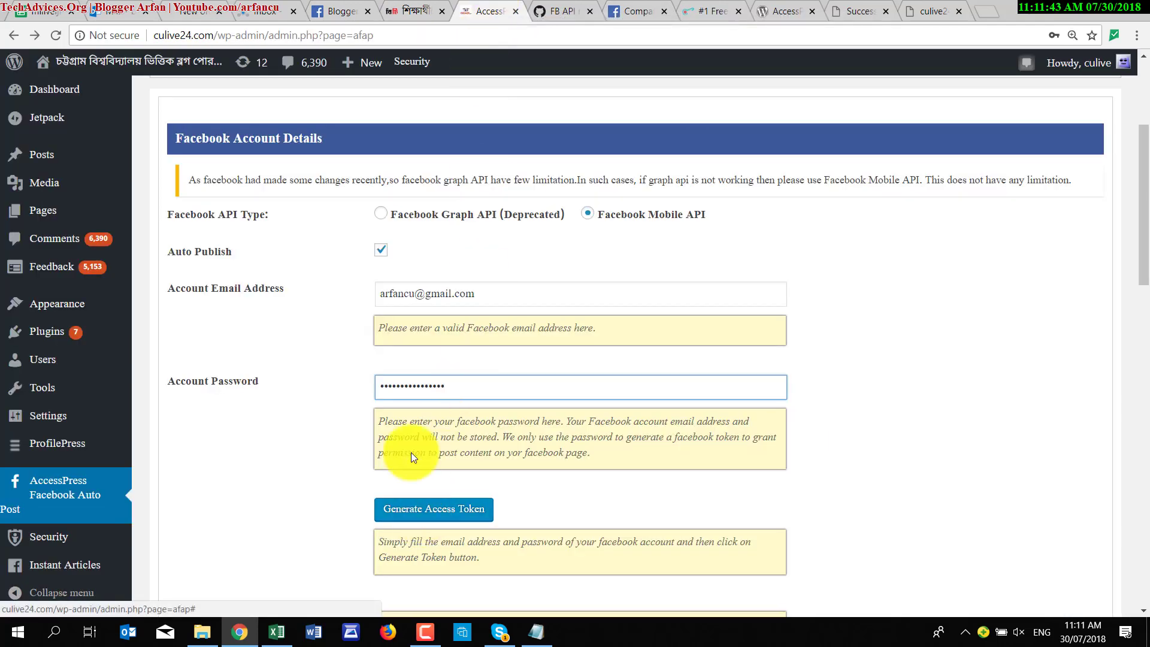
Generate the Facebook access token from the entered account credentials and copy the entire generated value.
click(426, 510)
scroll(420, 516, down, 4)
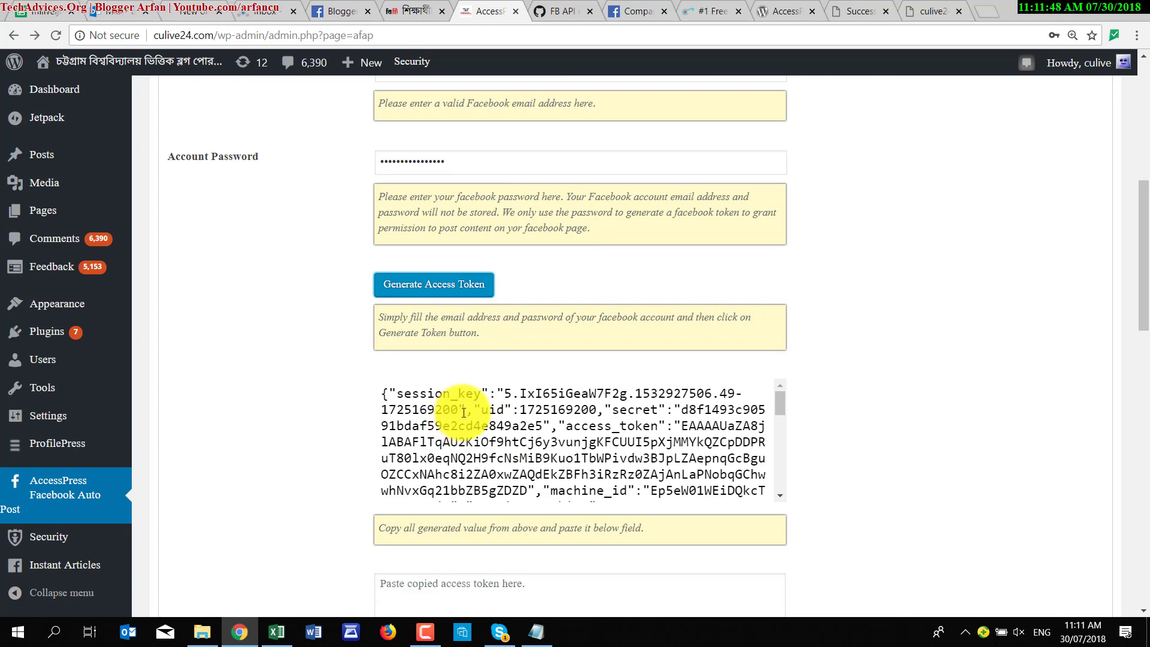
drag(417, 402, 527, 411)
key(ctrl+a)
right_click(523, 419)
click(550, 433)
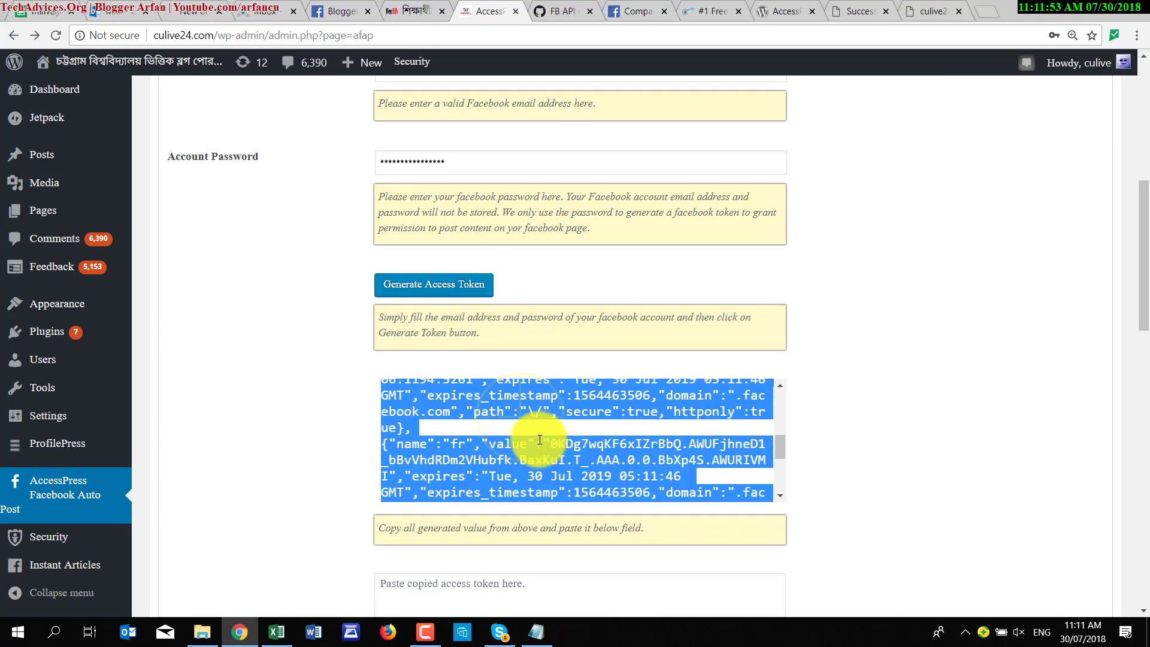
Paste the copied access token into the token field, add the Facebook account and look through the List Of Pages/Groups.
scroll(475, 547, down, 1)
click(477, 508)
key(ctrl+v)
scroll(521, 461, down, 5)
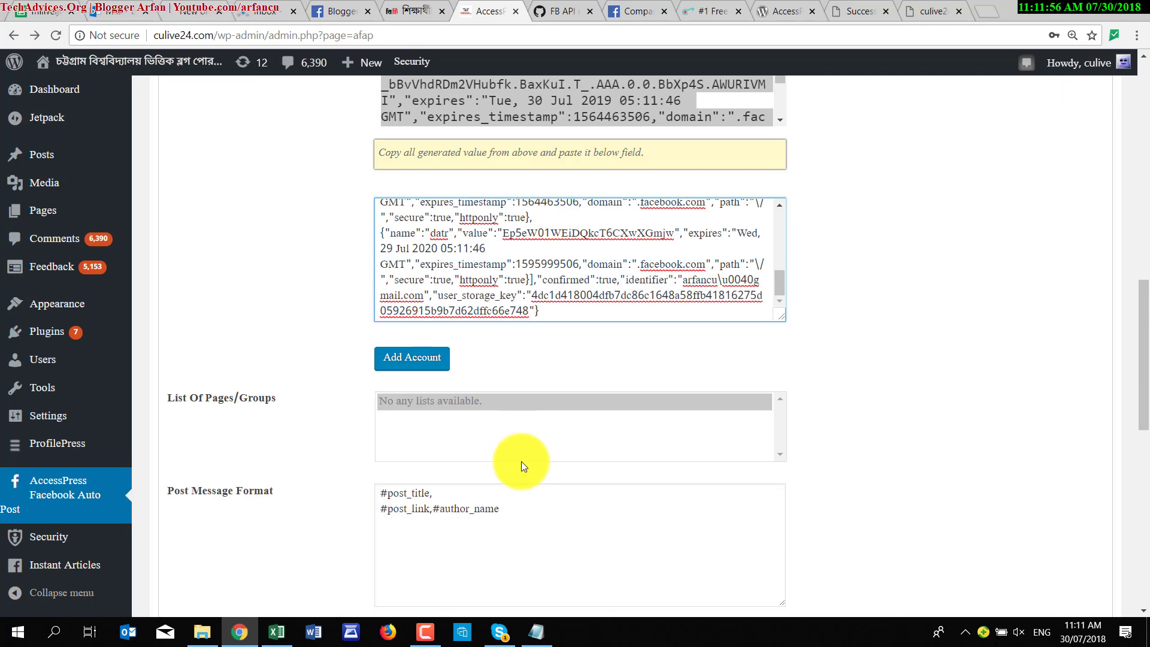
click(422, 364)
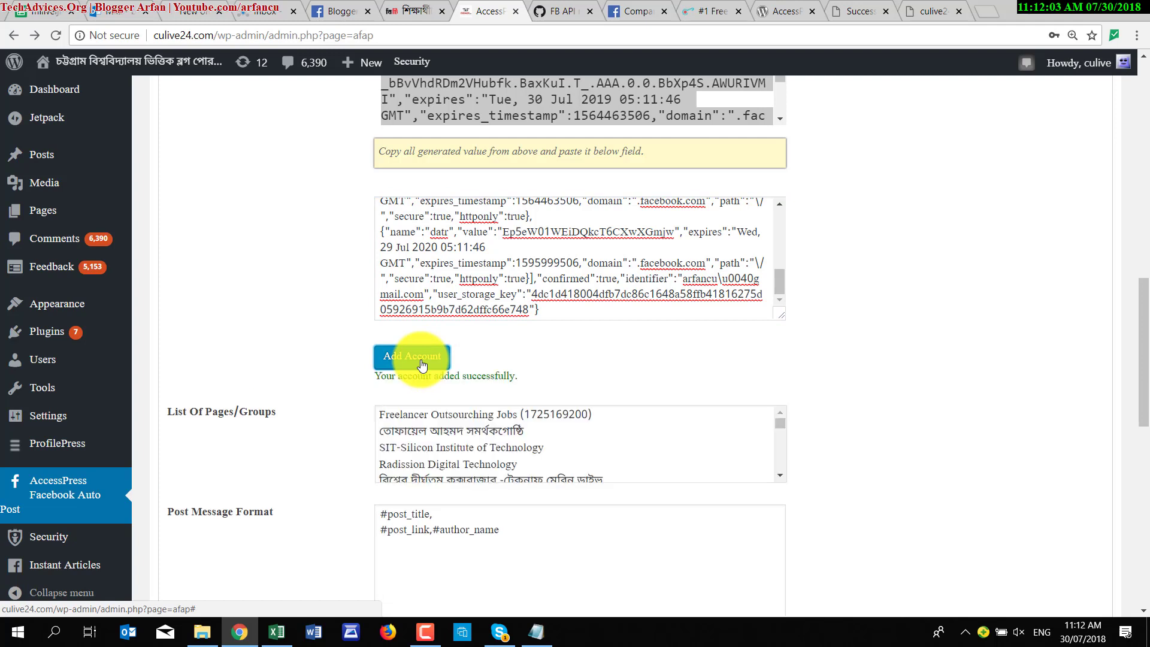
scroll(649, 429, down, 3)
scroll(516, 455, up, 6)
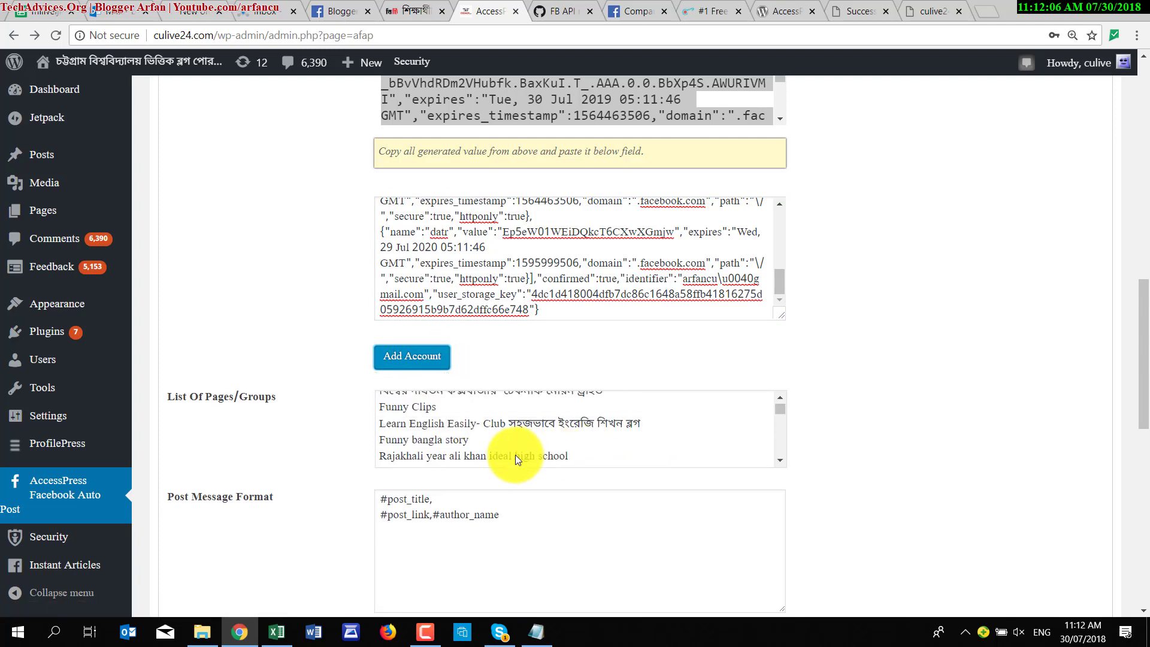
scroll(539, 426, up, 1)
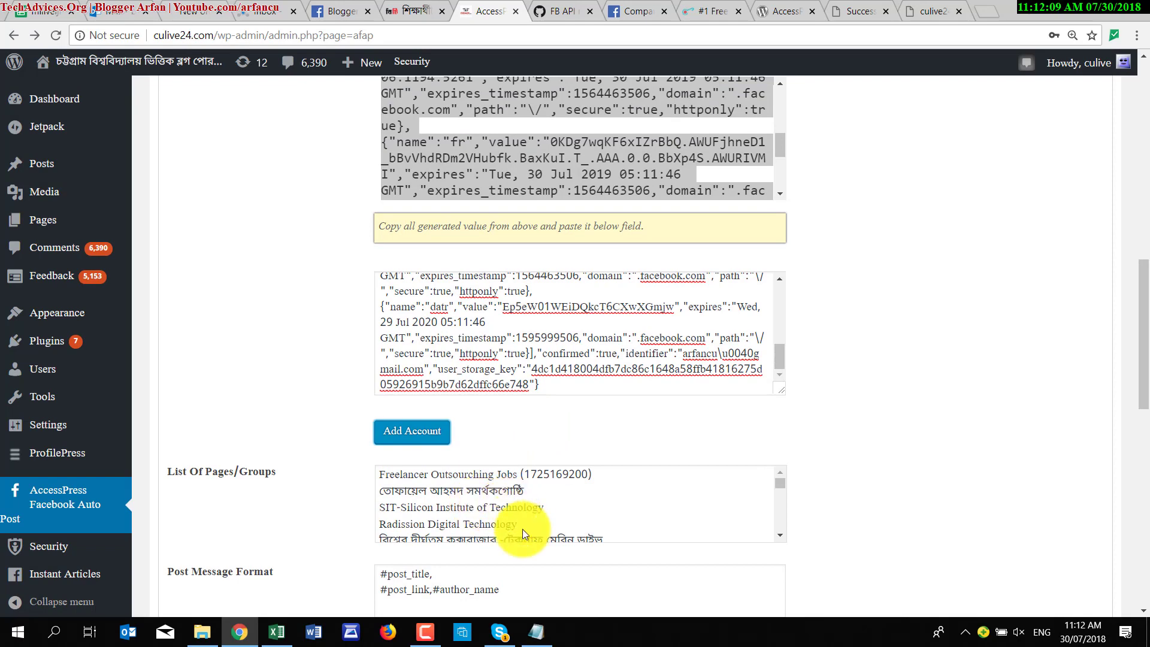
Switch to the Notepad notes, end the "secret code" sentence with a period and start a new line with "If".
scroll(808, 297, up, 10)
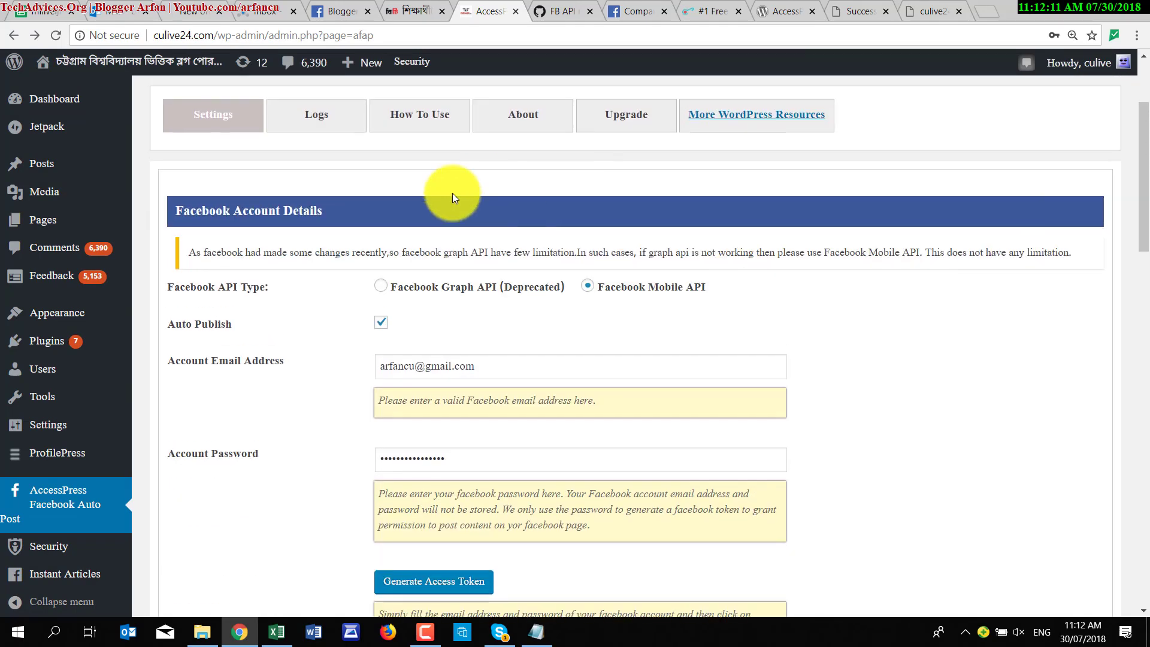
click(535, 629)
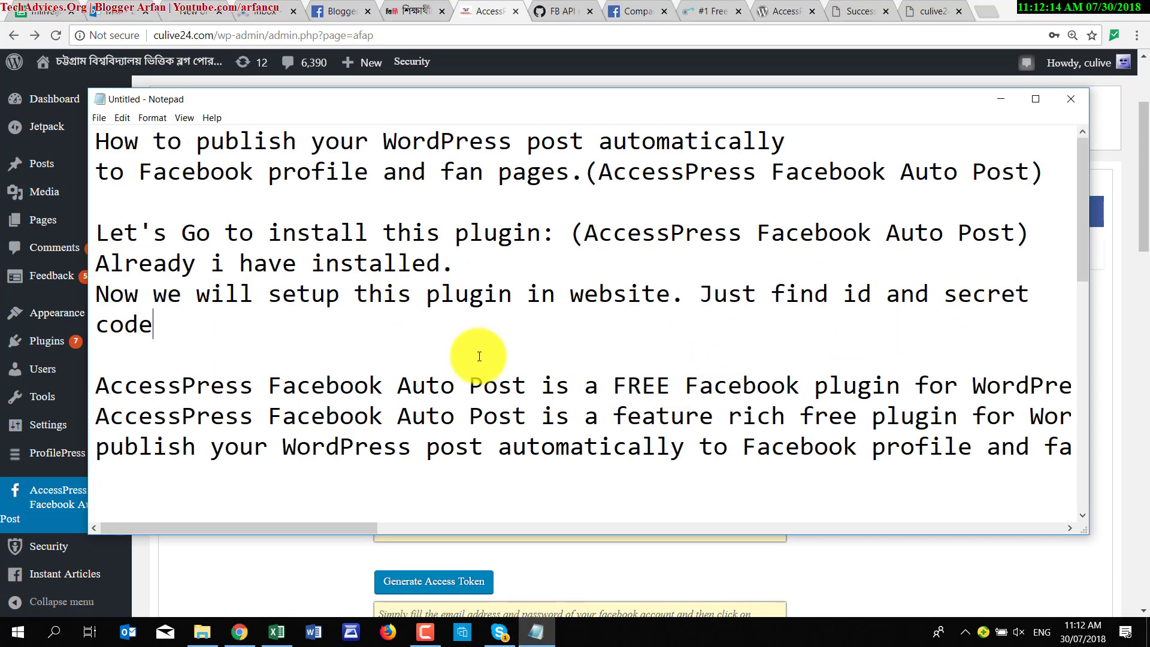
key(Return)
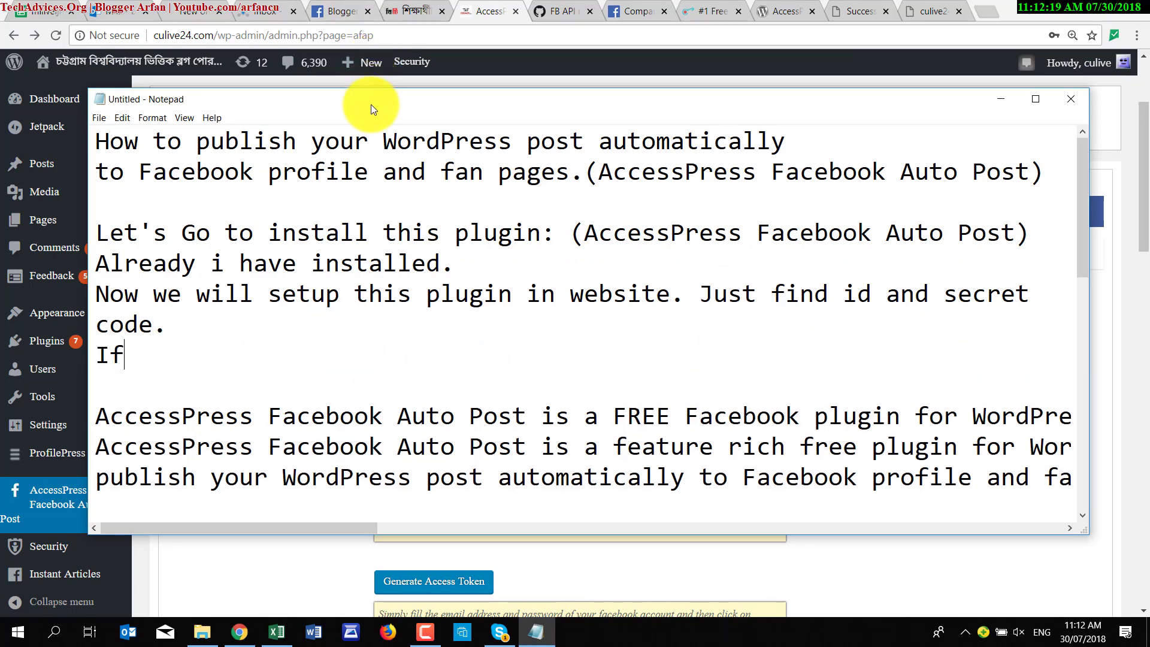
Copy the plugin's notice about Graph API limitations and paste it into the Notepad notes in place of "If".
drag(372, 103, 362, 294)
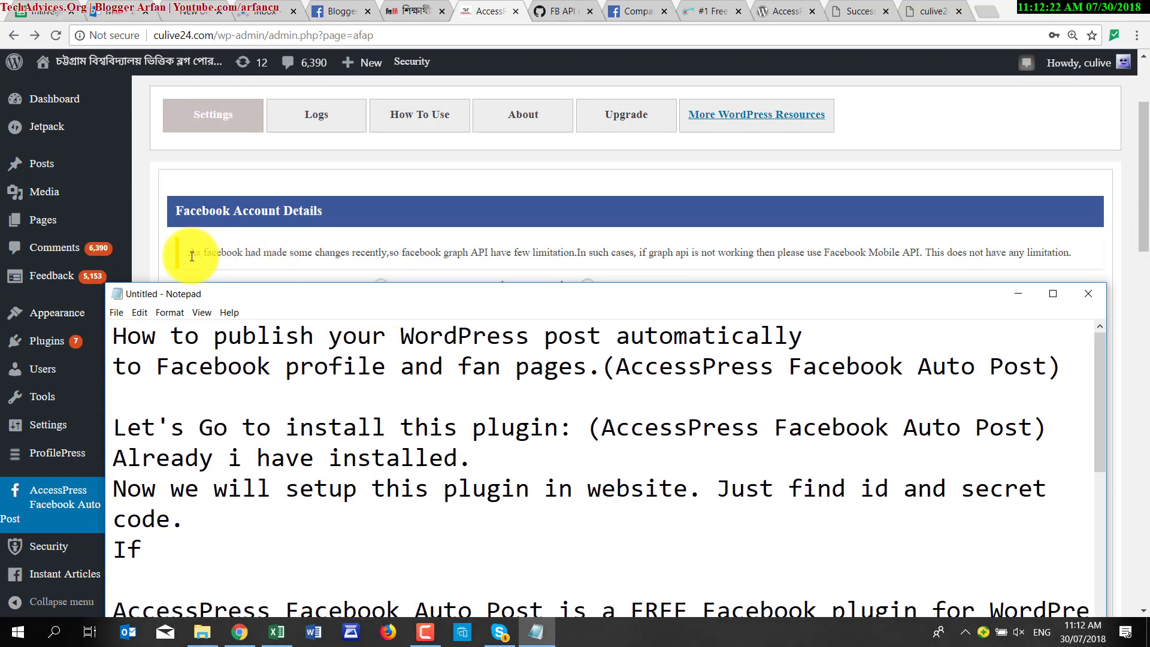
drag(192, 256, 1092, 251)
scroll(1085, 253, down, 2)
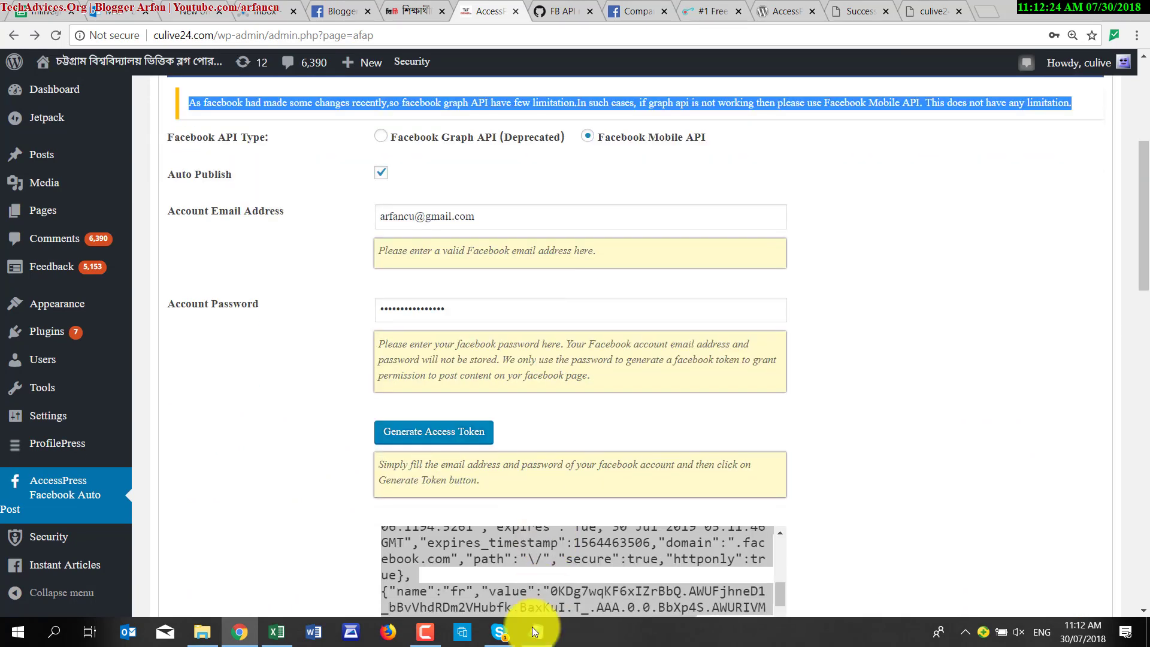
click(535, 632)
double_click(118, 544)
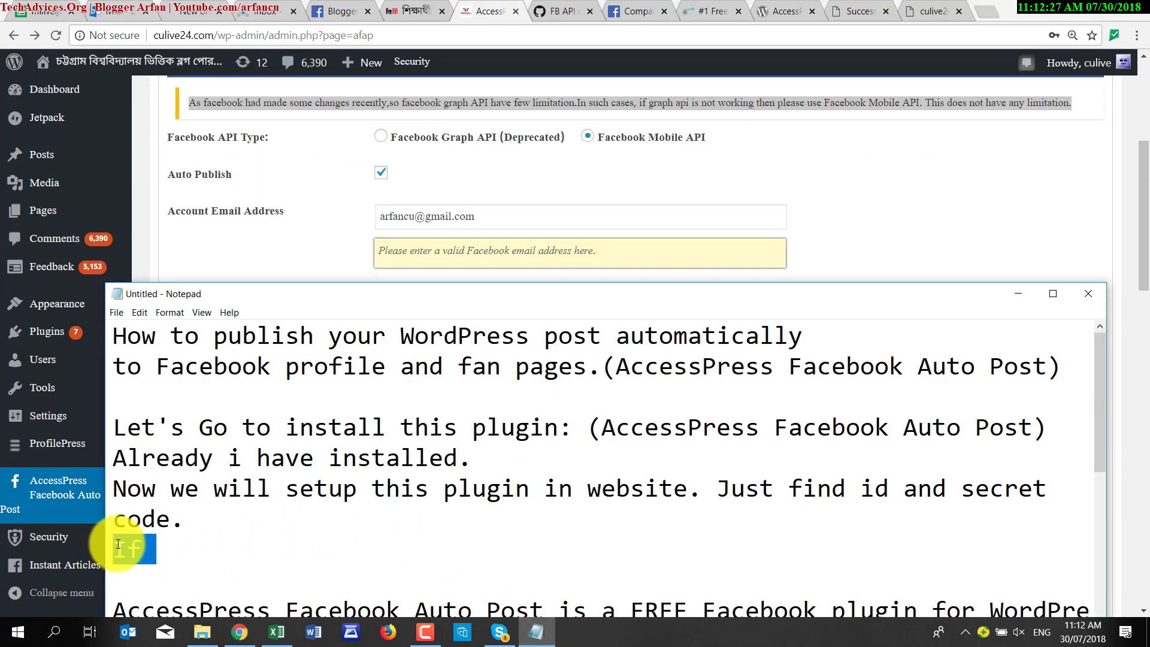
key(ctrl+v)
key(Return)
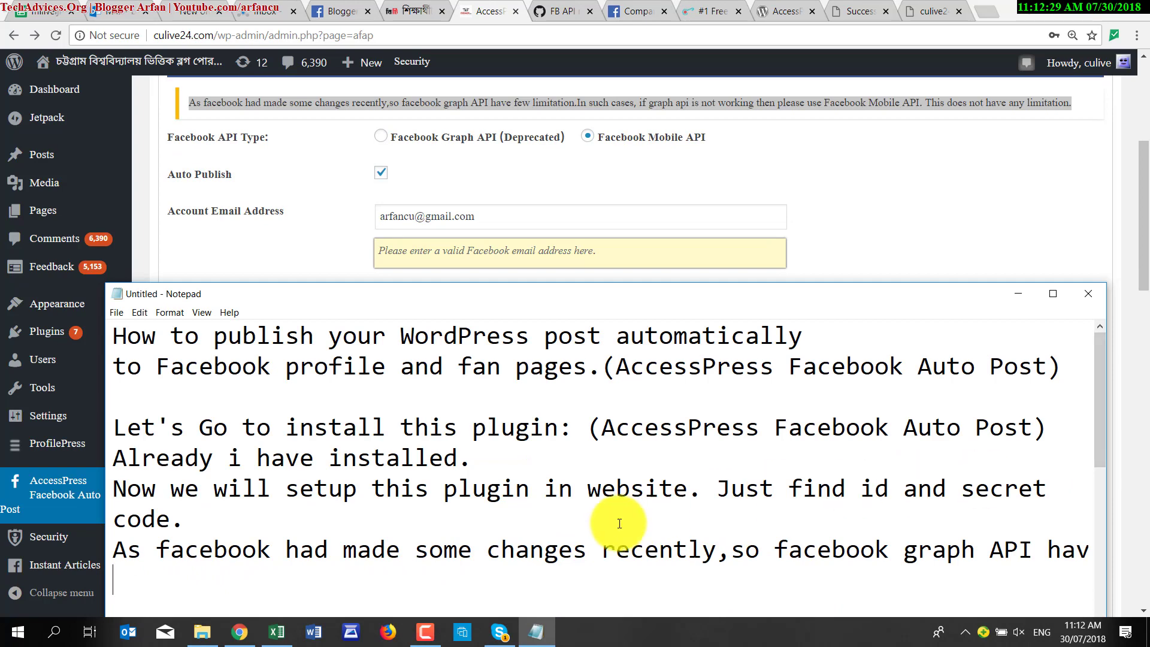
Break the pasted notice into separate lines after "recently,", "limitation." and "working".
click(737, 557)
key(Return)
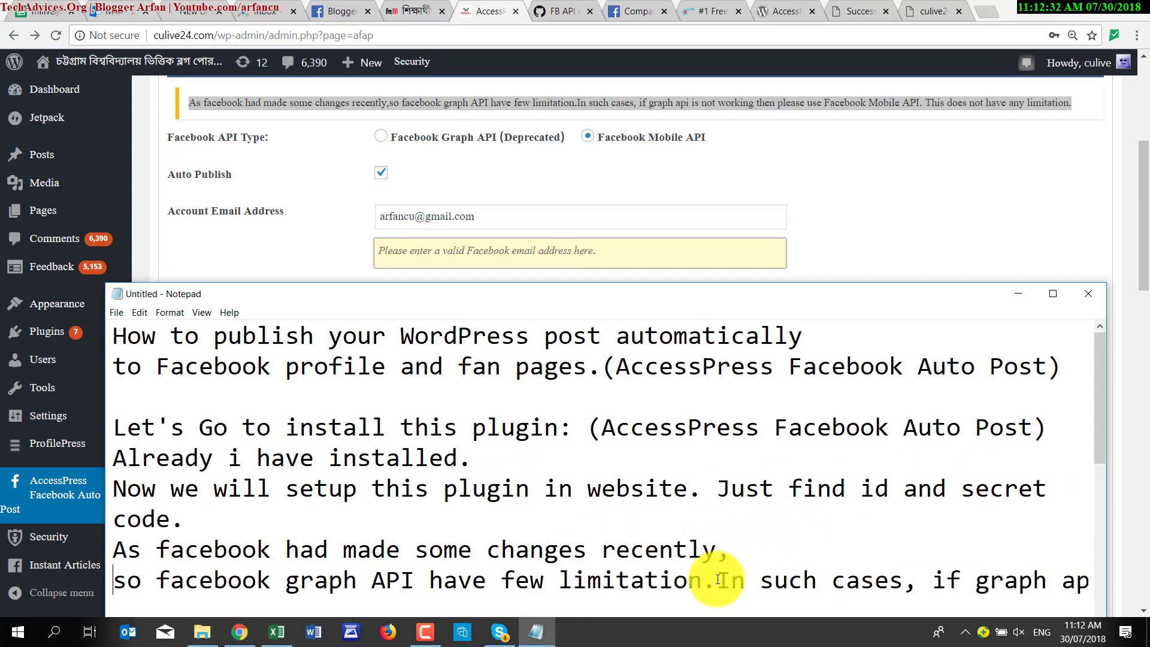
click(718, 580)
key(Return)
click(730, 427)
key(Return)
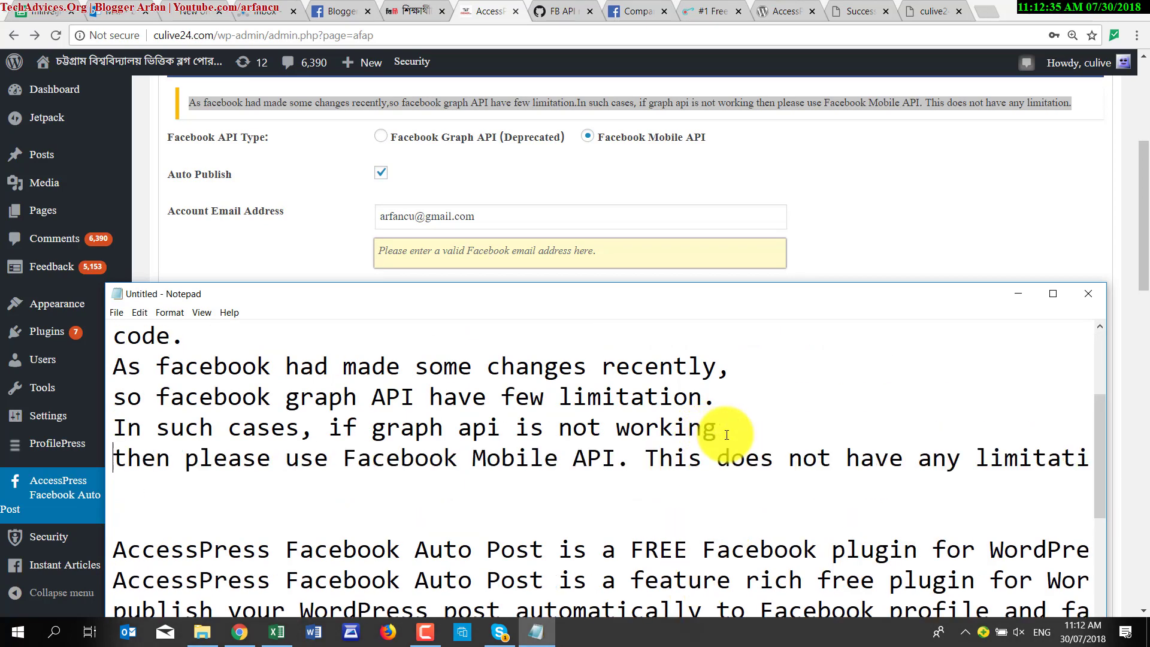
Move "This does not have any limitation." onto its own line and highlight the whole pasted notice in the notes.
click(645, 461)
key(Return)
scroll(629, 467, up, 1)
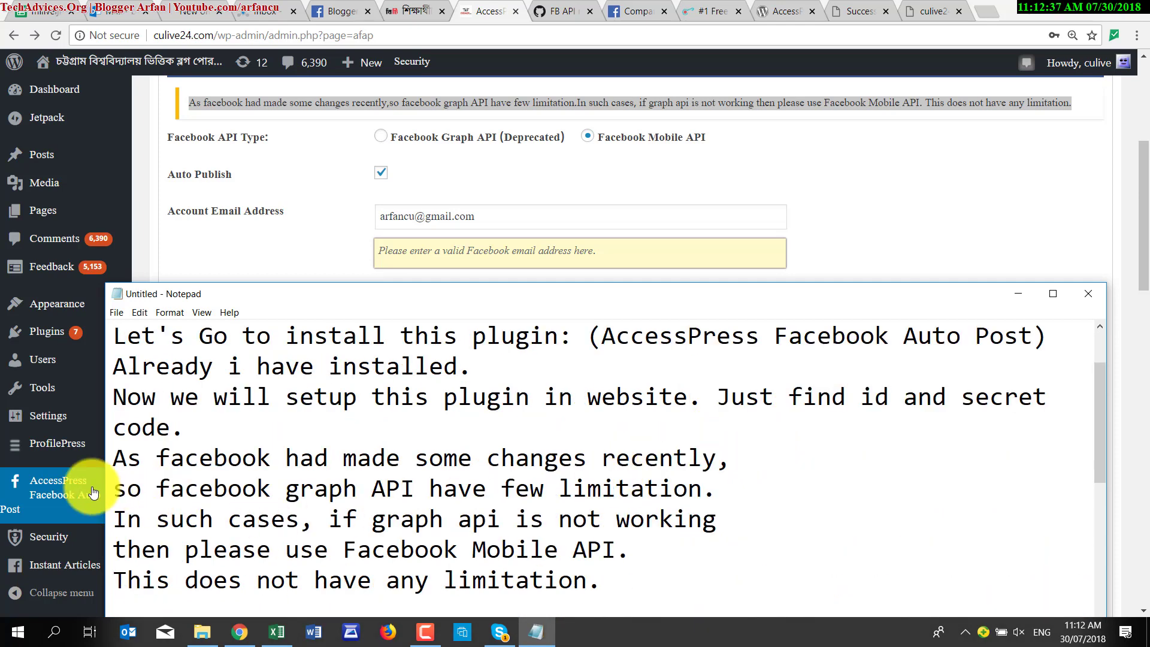
drag(115, 459, 612, 578)
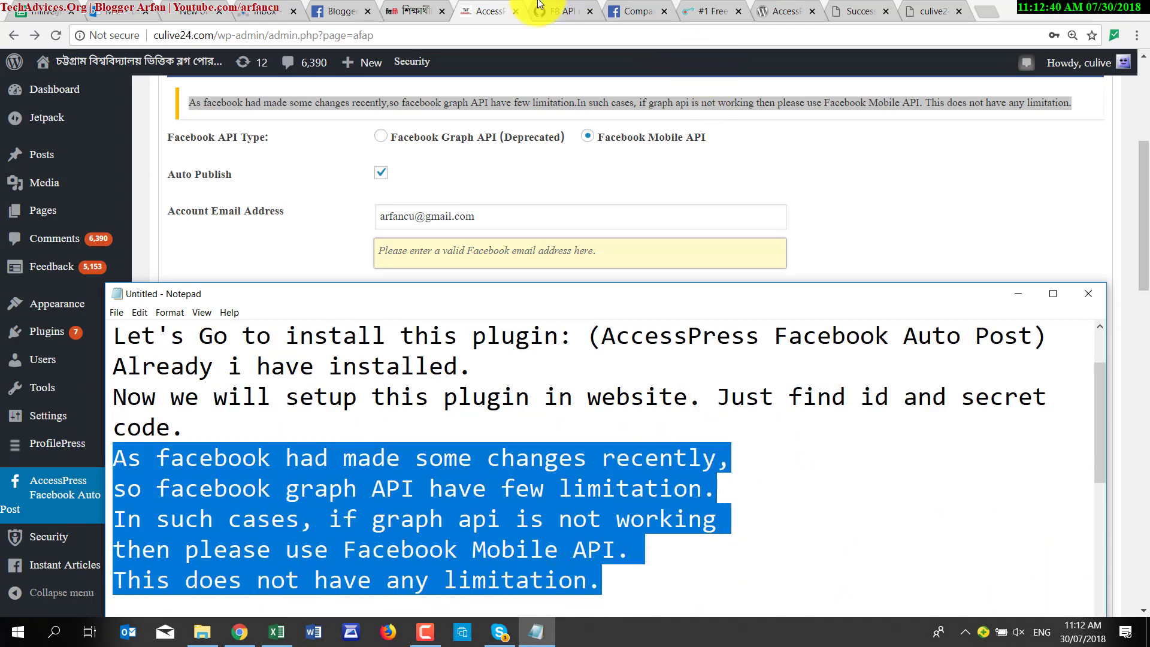
Back in the plugin settings, select the CU news and bdworldnews24.blogspot.com pages in List Of Pages/Groups and look through the other groups.
click(447, 272)
scroll(447, 272, down, 8)
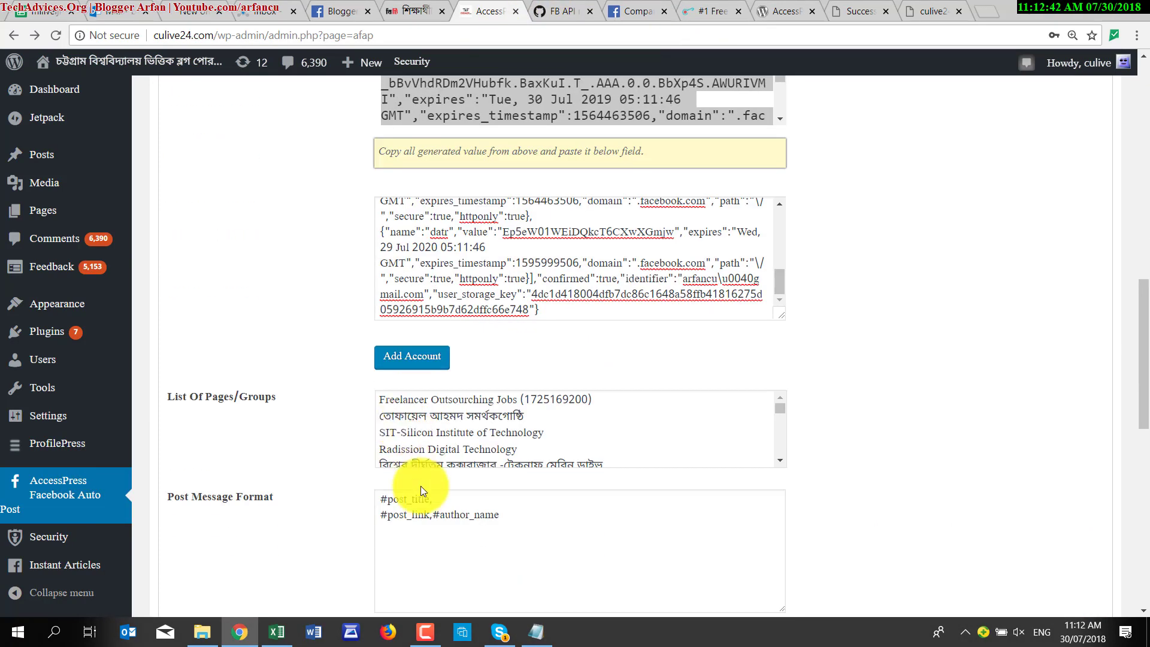
scroll(498, 428, down, 10)
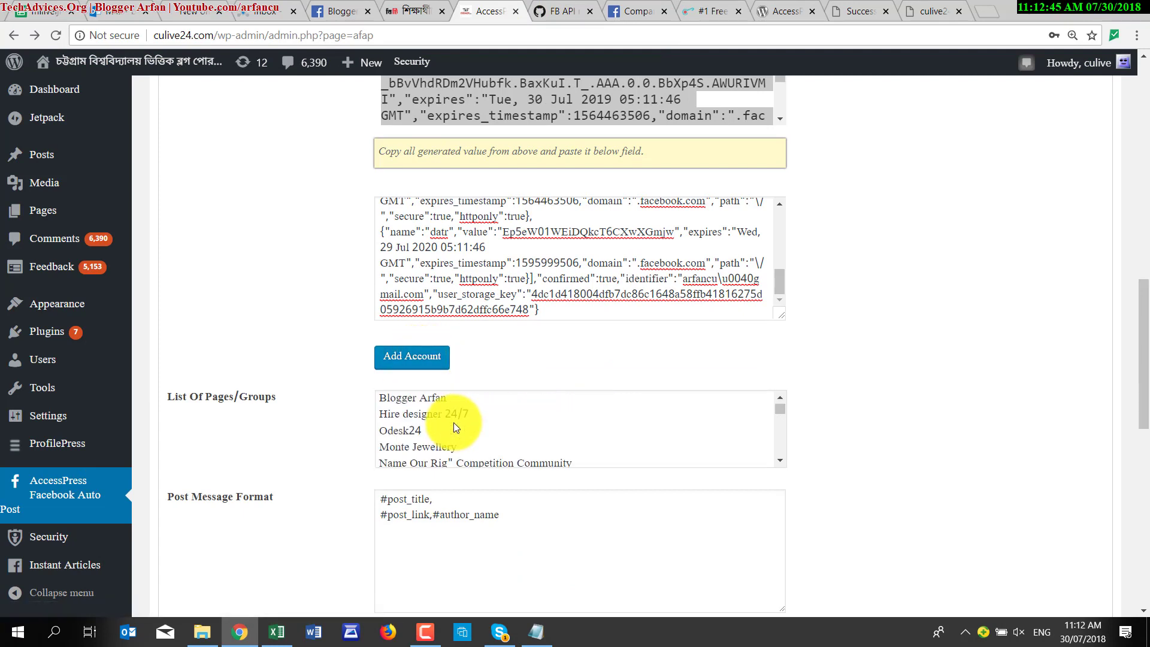
scroll(451, 420, down, 3)
click(451, 458)
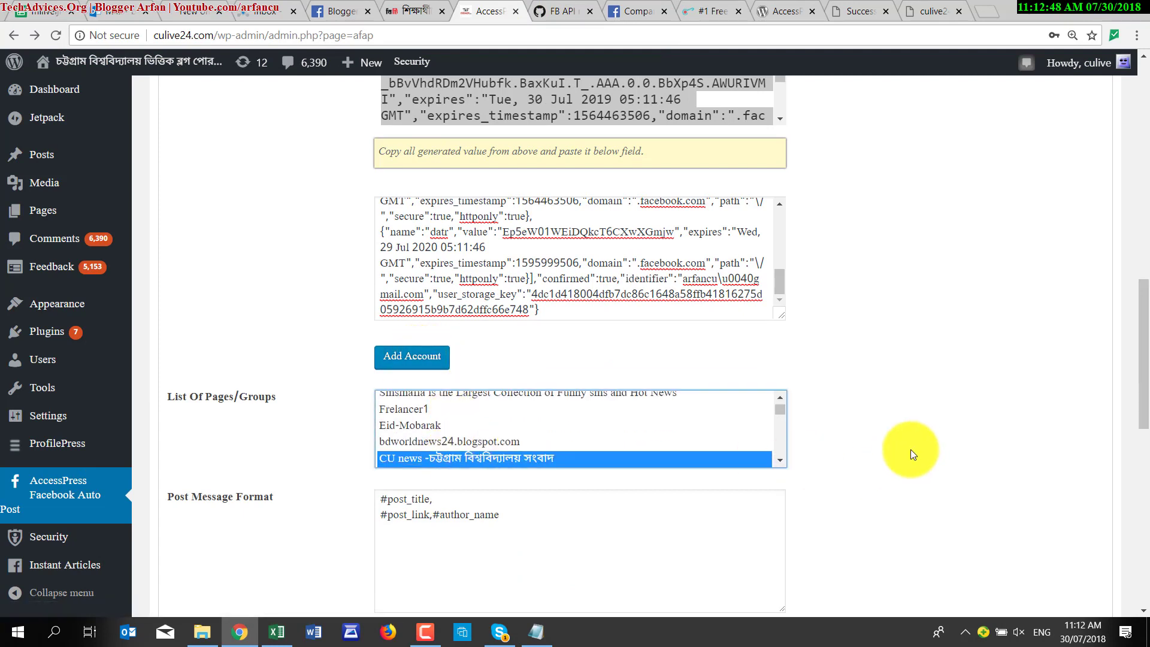
scroll(512, 608, down, 3)
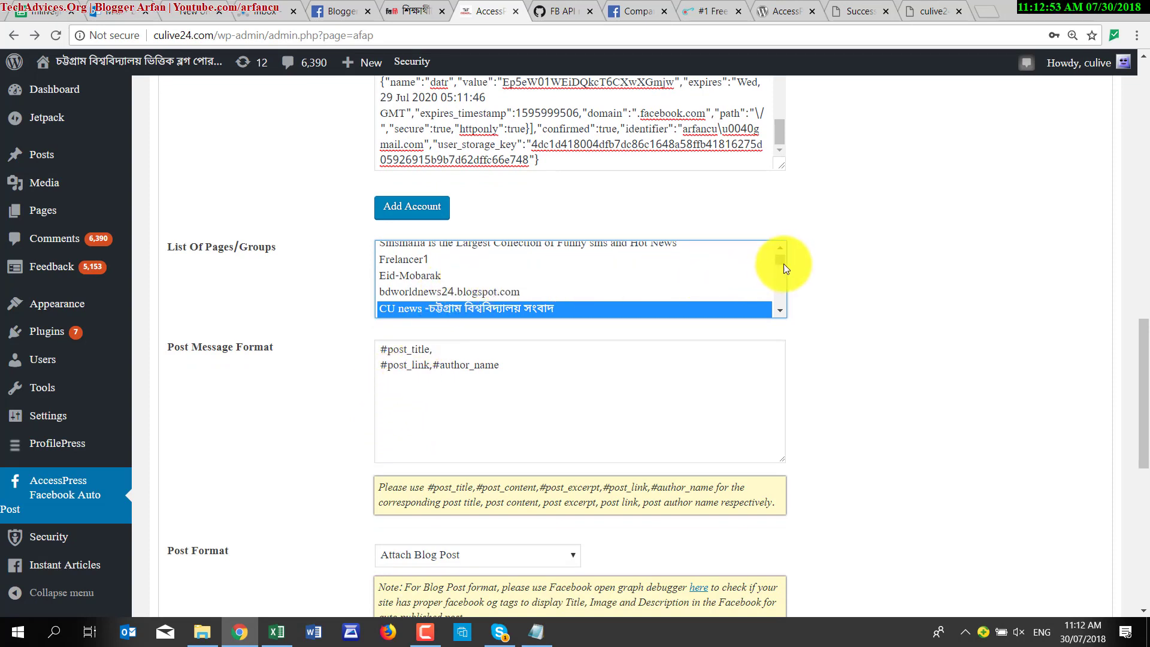
drag(783, 261, 779, 269)
ctrl+click(544, 278)
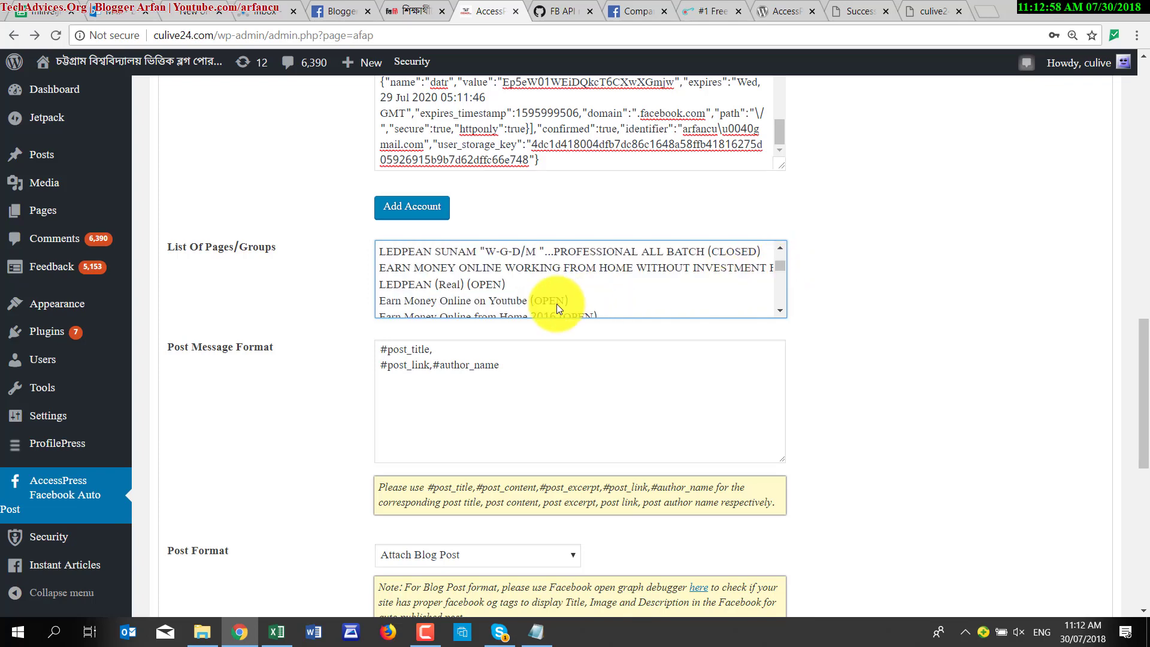
scroll(557, 305, down, 10)
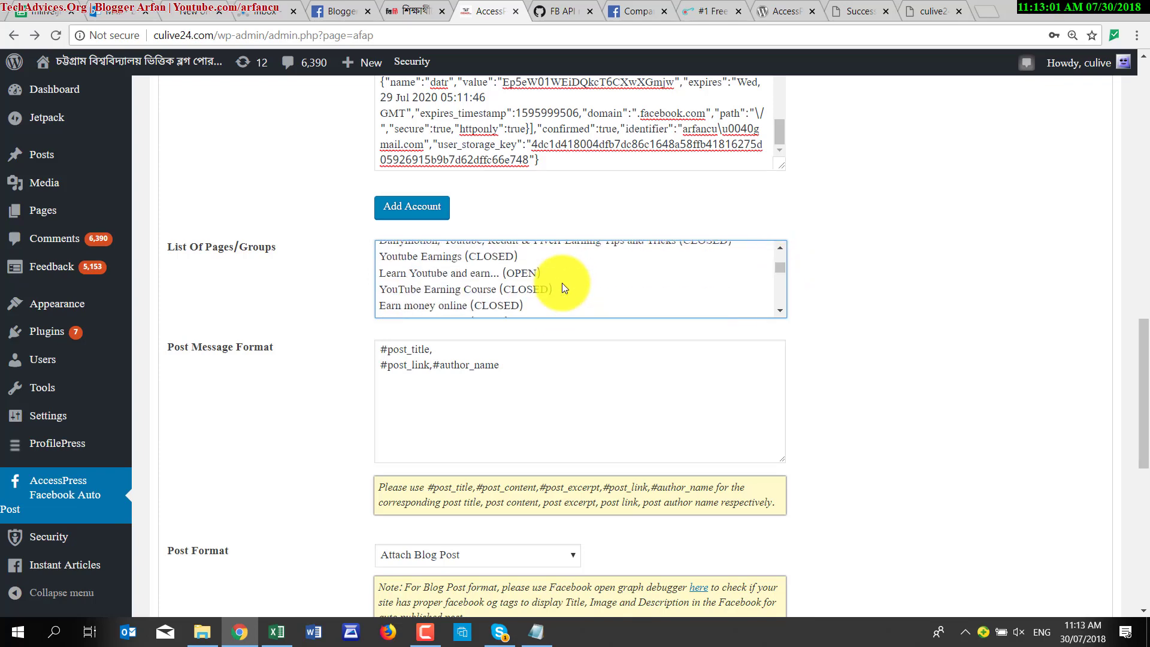
mouse_move(779, 268)
mouse_down()
mouse_move(767, 311)
mouse_move(771, 254)
mouse_up()
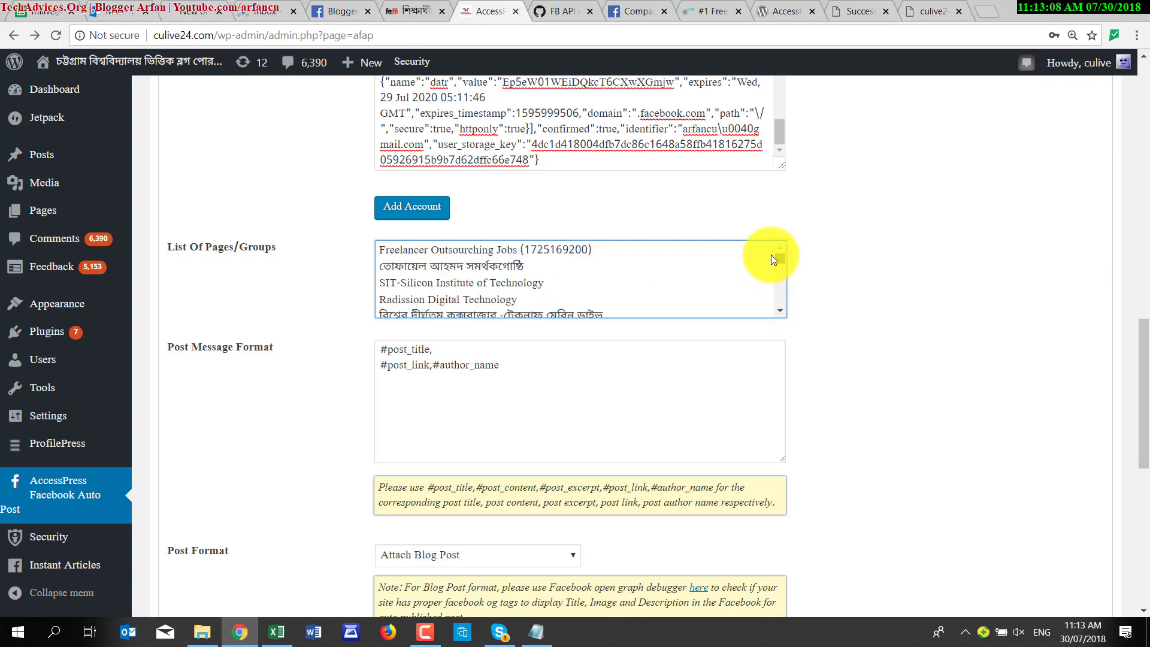
Keep the post format as Attach Blog Post, select All under Categories for Auto Post and save the settings.
scroll(467, 406, down, 4)
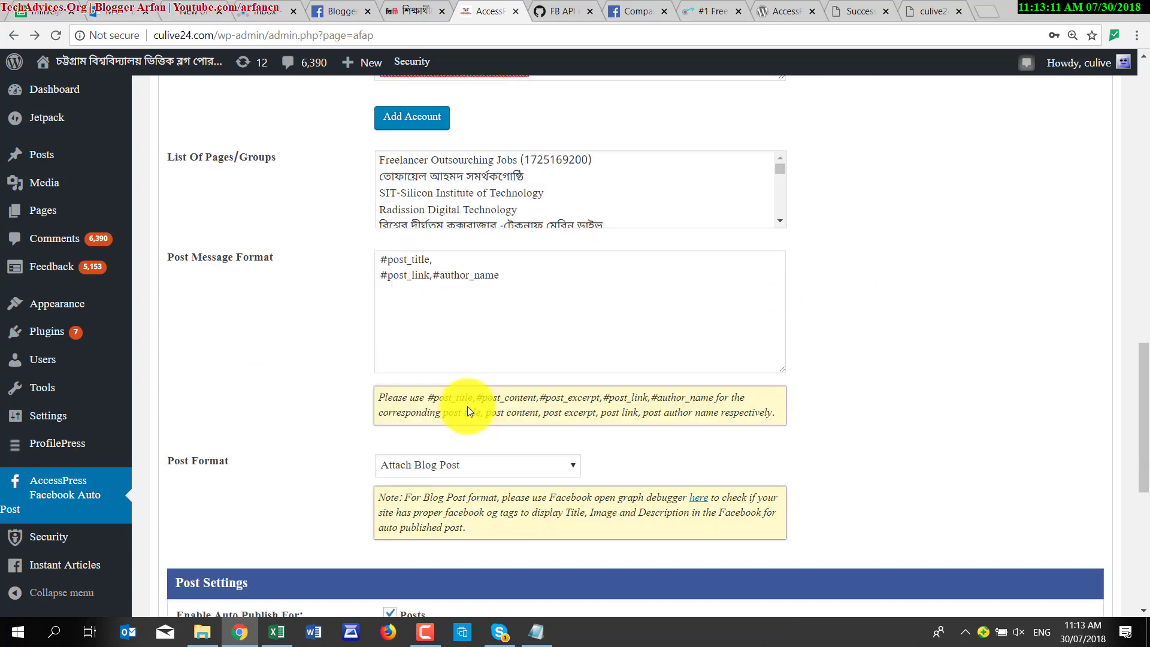
scroll(379, 418, up, 1)
click(432, 249)
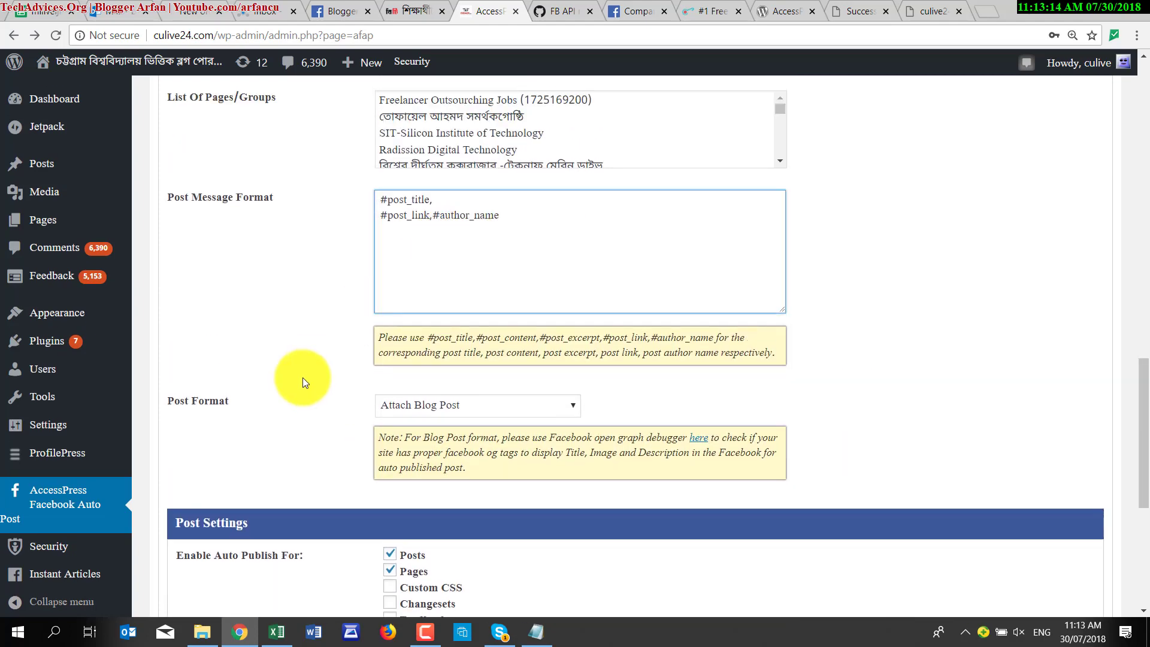
click(433, 414)
click(626, 397)
scroll(411, 351, down, 5)
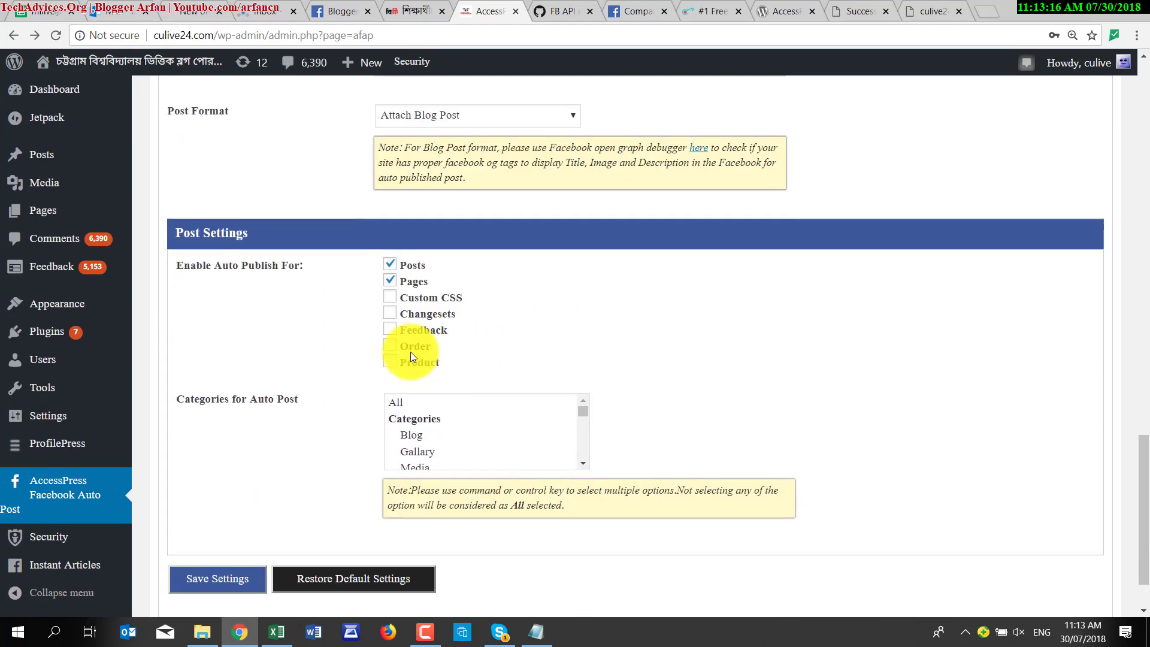
scroll(362, 514, down, 1)
click(398, 325)
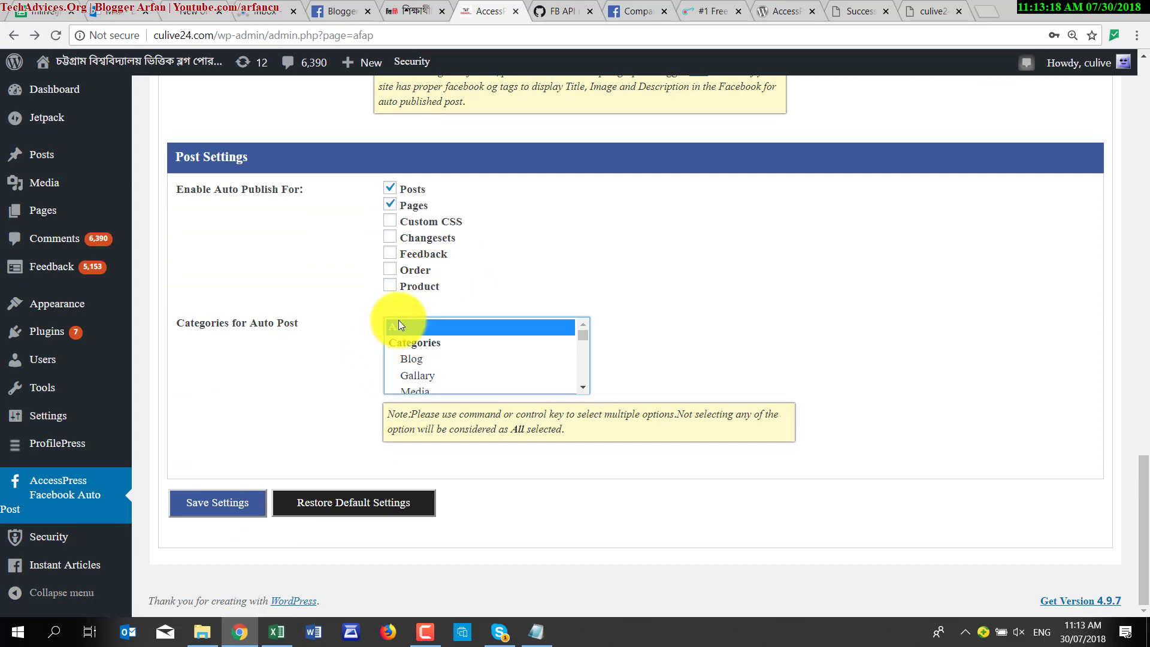
click(202, 516)
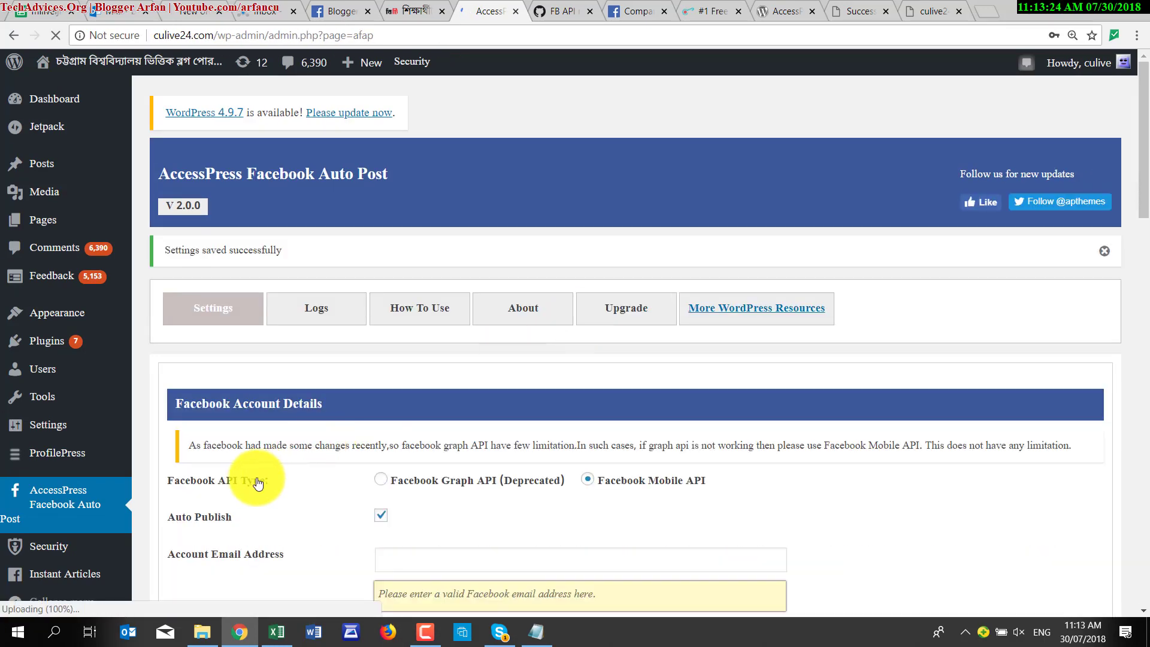
Review the saved plugin settings, from the Facebook account details and pages list down to the auto-publish post types.
mouse_move(43, 220)
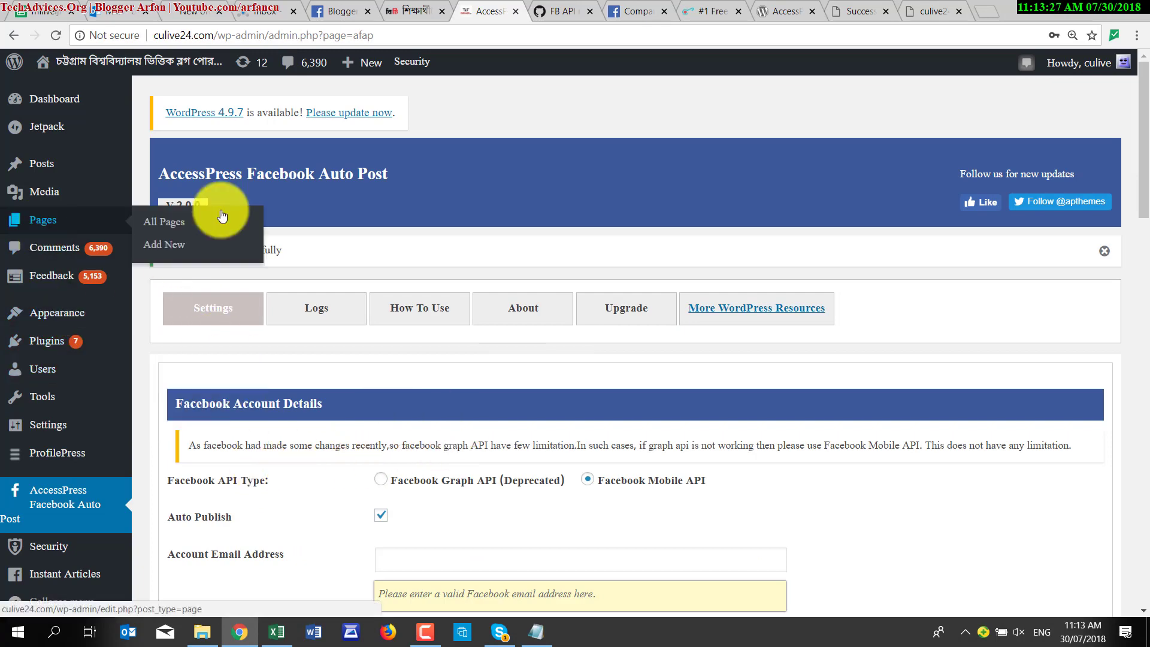
scroll(509, 252, down, 4)
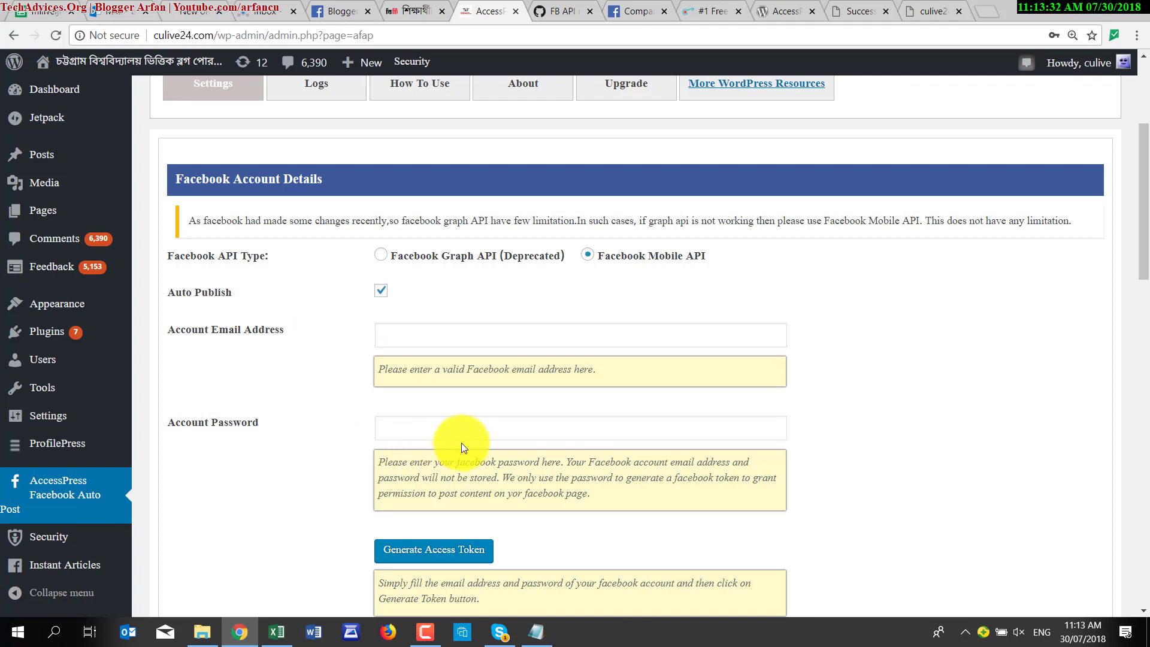
scroll(321, 159, up, 1)
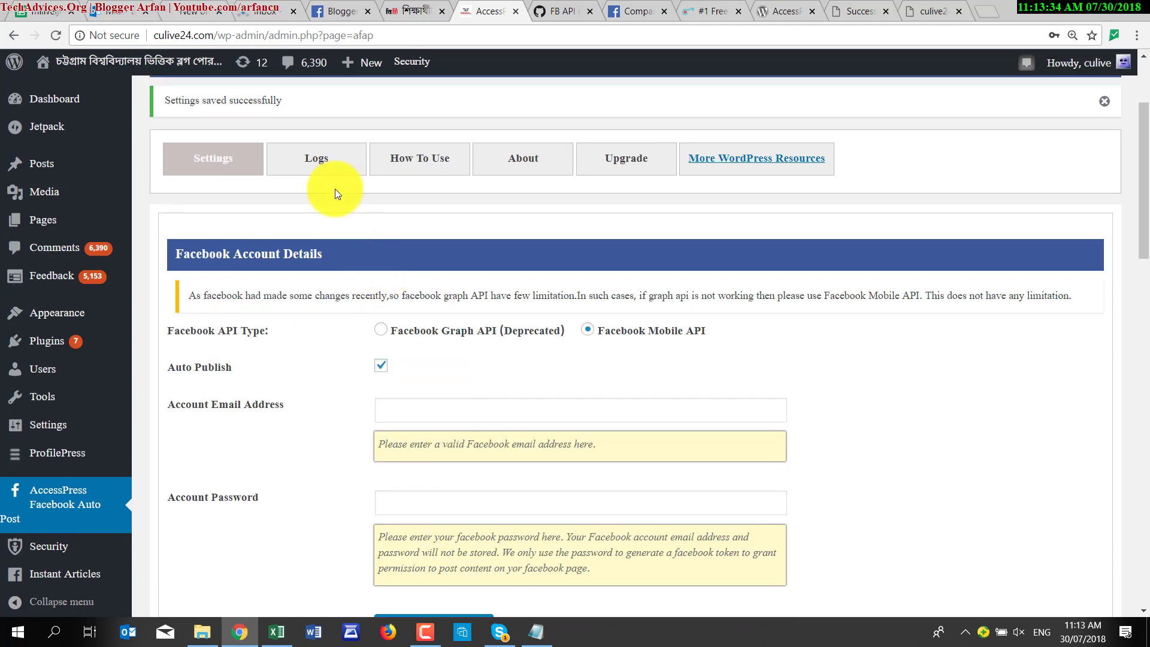
scroll(411, 380, down, 9)
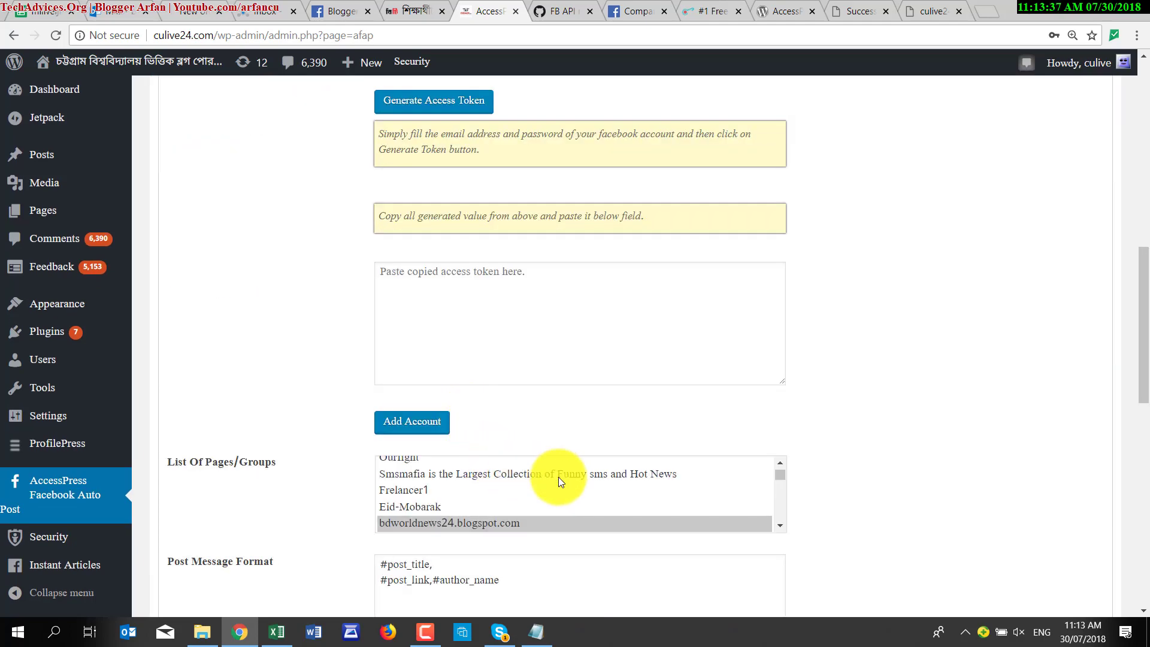
scroll(737, 534, up, 2)
scroll(772, 538, up, 5)
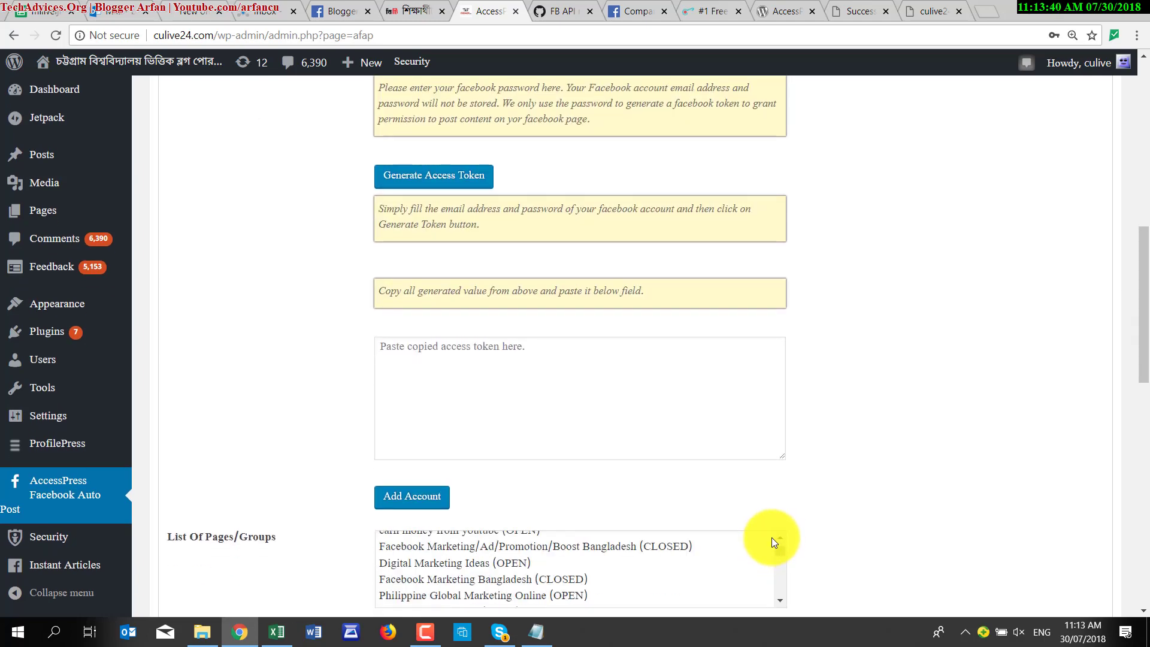
scroll(731, 554, down, 2)
scroll(926, 387, up, 7)
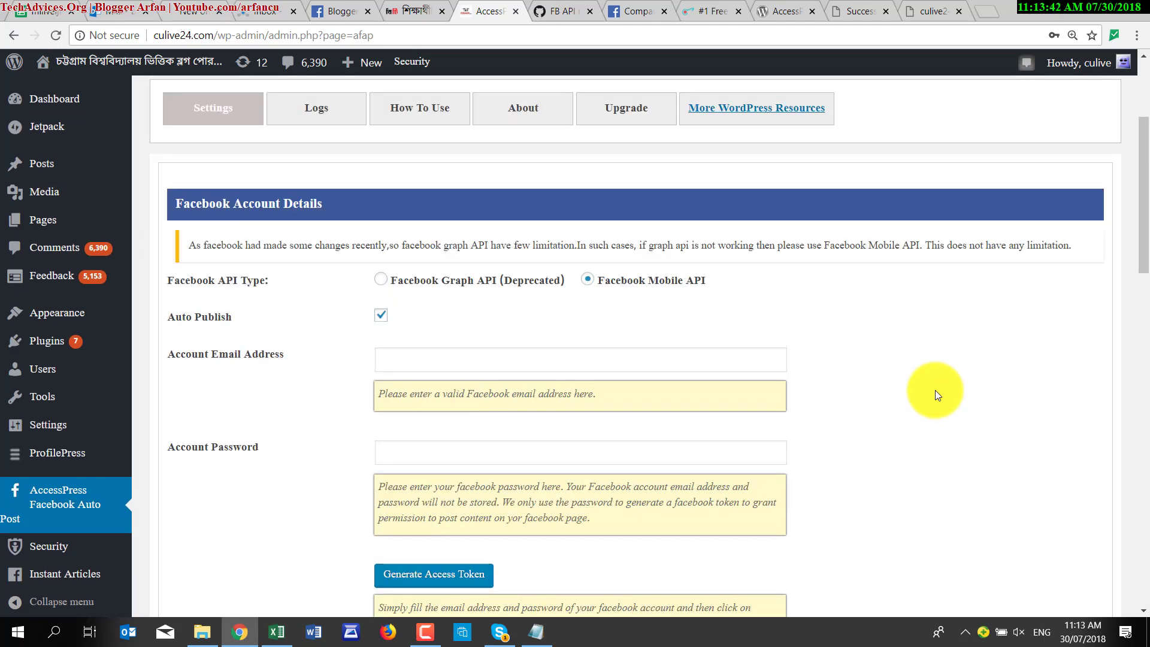
scroll(360, 354, down, 3)
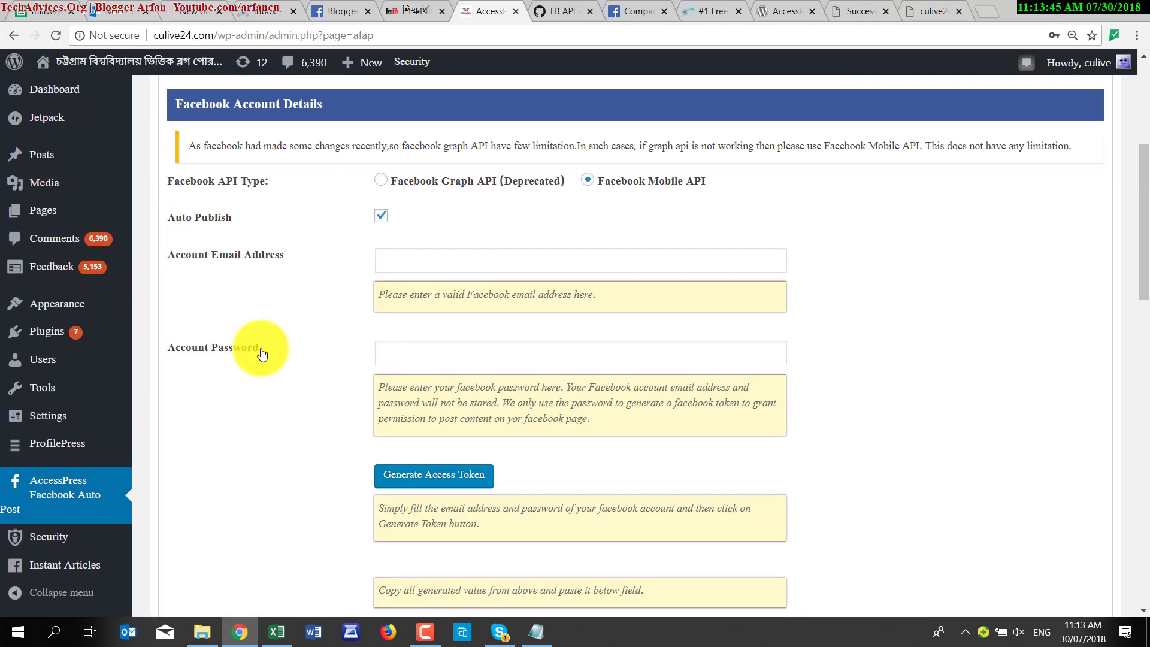
scroll(488, 360, down, 7)
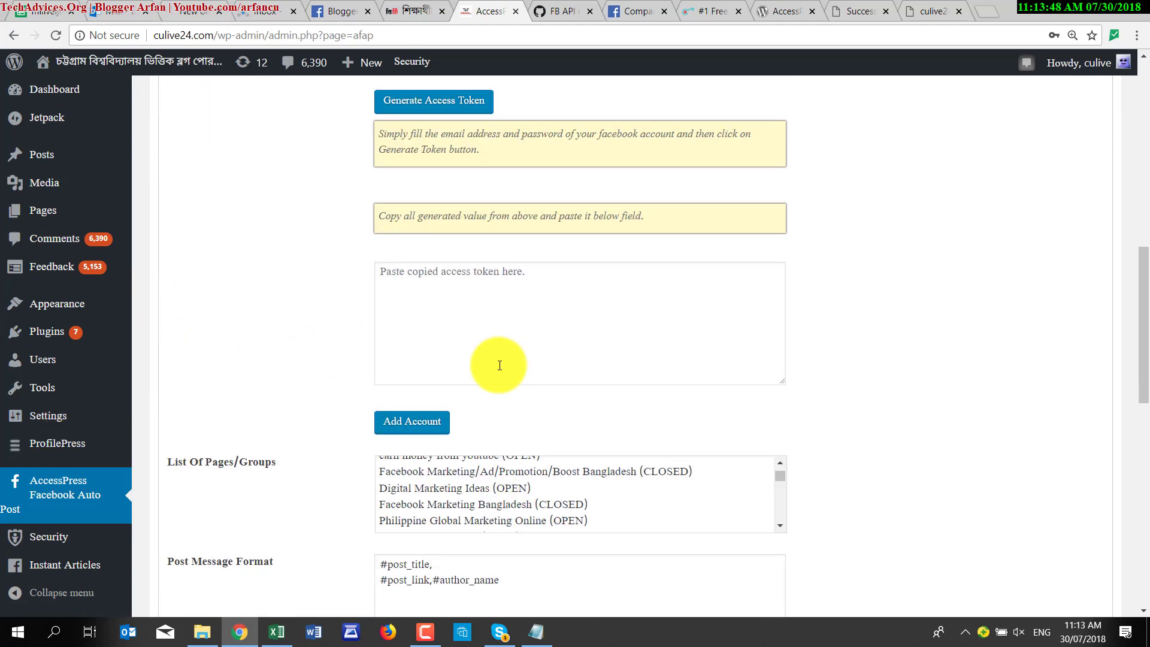
scroll(434, 399, down, 5)
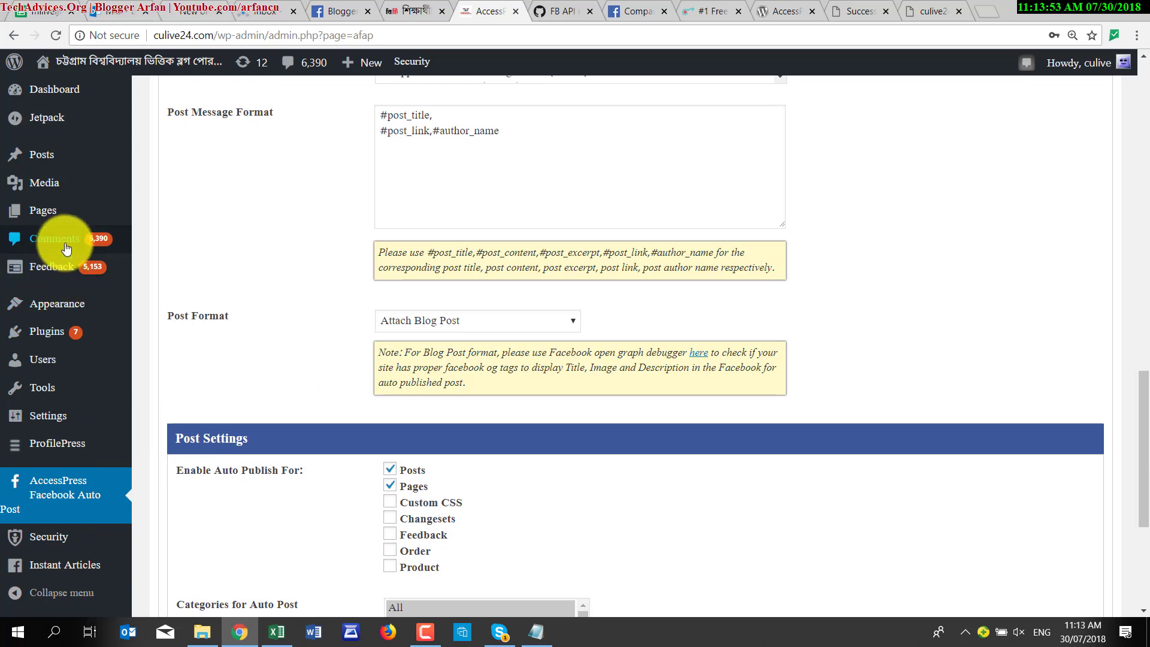
Open the list of all posts in the WordPress admin.
mouse_move(68, 308)
click(168, 157)
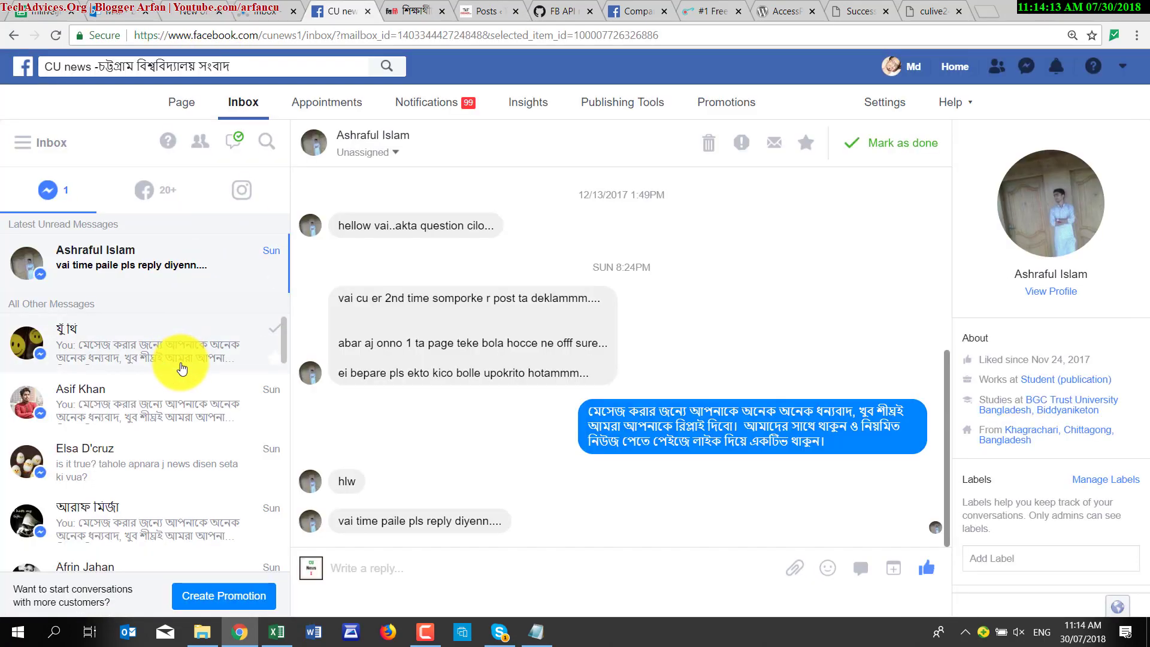
In the CU news page's Facebook inbox, open the conversation with the long shuttle train report and copy its headline.
click(187, 364)
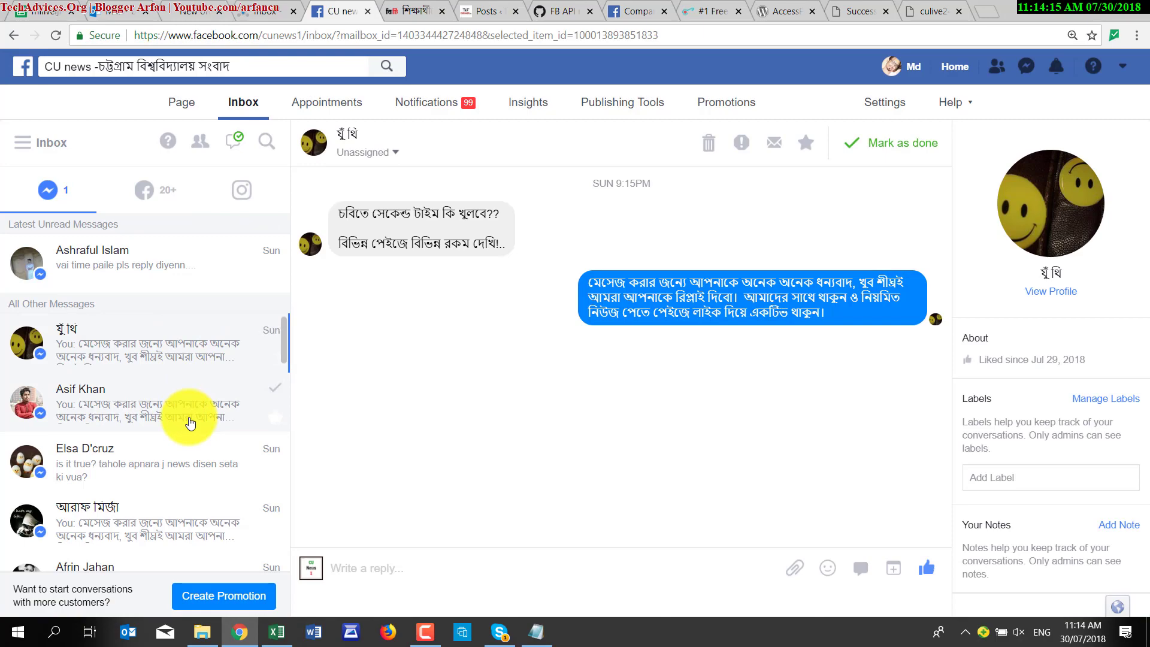
click(185, 417)
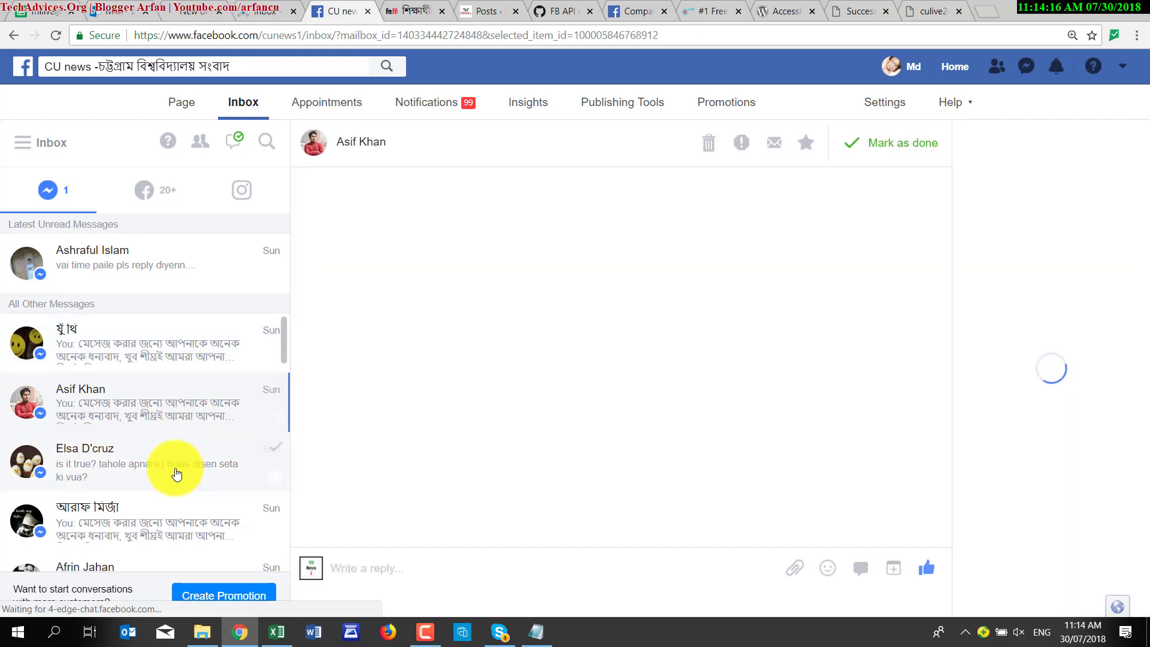
scroll(553, 459, down, 1)
scroll(696, 476, up, 15)
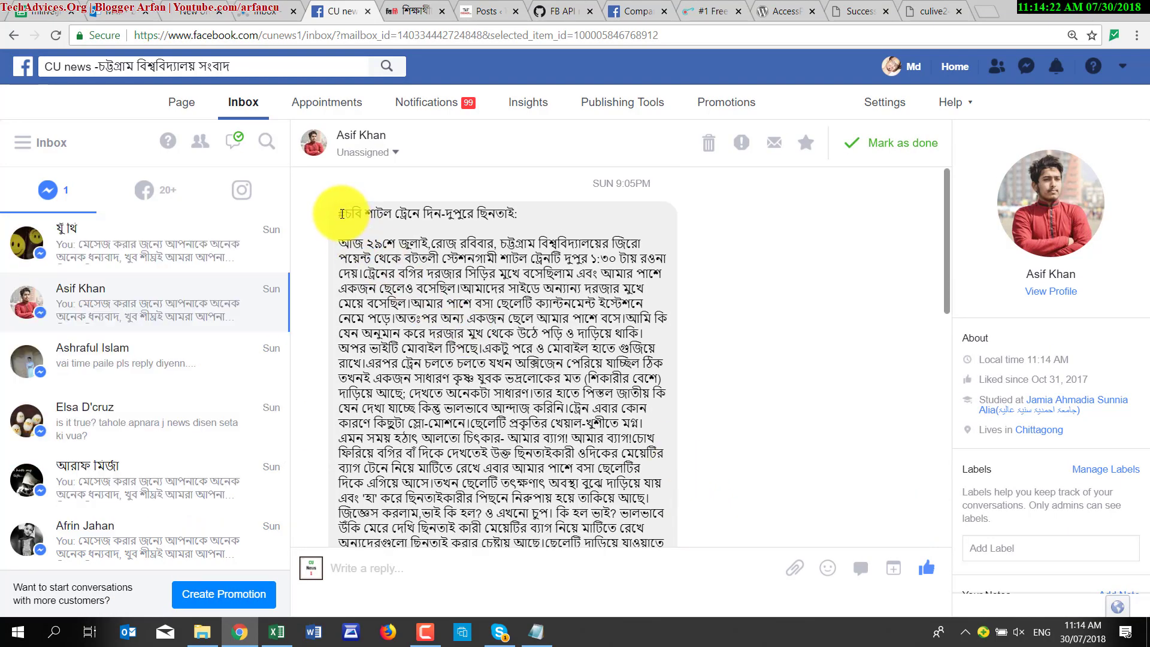
drag(337, 213, 519, 215)
right_click(497, 216)
click(516, 235)
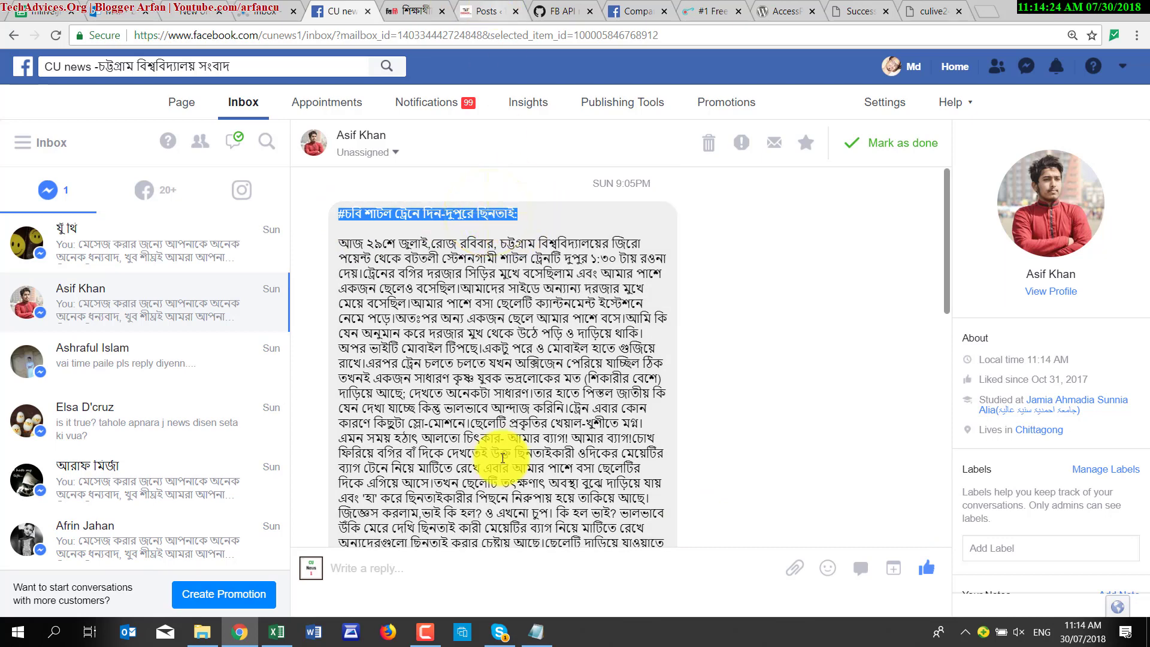
Add "Now already set up the plugin in my wordpress site. now checking" and "if it works or not" below the notice in the Notepad notes.
click(536, 632)
scroll(641, 422, down, 3)
scroll(599, 402, up, 1)
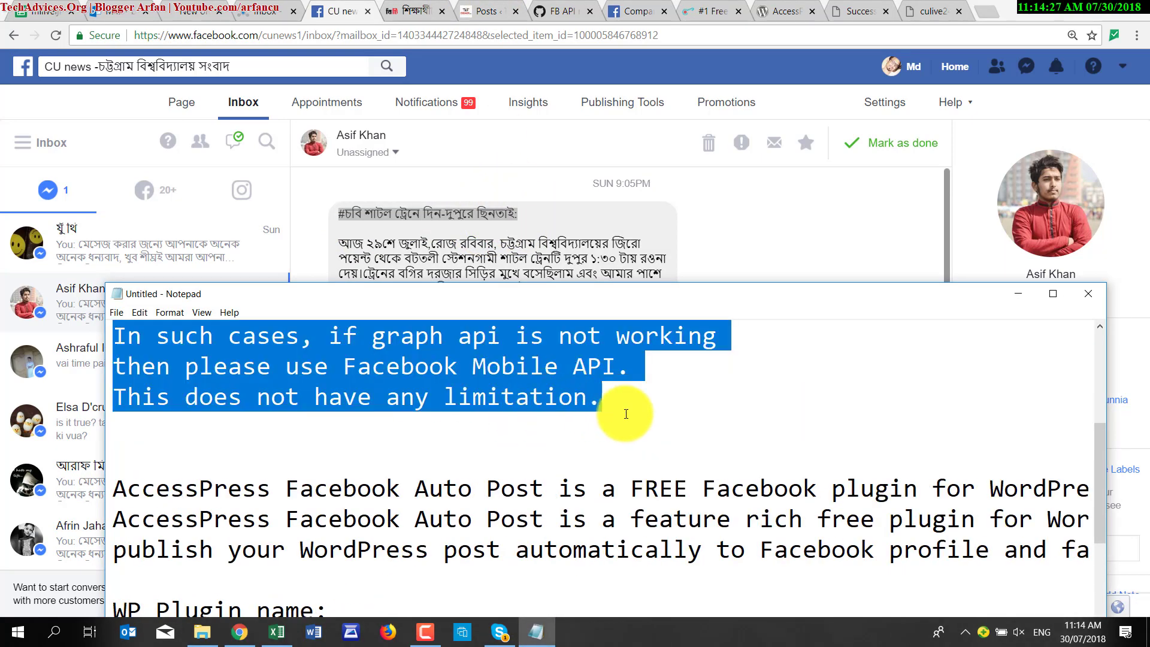
click(635, 412)
key(Return)
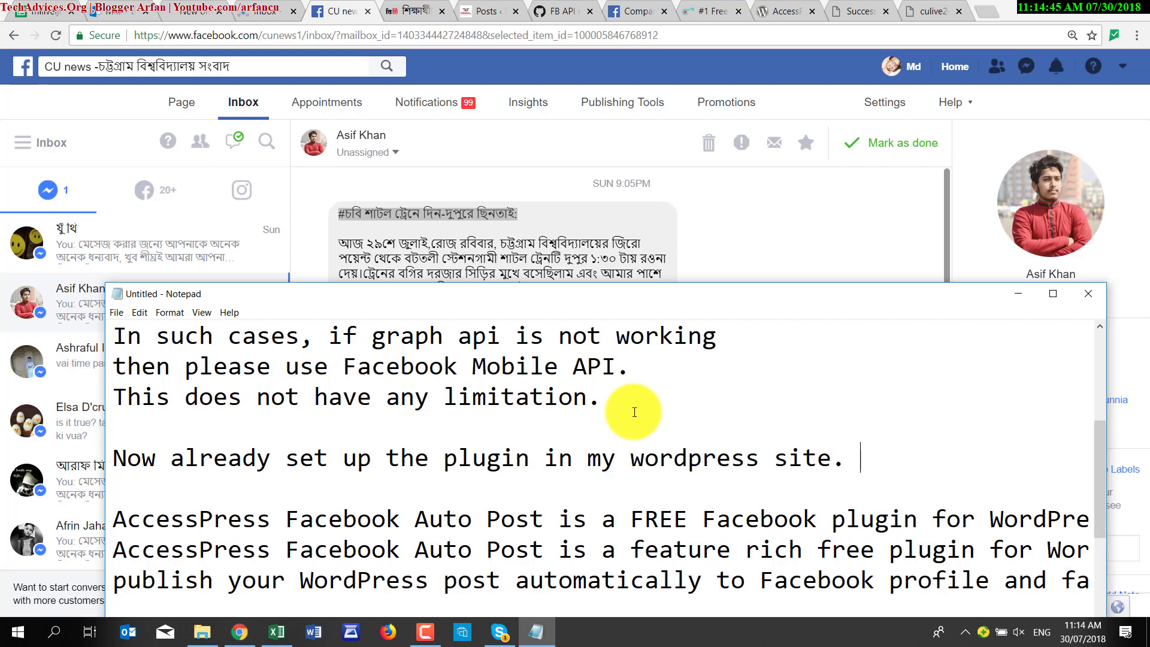
key(Return)
text(if it works or not)
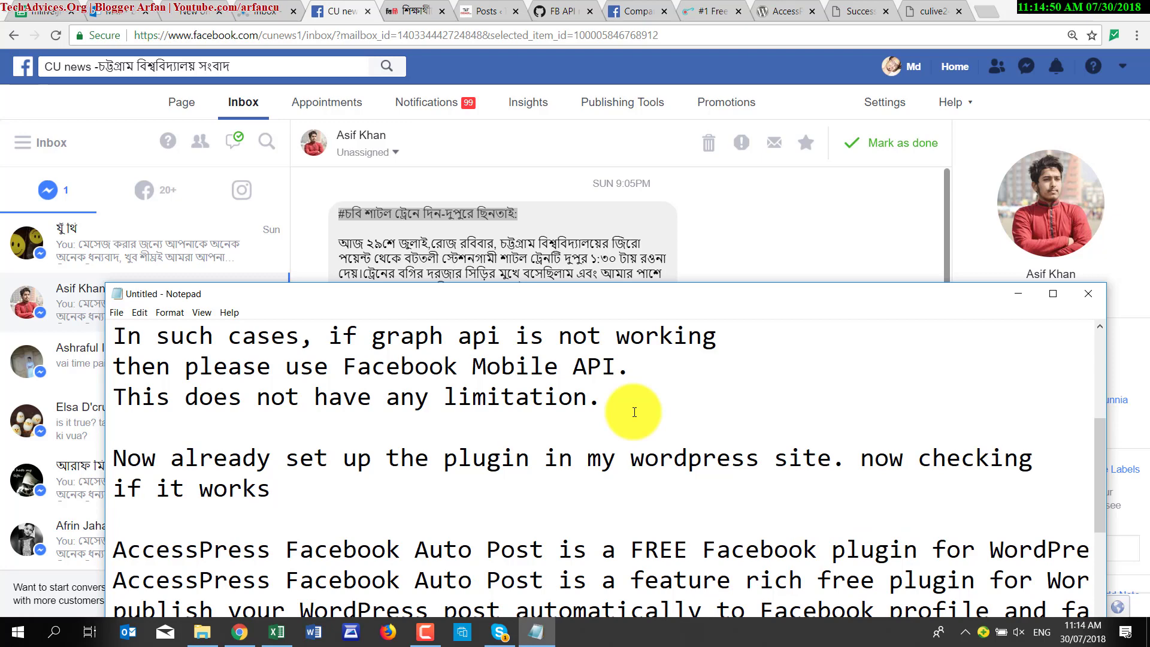
Return to the WordPress posts, start a new post and paste the copied headline as its title.
click(485, 6)
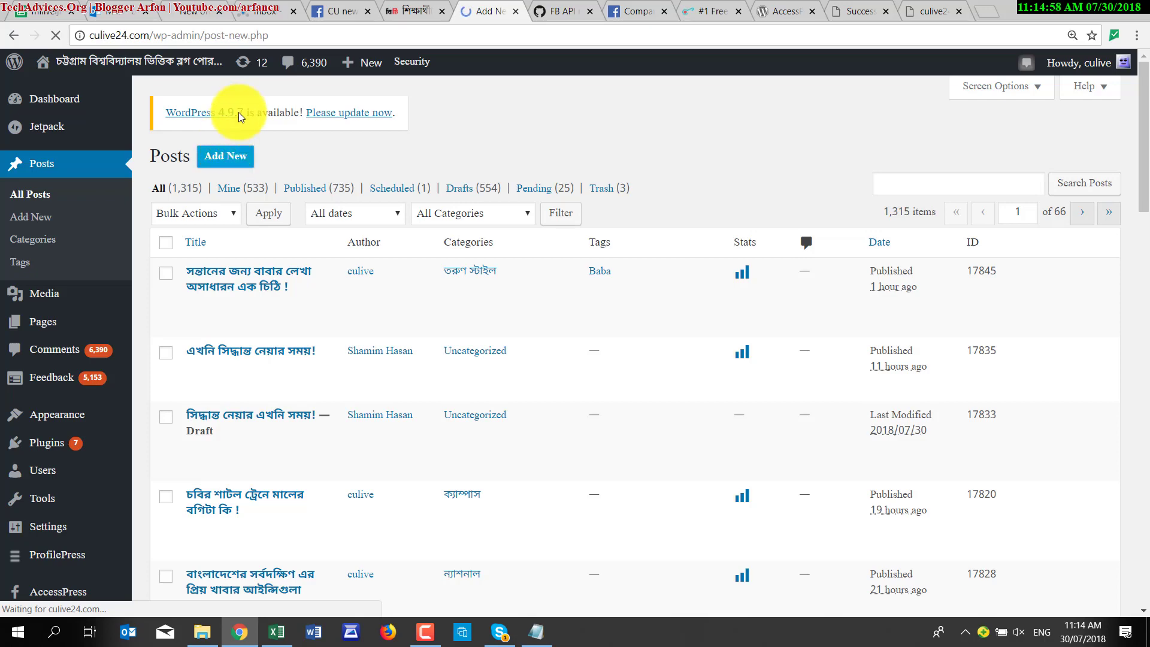
click(324, 204)
key(ctrl+v)
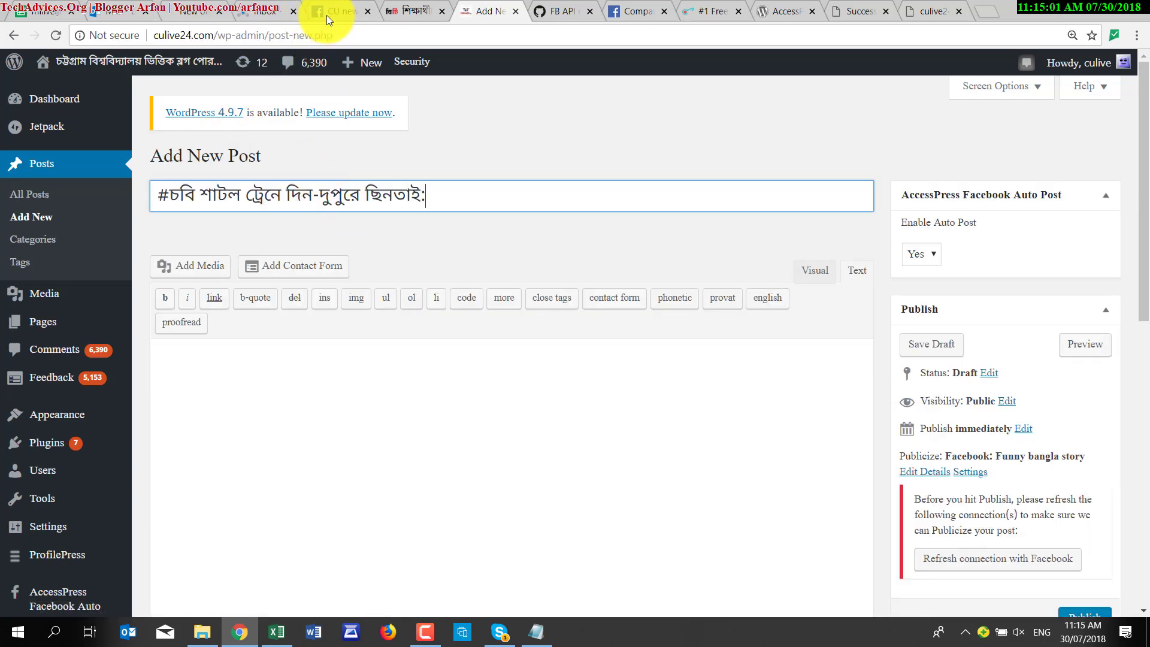
Copy the full report text below the headline in the Facebook message and paste it into the new post's content.
click(335, 11)
drag(339, 244, 550, 449)
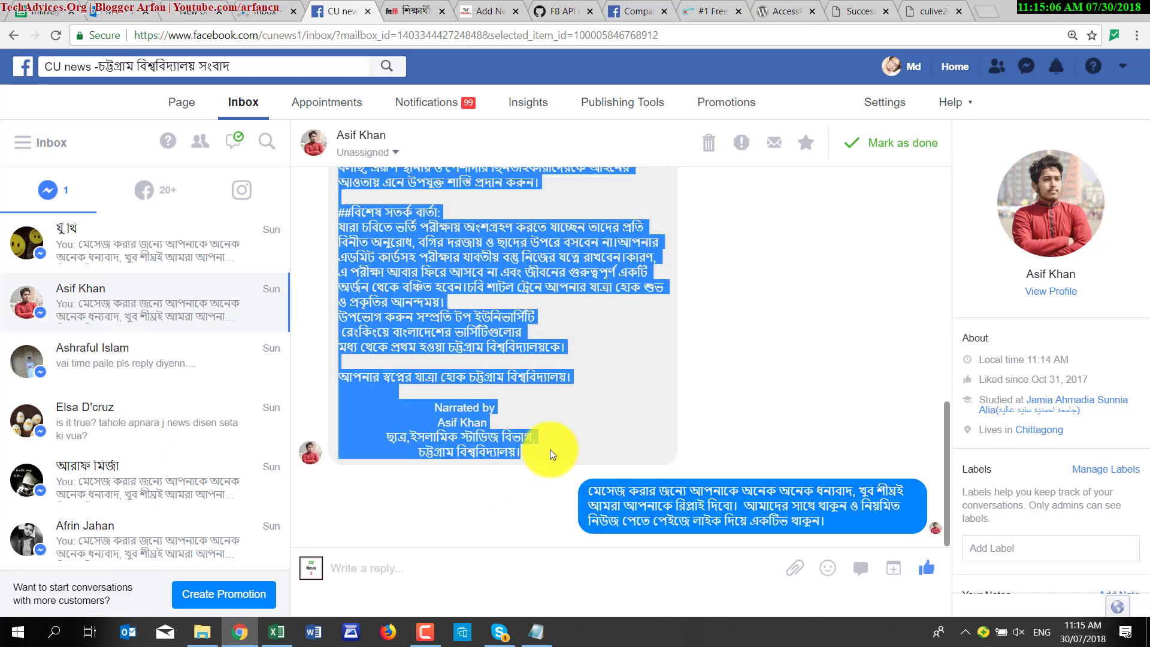
click(485, 11)
click(288, 362)
key(ctrl+v)
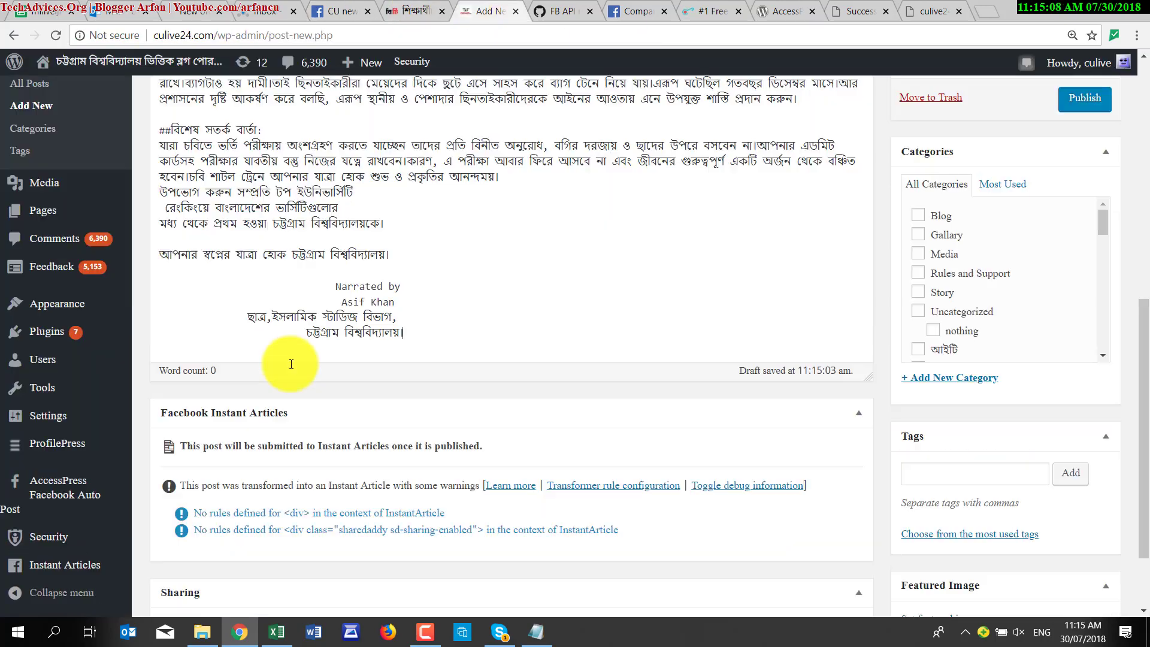
Look through the new post's auto-post, publish, category and tag settings before publishing.
scroll(642, 346, up, 5)
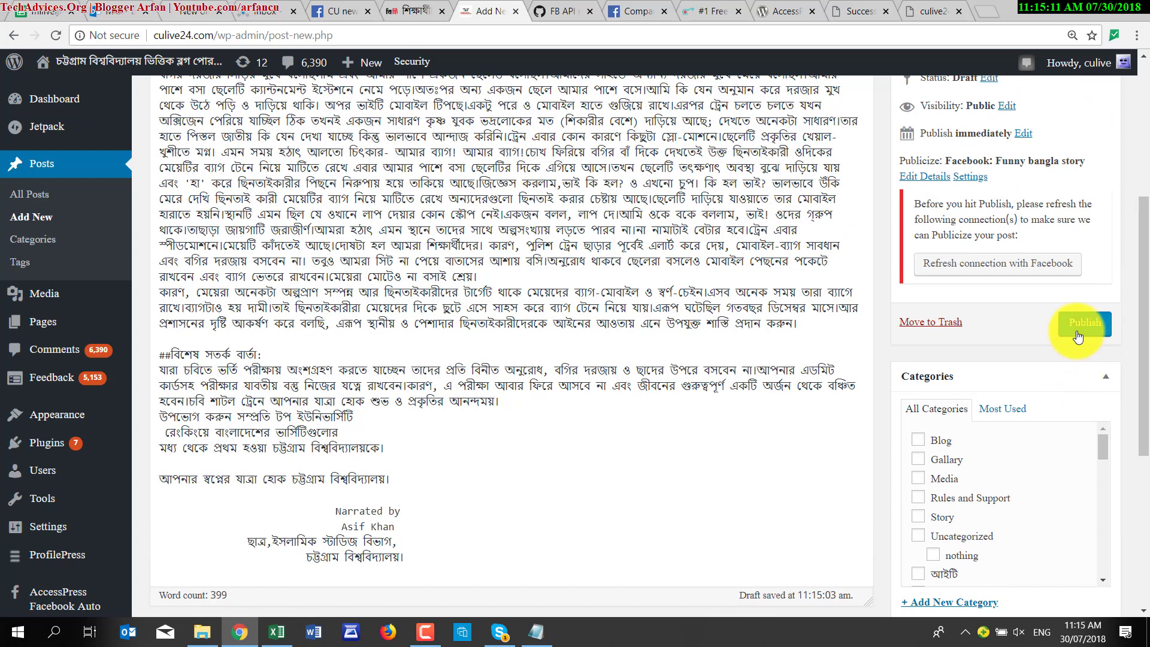
scroll(1060, 285, up, 1)
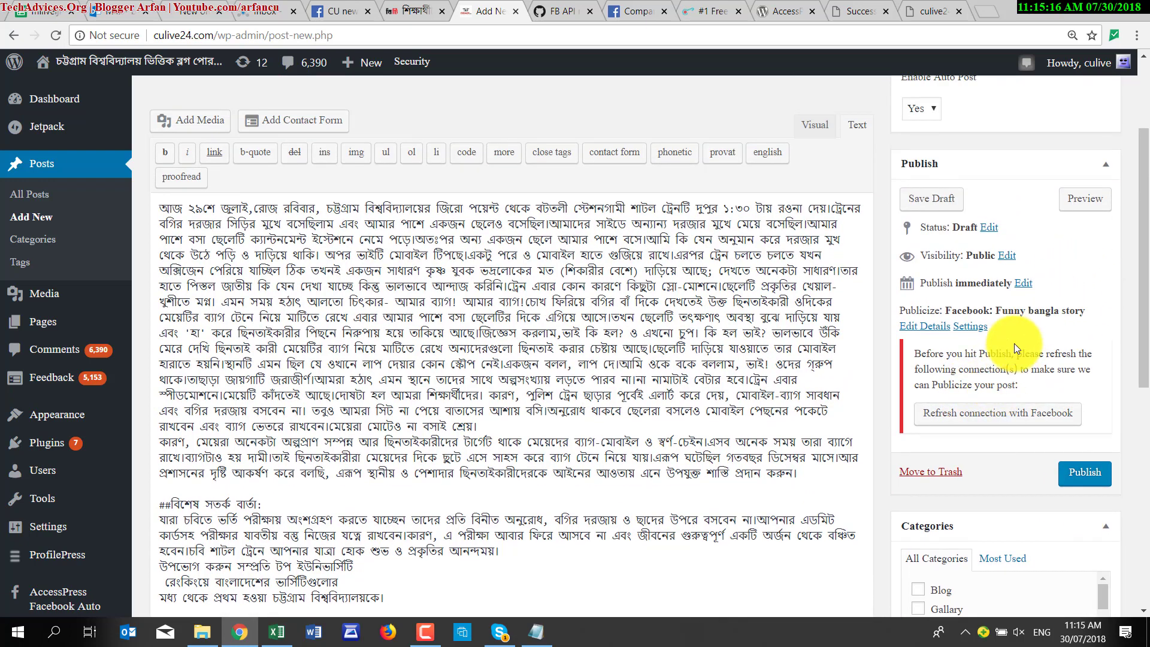
scroll(993, 268, up, 2)
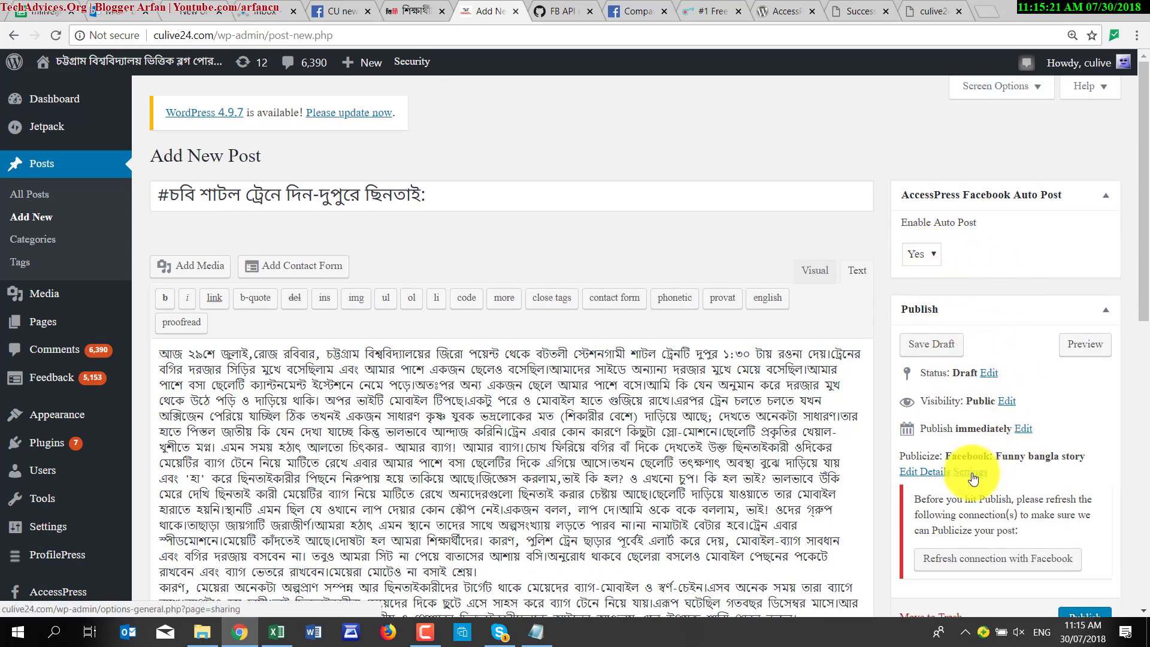
scroll(980, 474, down, 1)
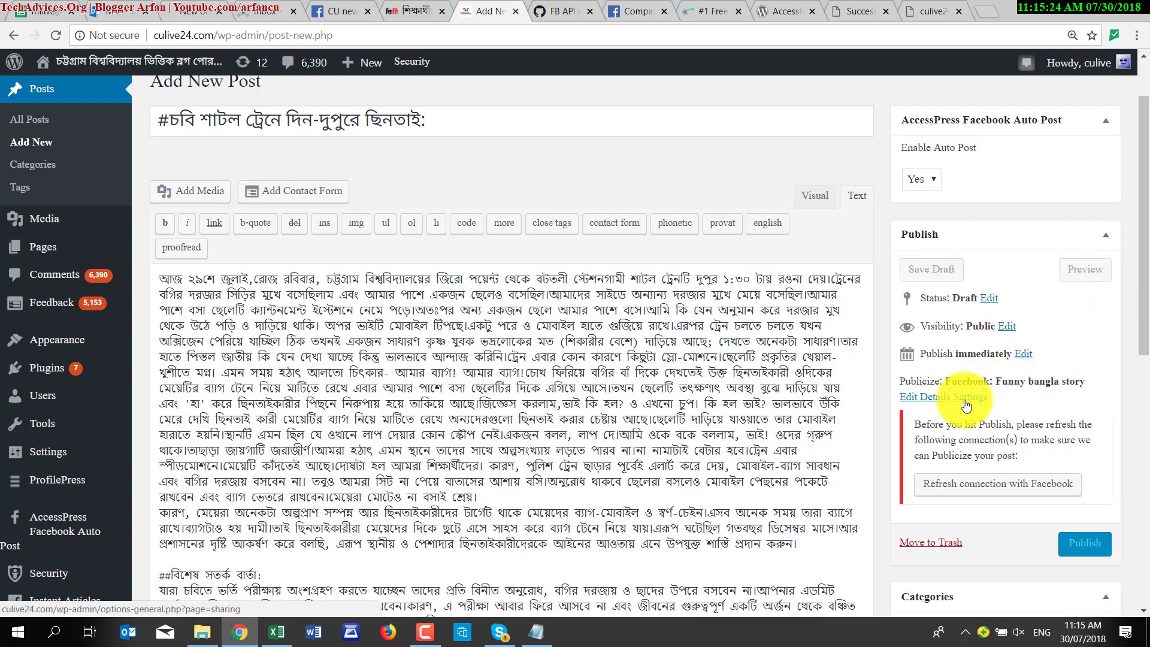
scroll(1008, 386, down, 2)
scroll(1029, 402, down, 2)
scroll(984, 420, down, 3)
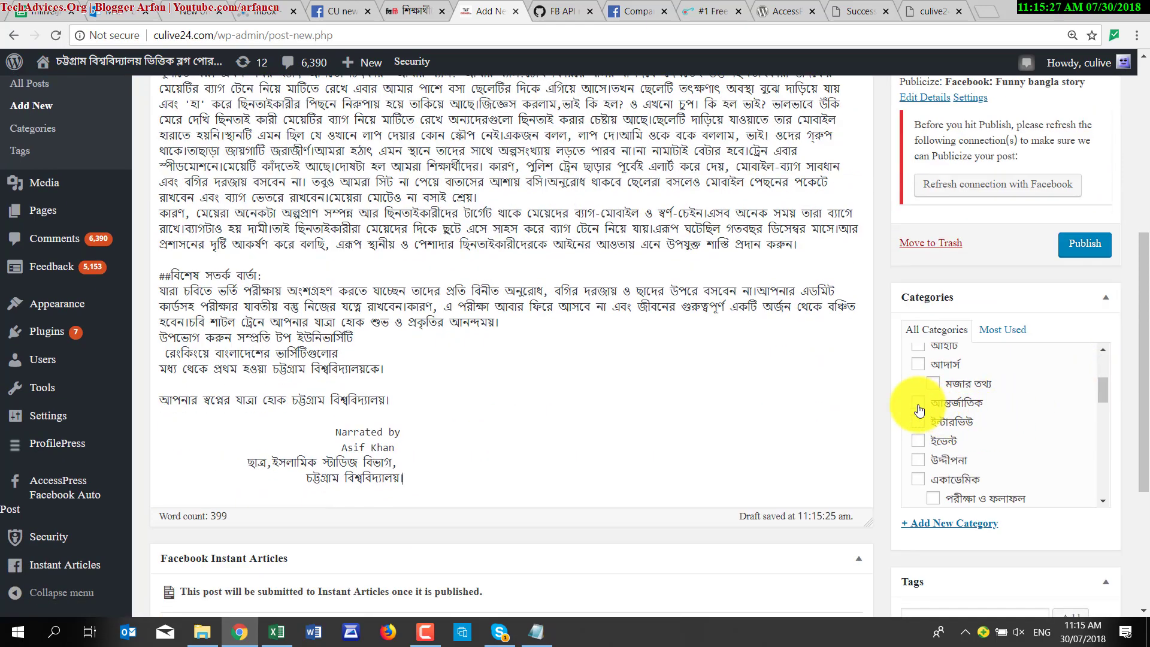
scroll(959, 423, down, 2)
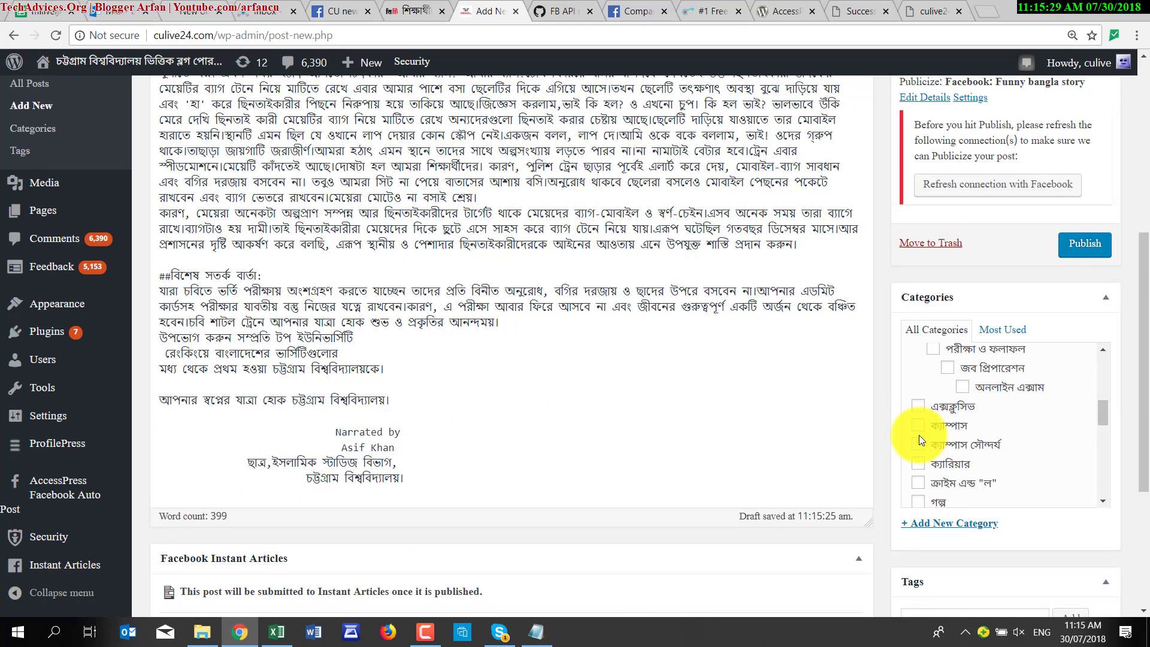
scroll(921, 430, down, 2)
scroll(1138, 446, down, 3)
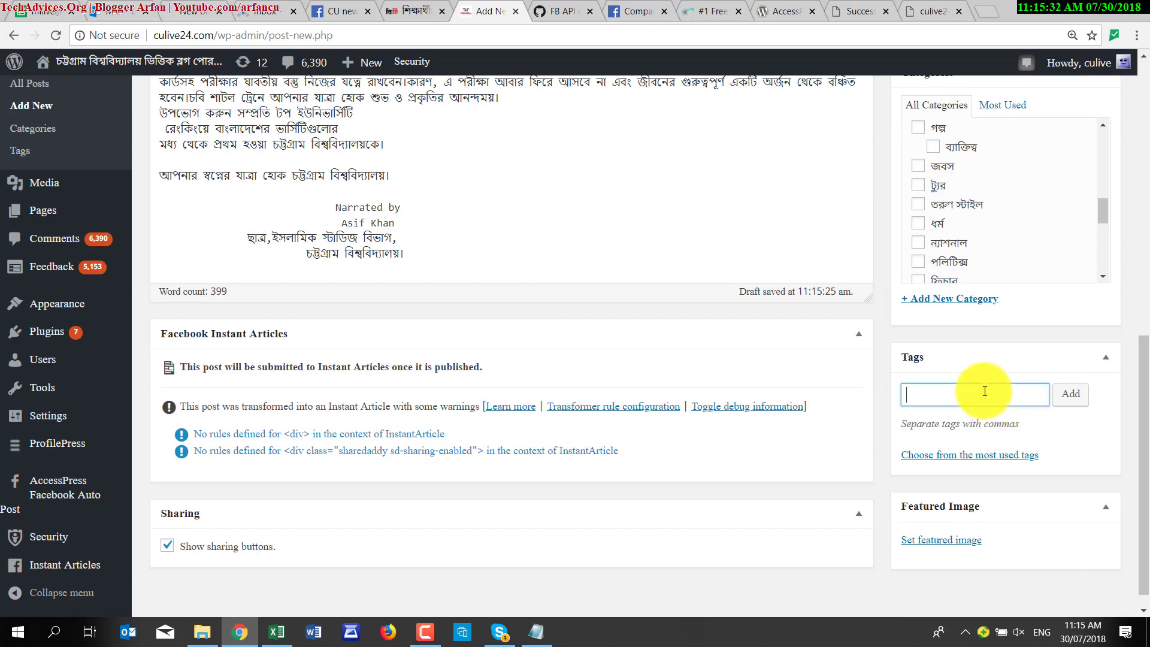
Copy "চবি শাটল" from the post title and add it as a tag to the post.
scroll(475, 250, up, 6)
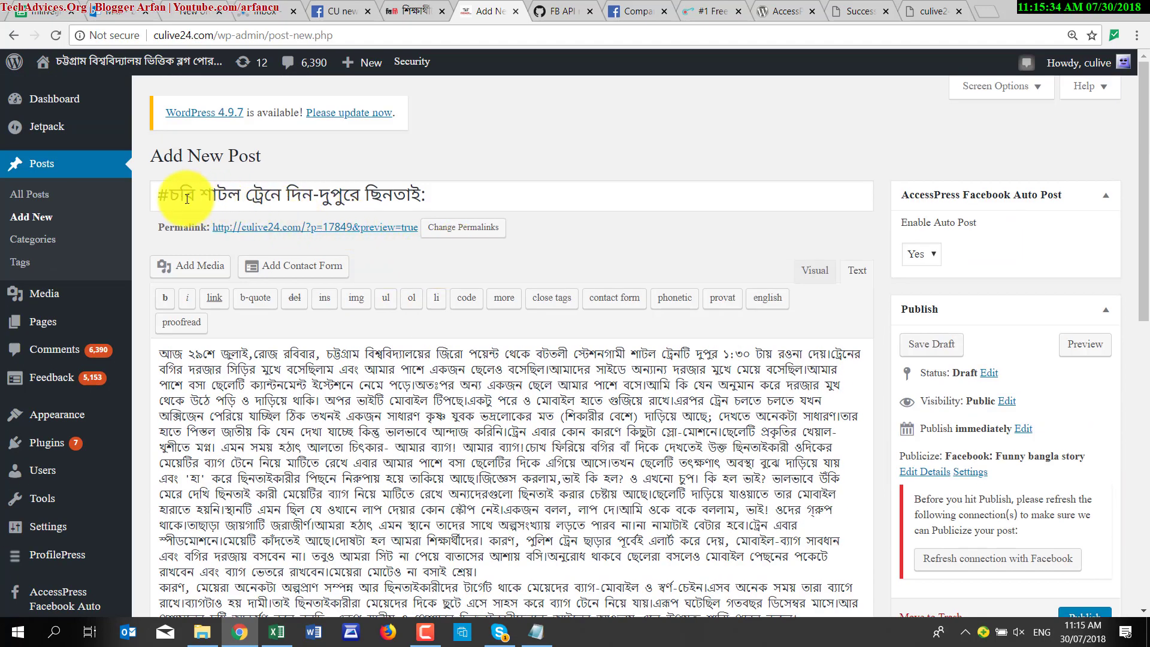
drag(159, 196, 263, 195)
scroll(1029, 444, down, 8)
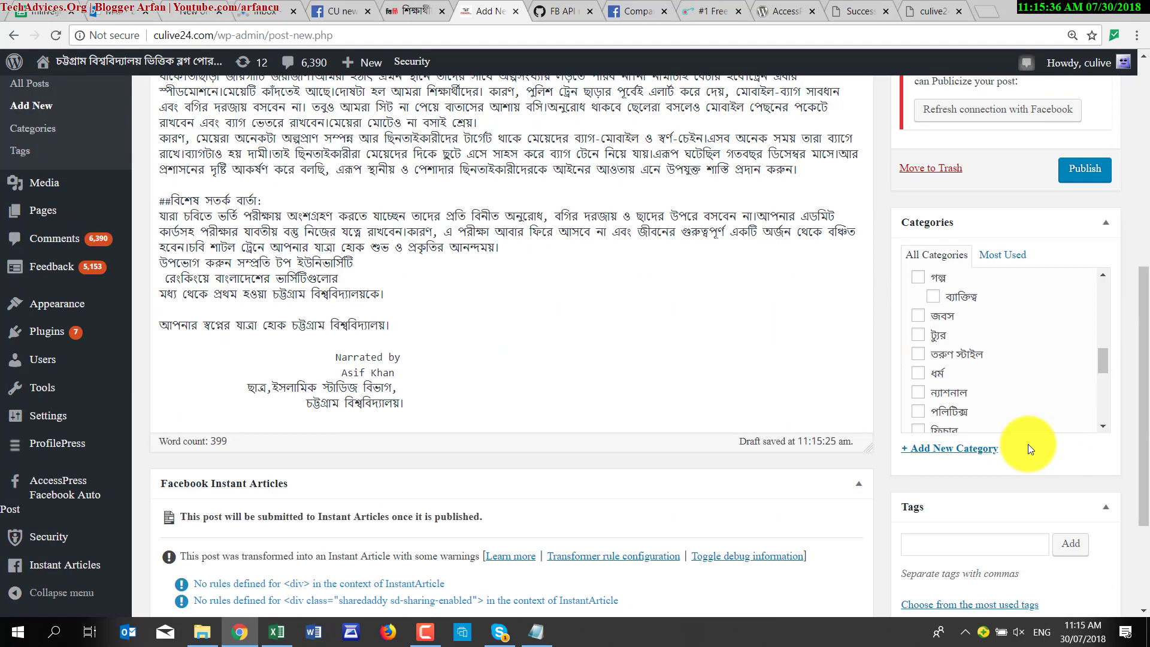
click(947, 536)
key(ctrl+v)
click(1071, 543)
Search the media library for "shuttl" and set Chittagong_University_Shuttle_train_05-1.jpg as the post's featured image.
scroll(1021, 474, down, 3)
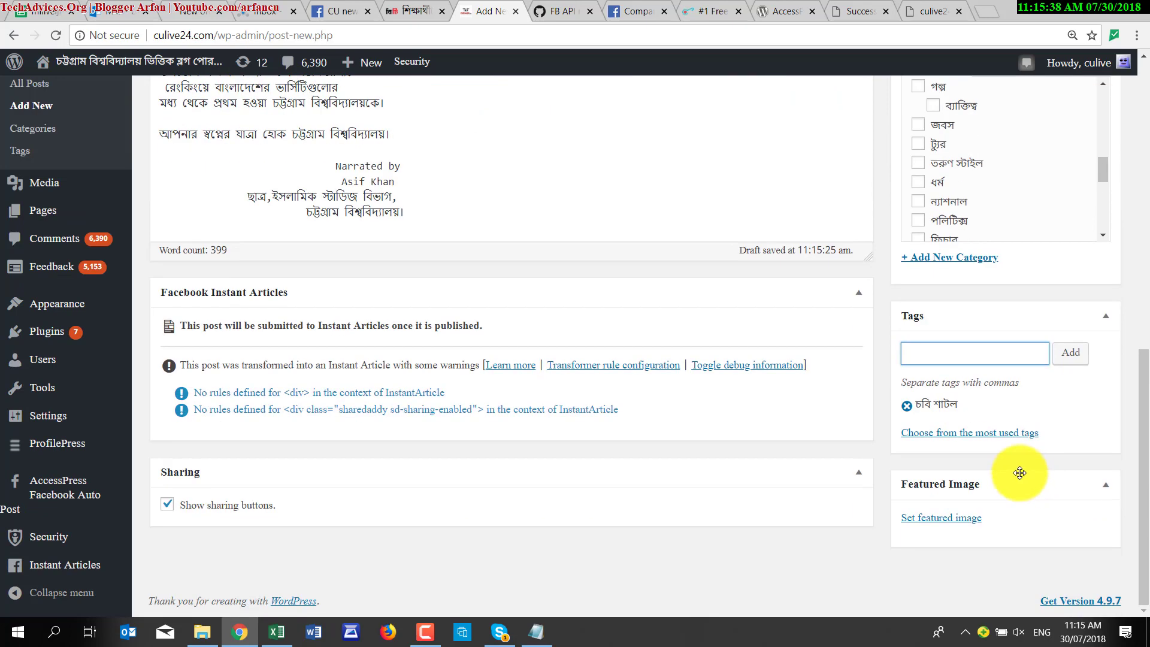
click(923, 520)
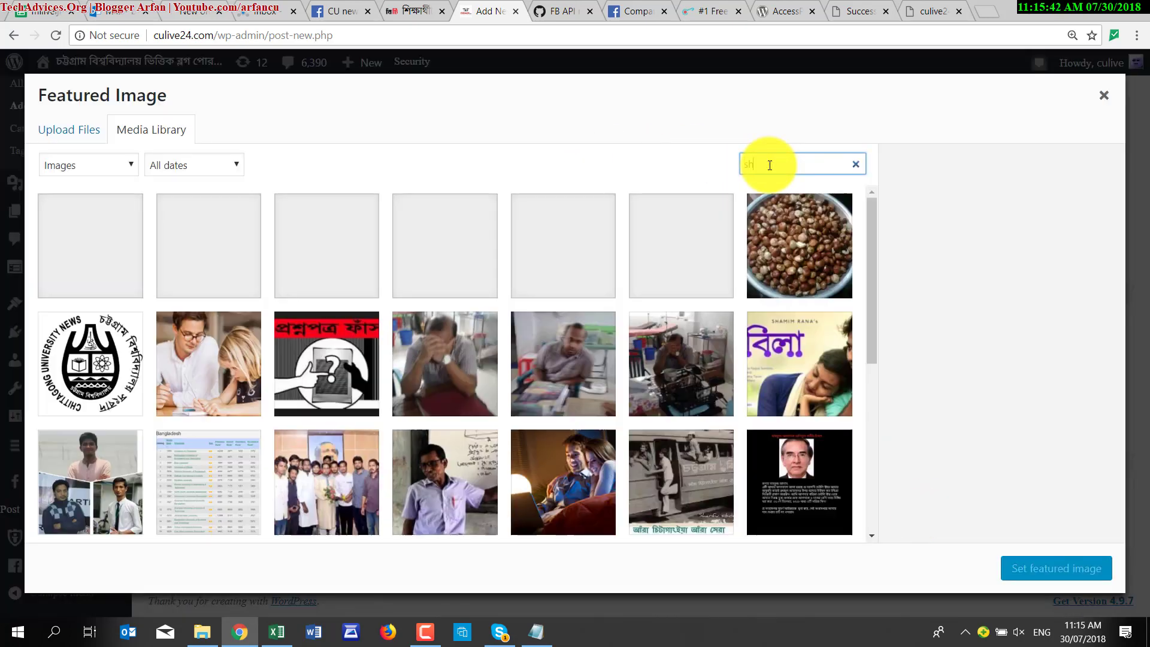
text(sha)
text(tt)
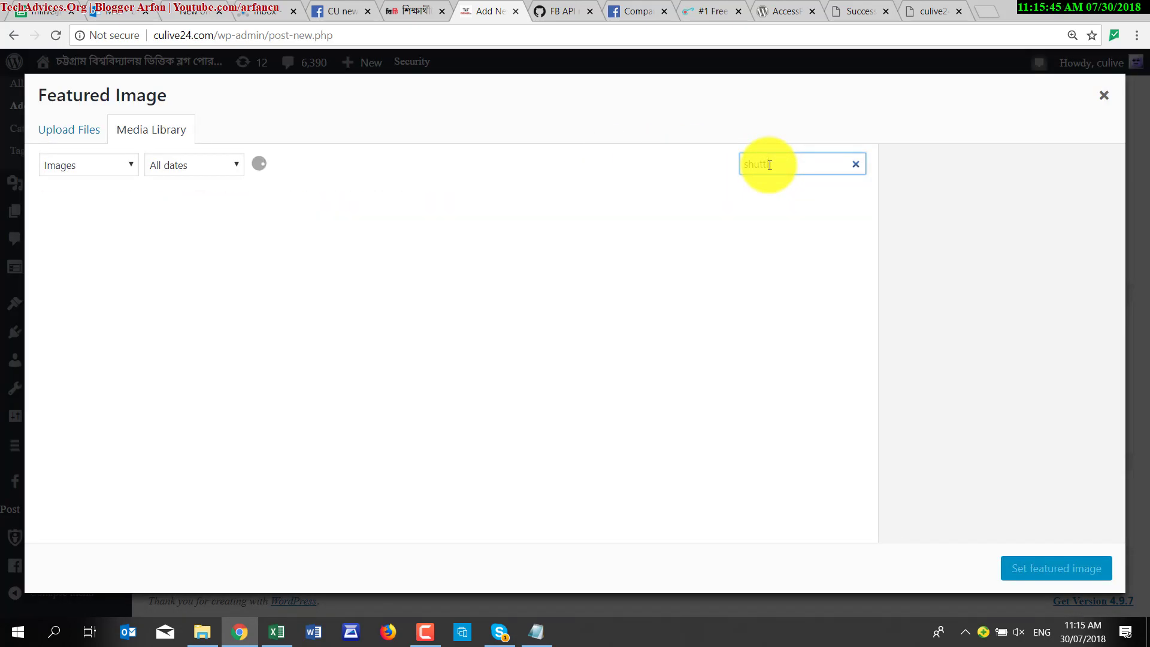
text(l)
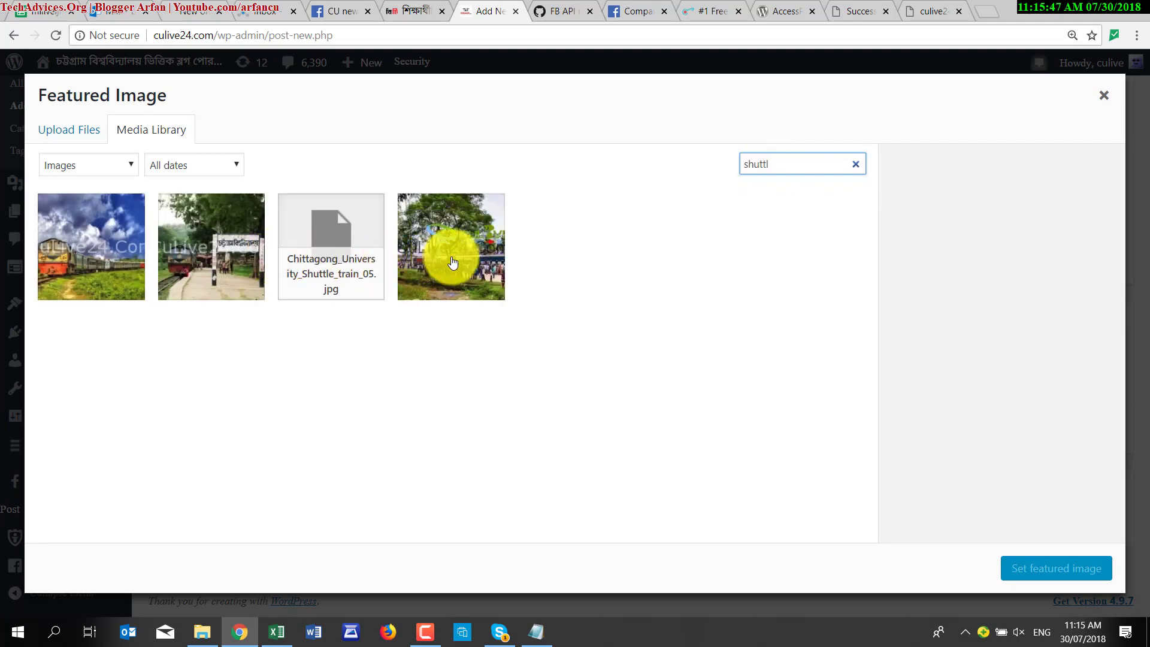
click(231, 264)
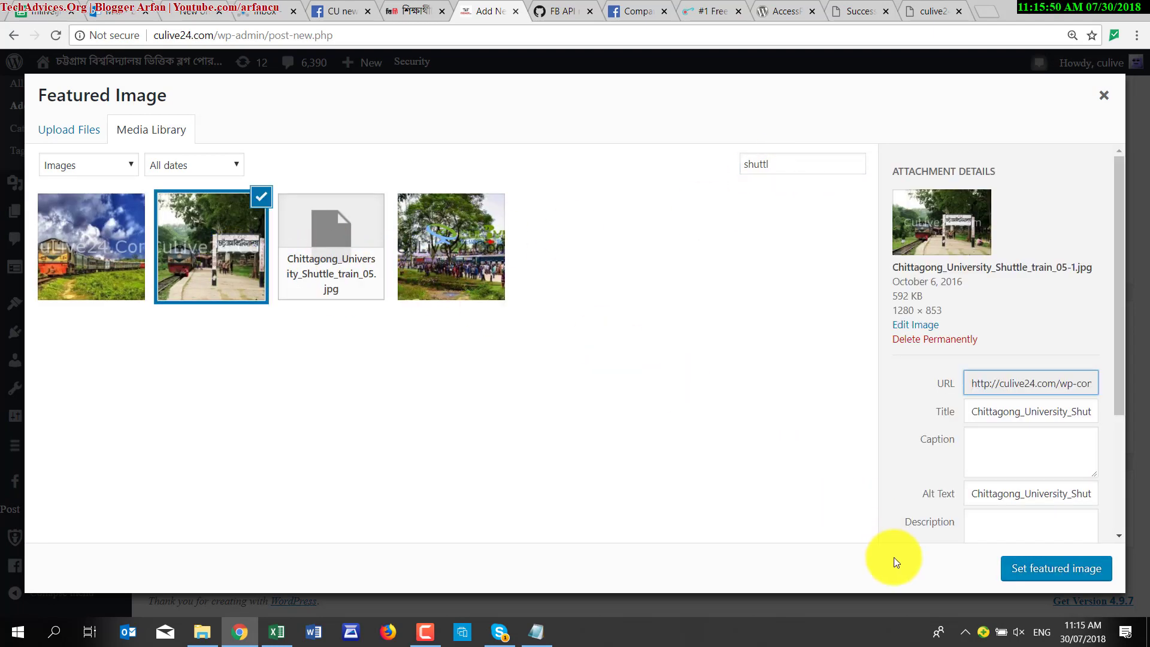
click(113, 282)
click(244, 235)
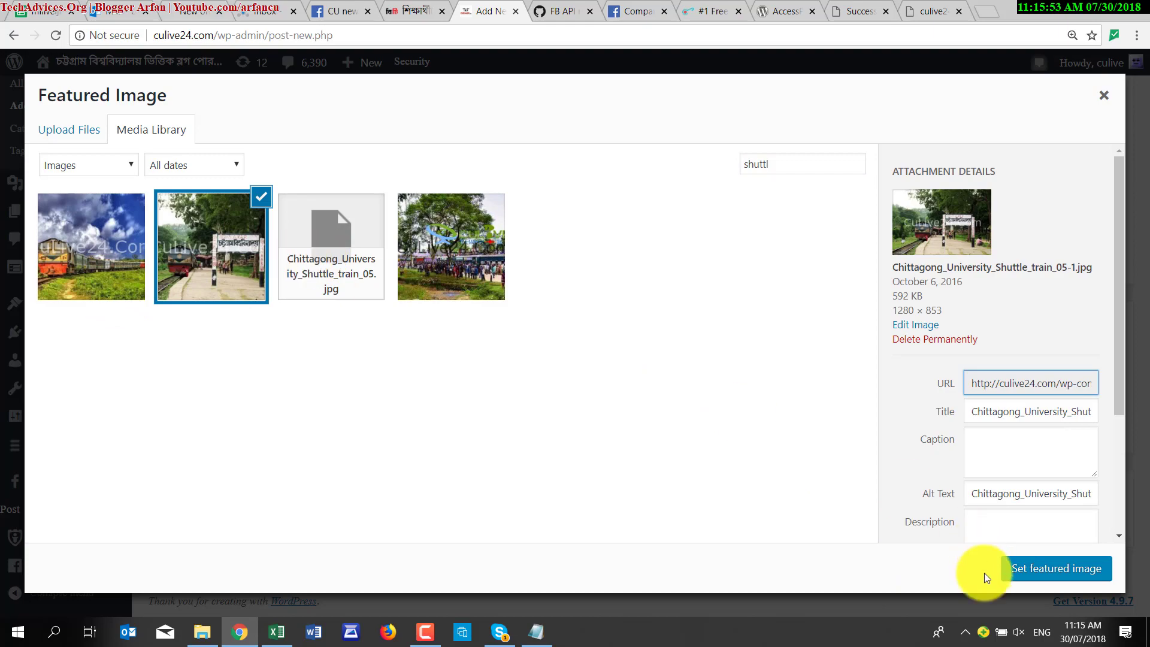
click(1019, 568)
Publish the new post with AccessPress auto post enabled.
scroll(357, 346, up, 1)
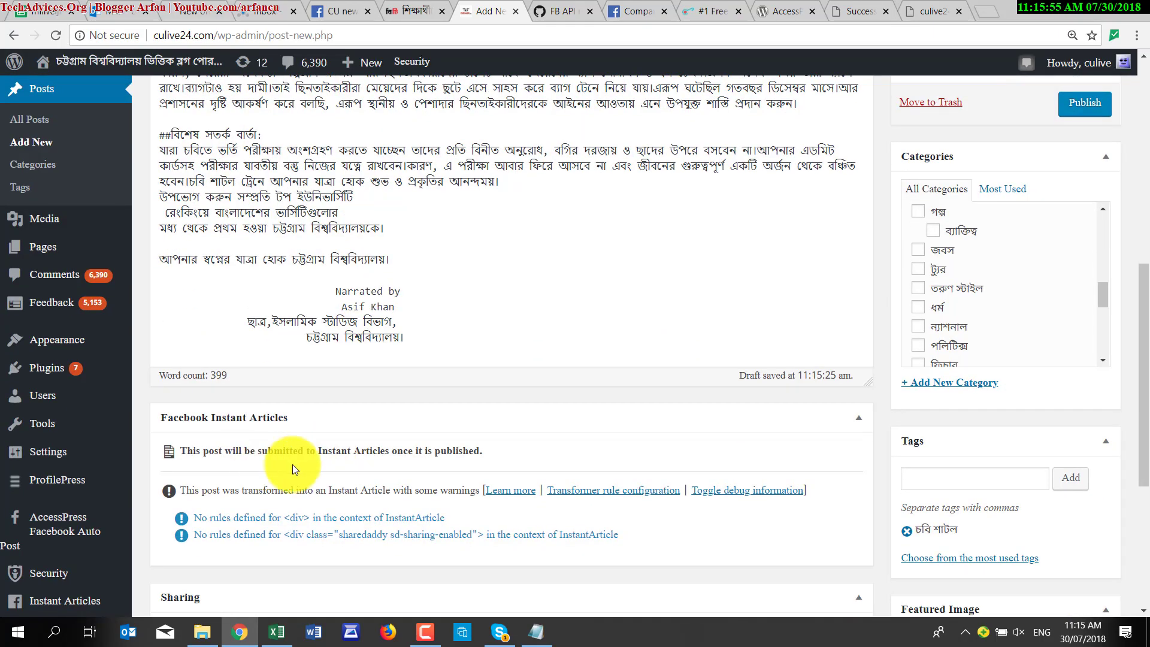
scroll(881, 401, up, 9)
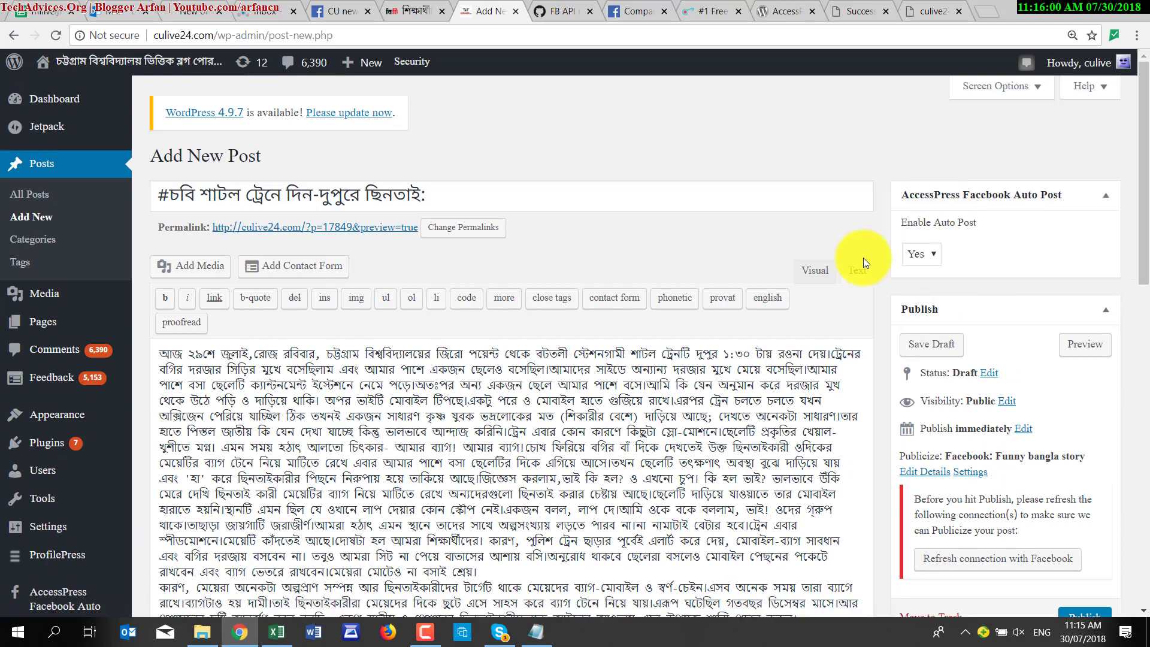
scroll(839, 371, down, 4)
click(1091, 401)
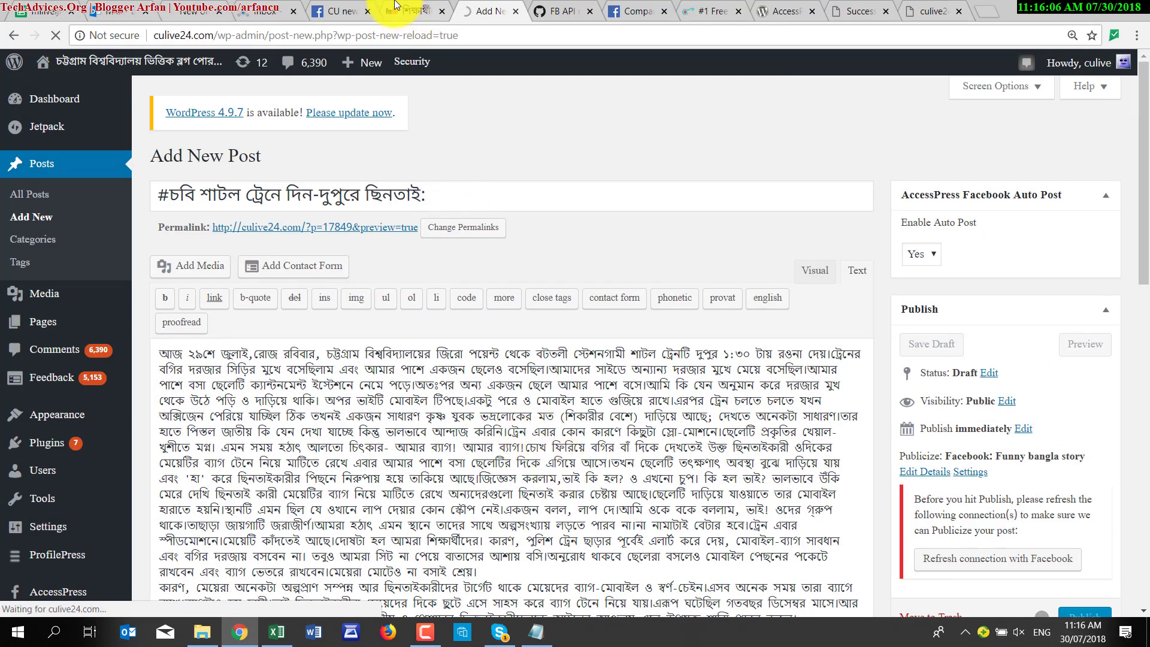
scroll(770, 311, down, 5)
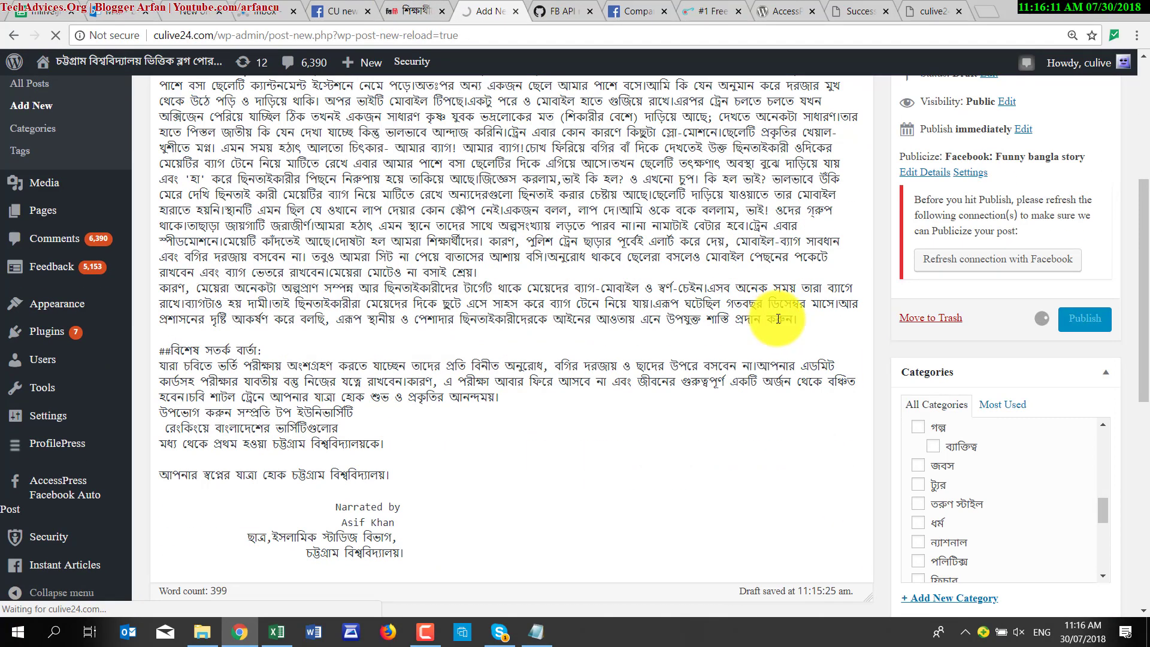
scroll(785, 319, up, 5)
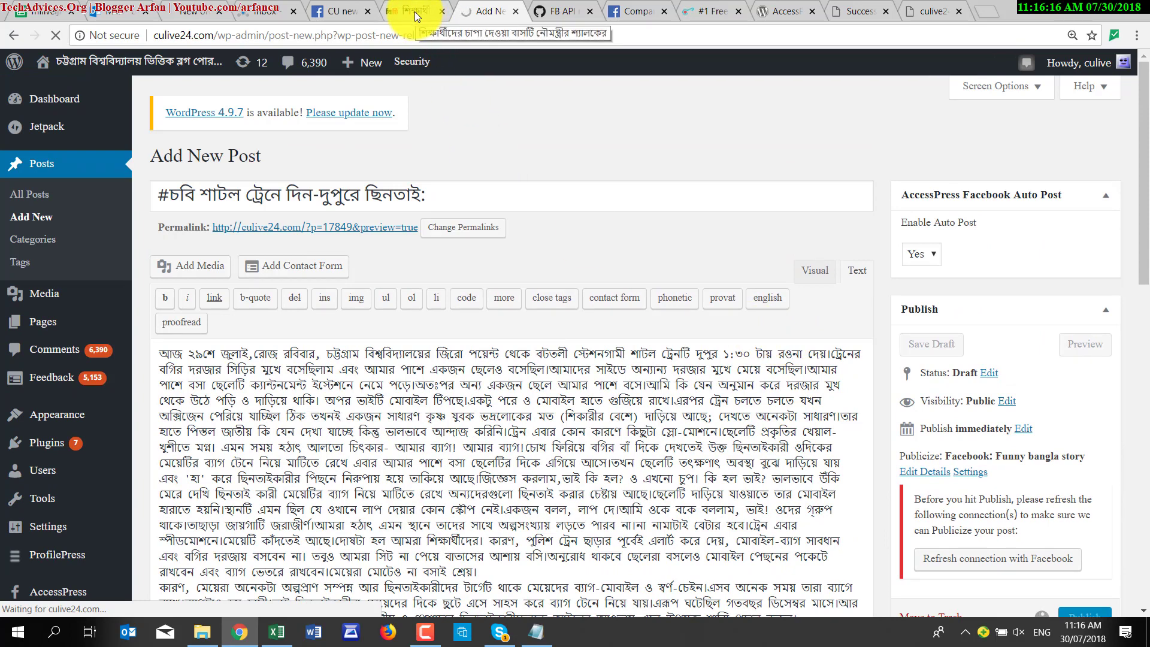
From the CU news inbox, open the CU news Facebook page in a new browser tab and scroll to its posts.
click(345, 11)
scroll(342, 296, up, 5)
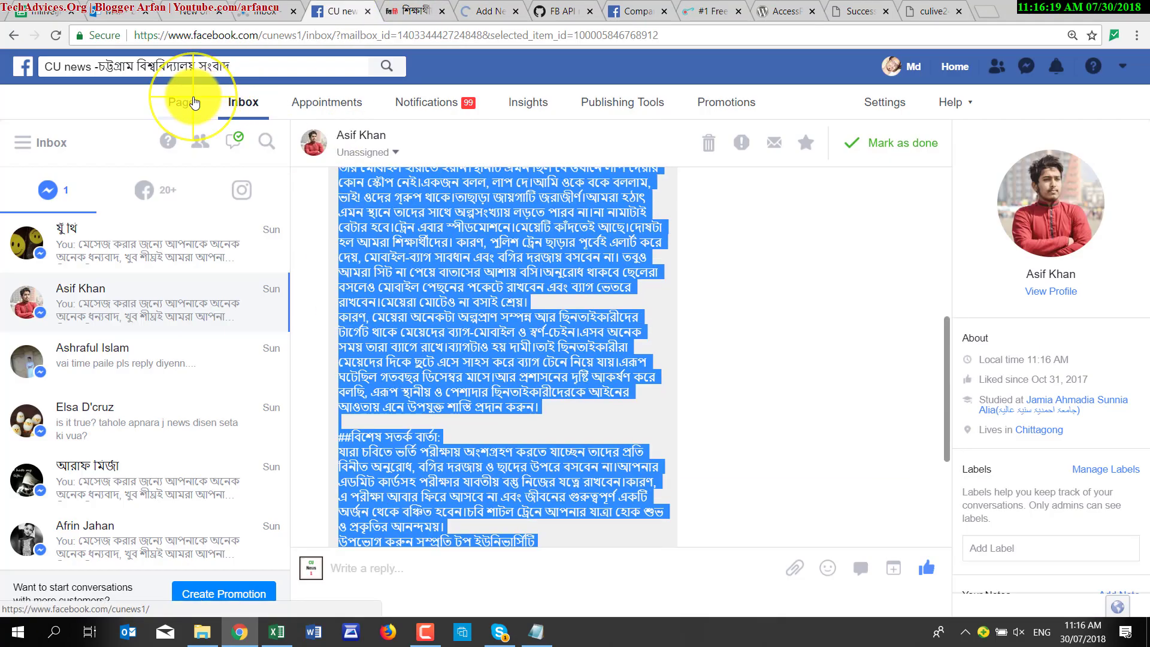
drag(195, 103, 357, 12)
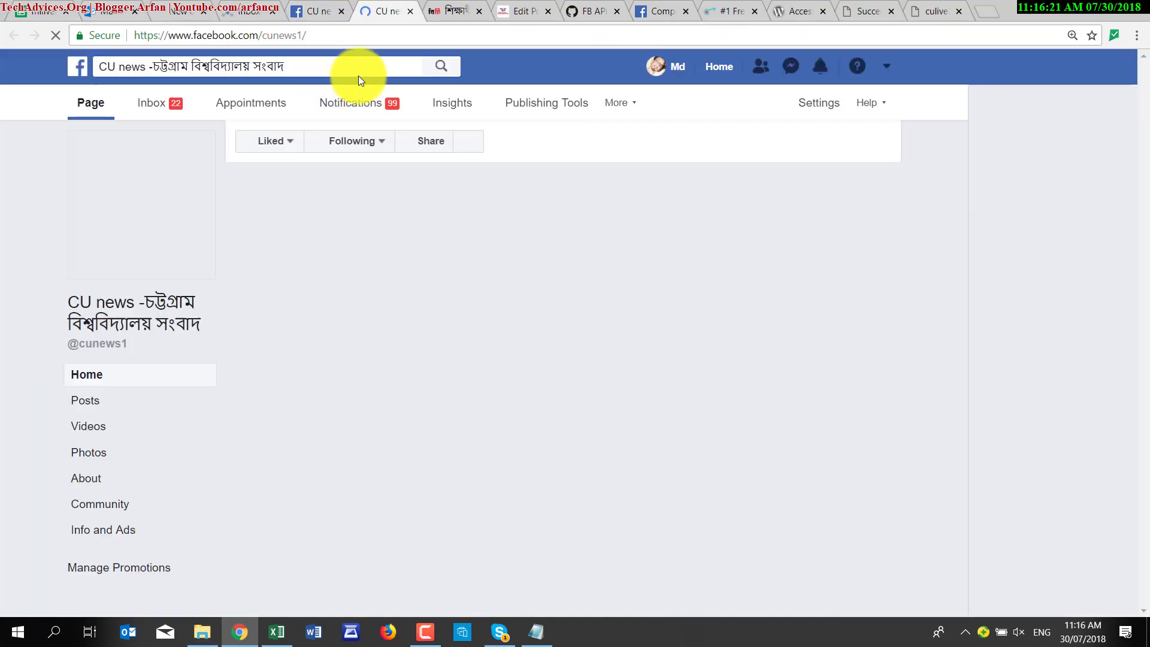
scroll(462, 289, down, 6)
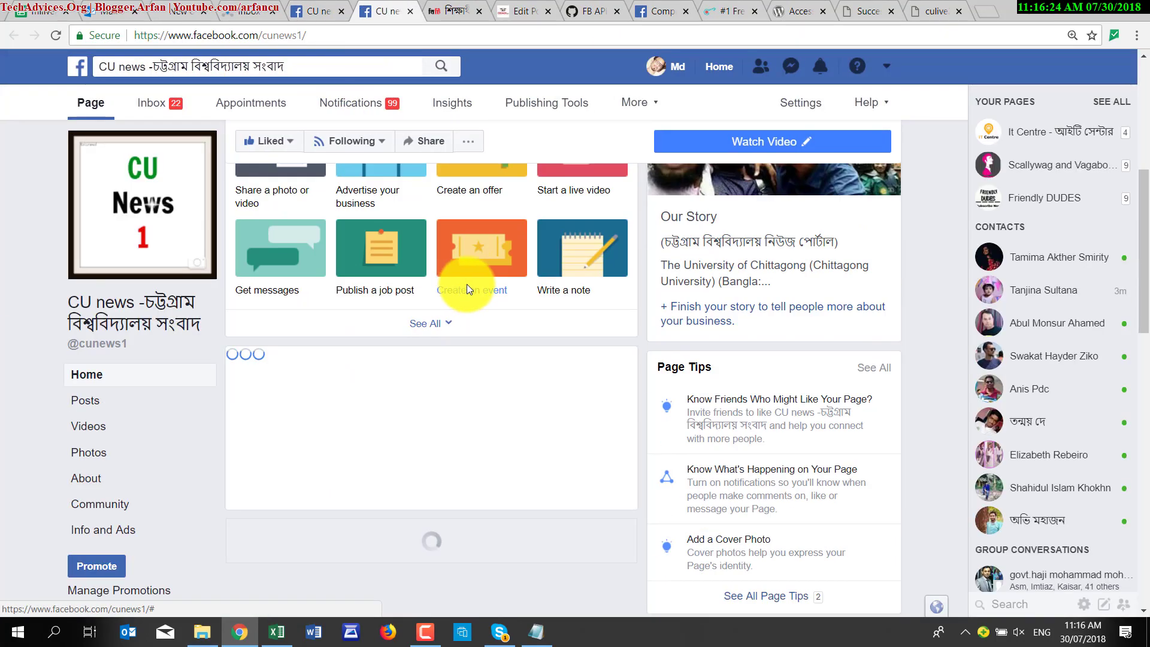
Check the post's publishing status in WordPress and look for the shared article among the CU news page's posts.
click(520, 11)
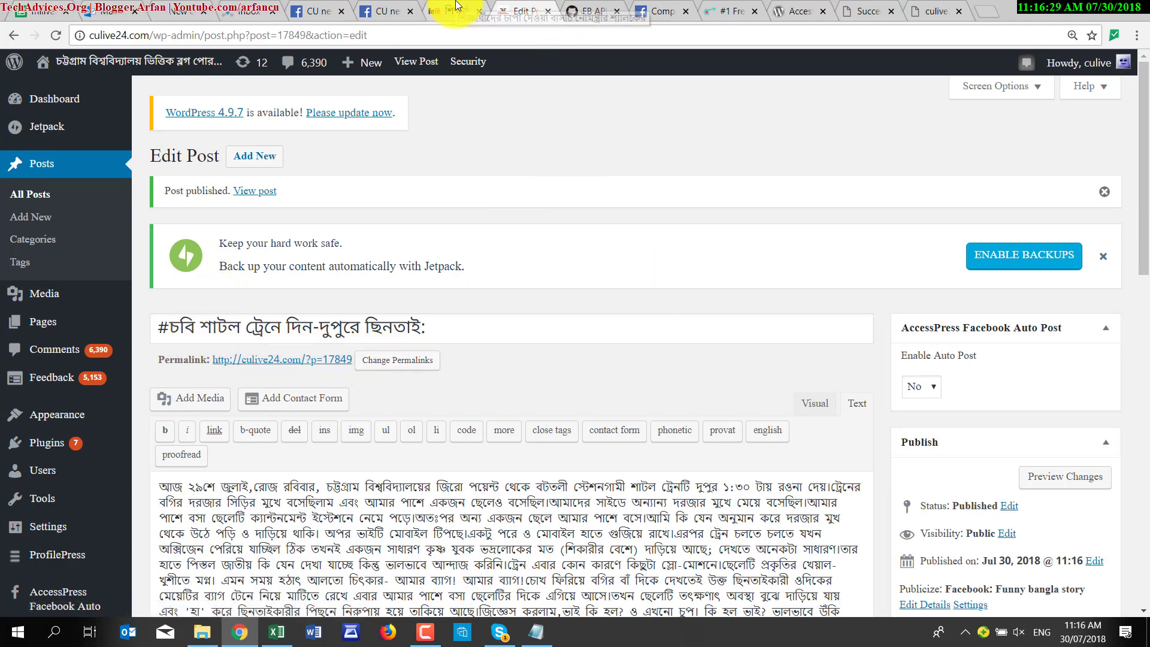
click(379, 11)
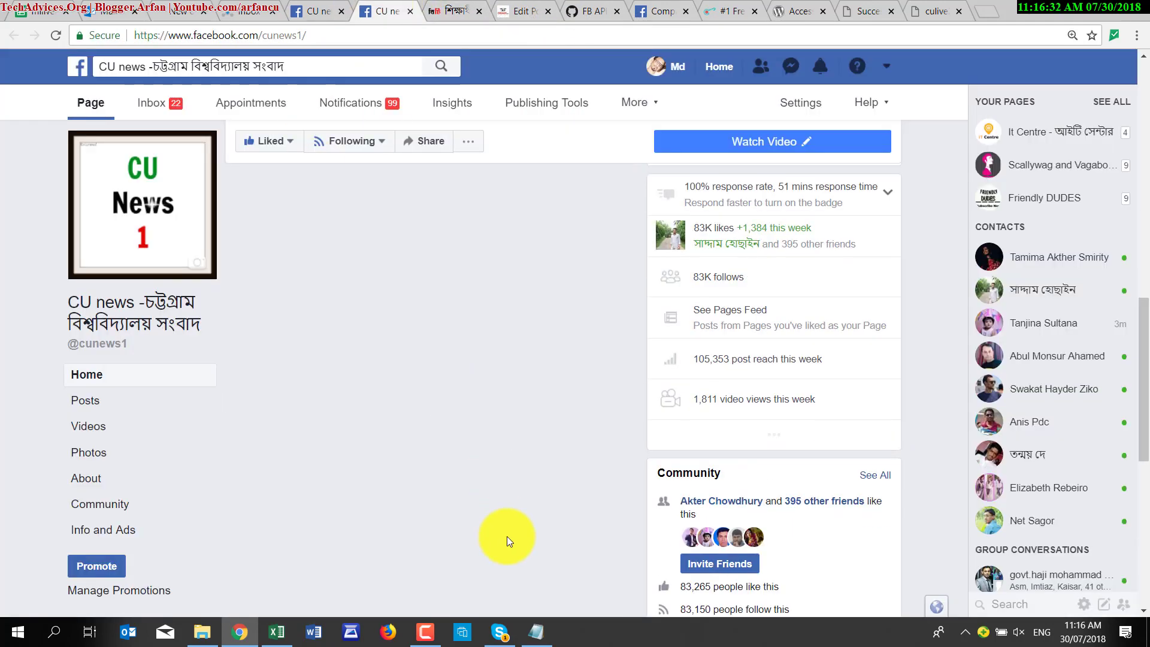
click(537, 627)
click(394, 12)
scroll(444, 270, up, 2)
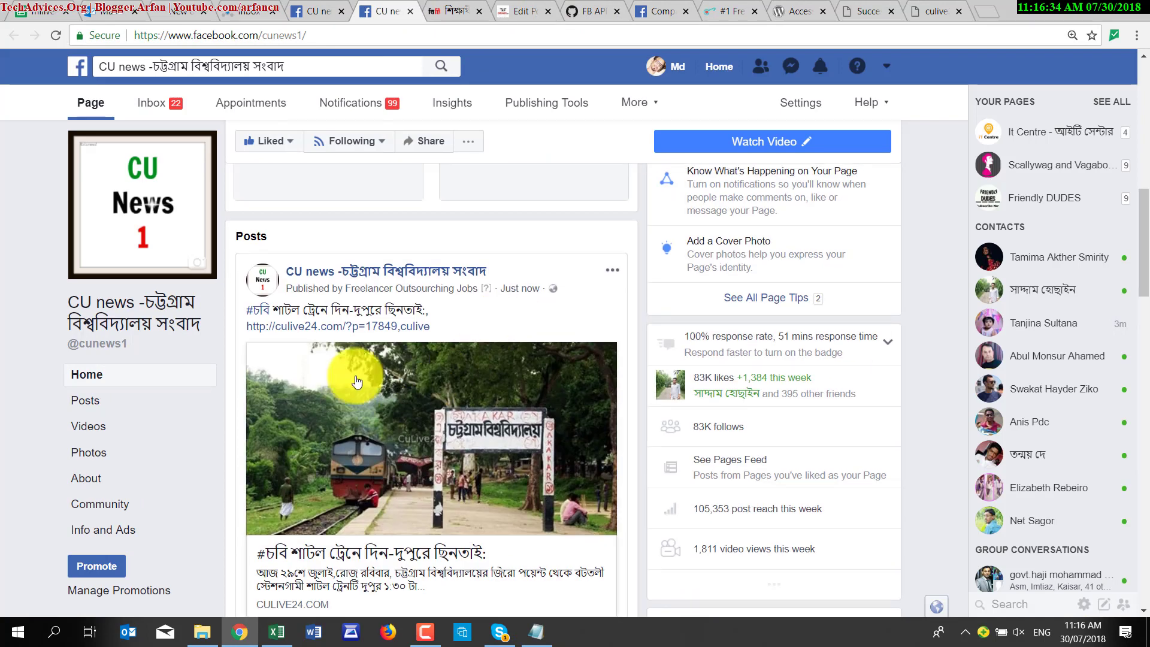
Add "it works here" after "if it works or not." in the Notepad notes and return to the shared article on Facebook.
click(537, 632)
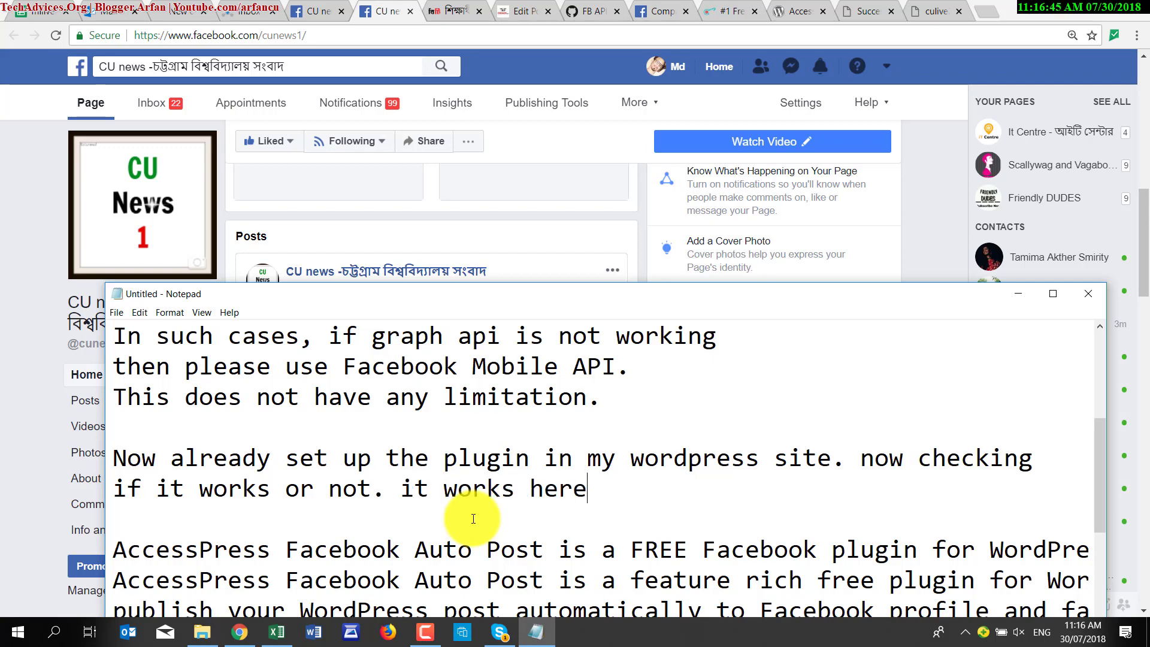
click(477, 225)
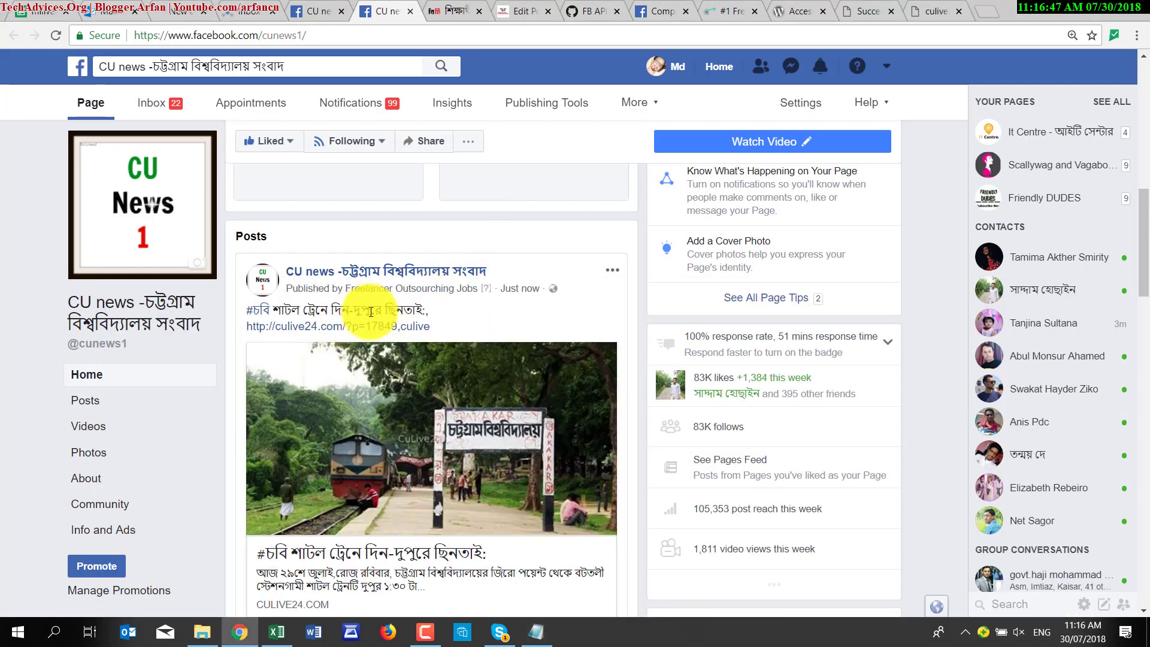
scroll(372, 576, down, 3)
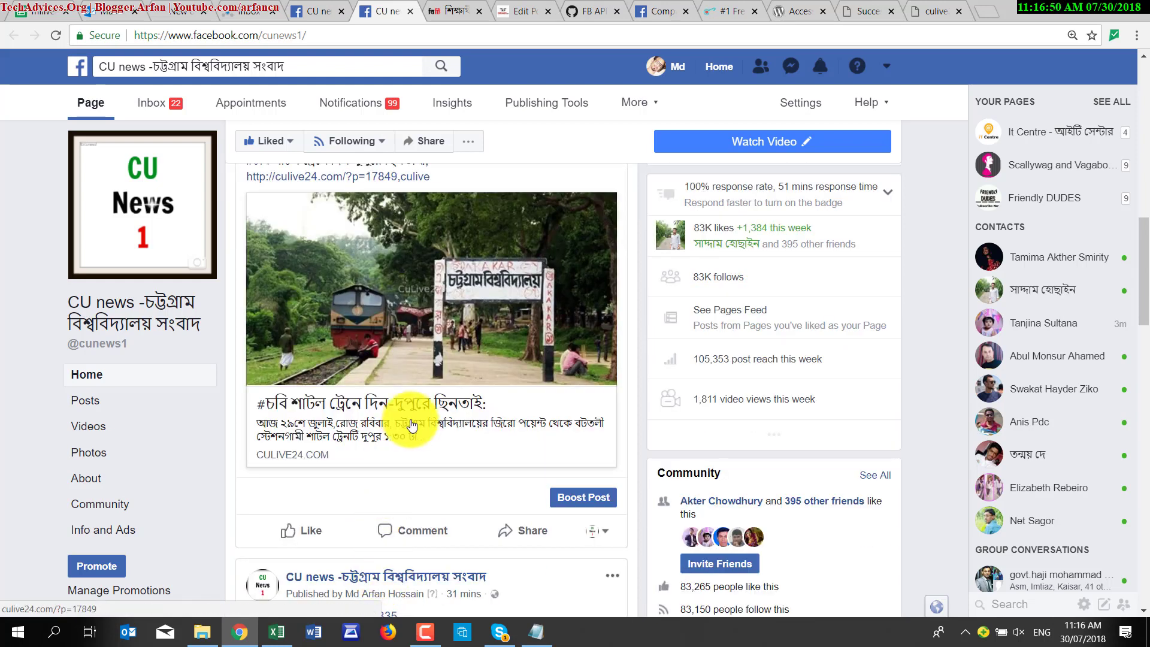